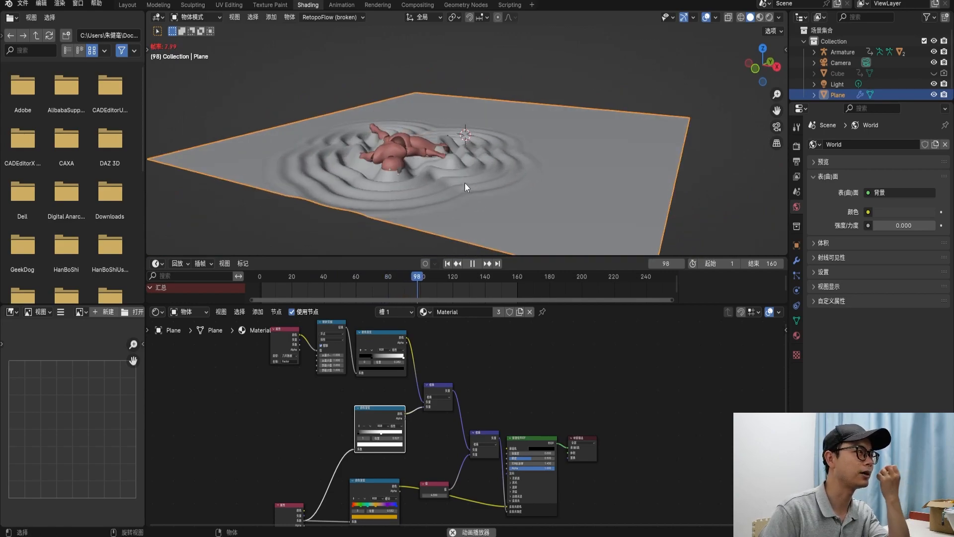
Examine the finished ripple animation on the plane from another angle and near the start of the timeline.
{"action": "middle_click_drag", "start_coordinate": [481, 181], "coordinate": [476, 8]}
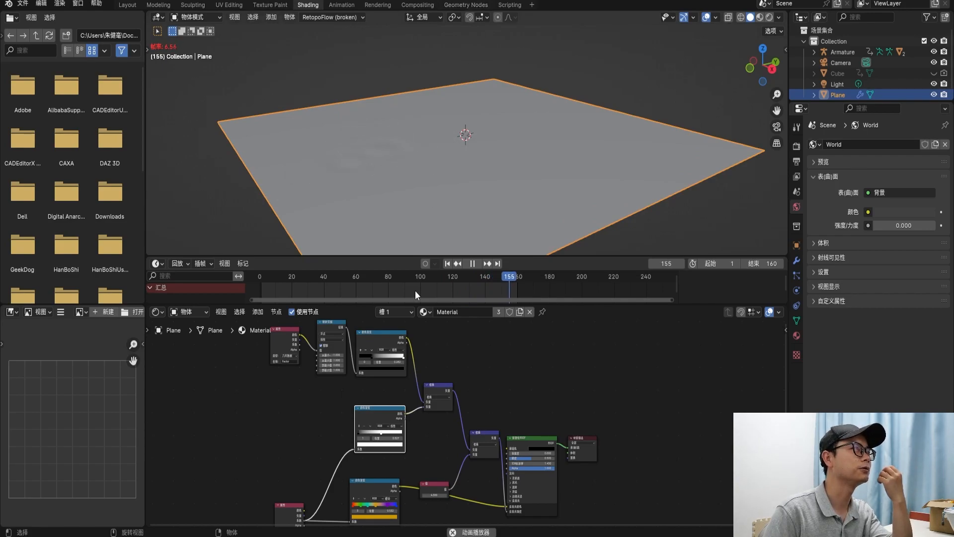
{"action": "mouse_move", "coordinate": [298, 273]}
{"action": "left_mouse_down"}
{"action": "mouse_move", "coordinate": [287, 273]}
{"action": "mouse_move", "coordinate": [313, 282]}
{"action": "mouse_move", "coordinate": [292, 279]}
{"action": "left_mouse_up"}
{"action": "key", "text": "space"}
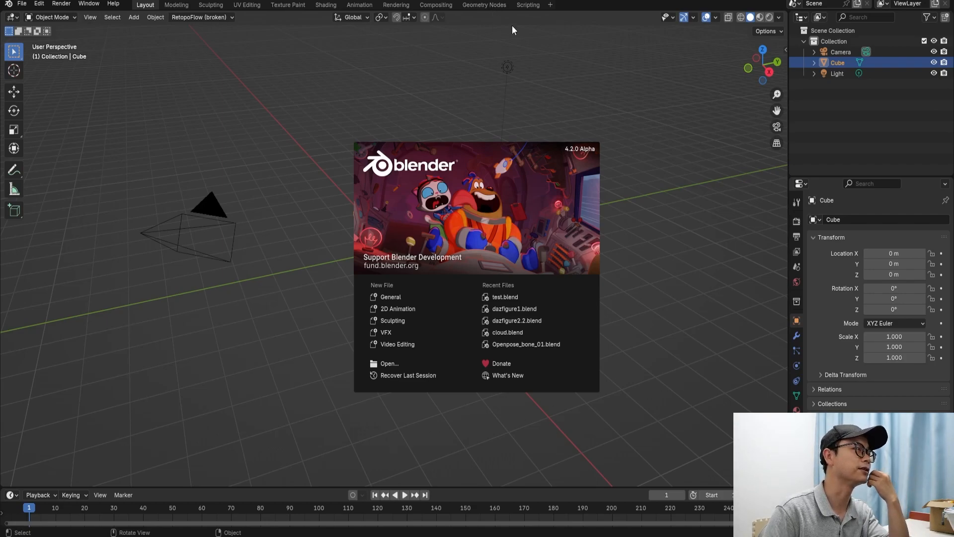
In the new default scene, switch to the Geometry Nodes workspace, enlarge the node editor and create a new node tree on the cube.
{"action": "left_click", "coordinate": [480, 6]}
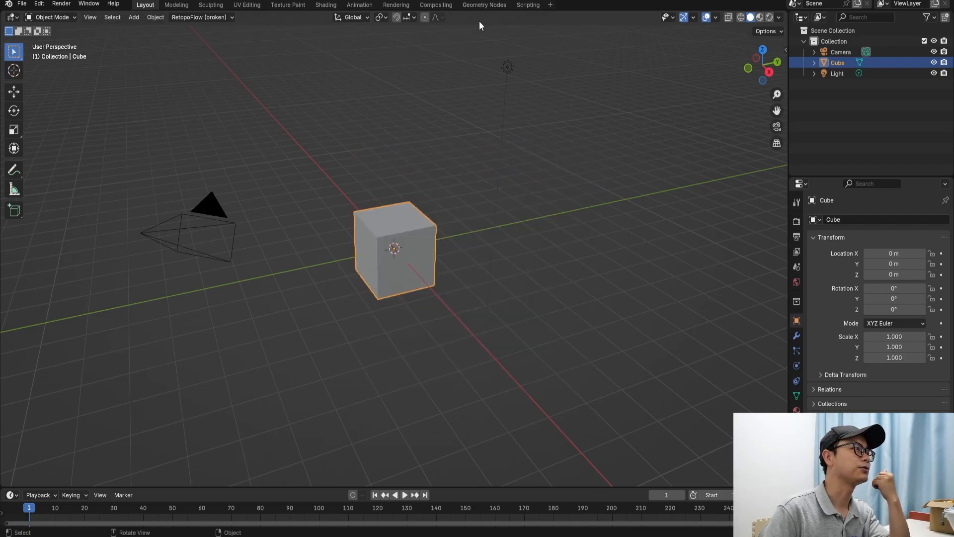
{"action": "left_click", "coordinate": [480, 6]}
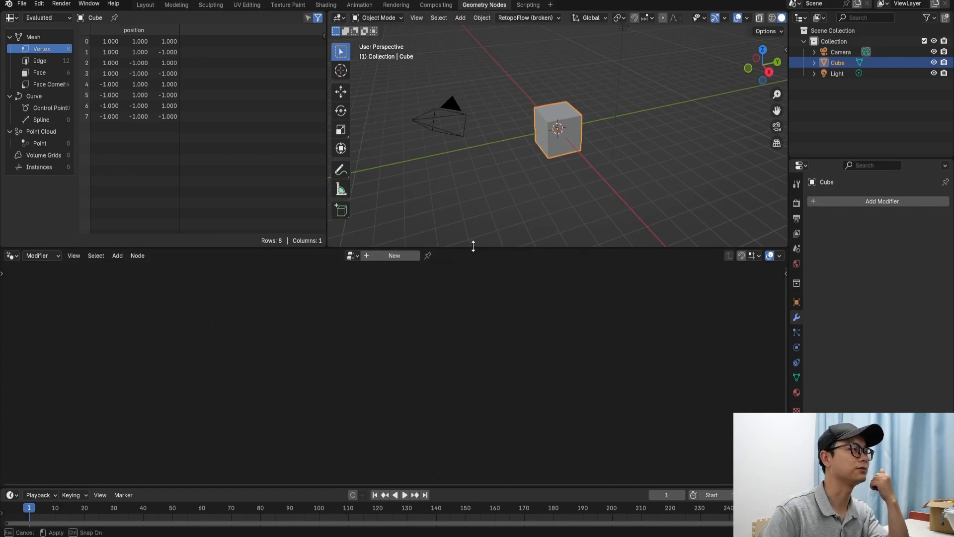
{"action": "left_click_drag", "start_coordinate": [471, 248], "coordinate": [464, 171]}
{"action": "left_click", "coordinate": [394, 176]}
{"action": "scroll", "coordinate": [398, 333], "scroll_direction": "up", "scroll_amount": 4}
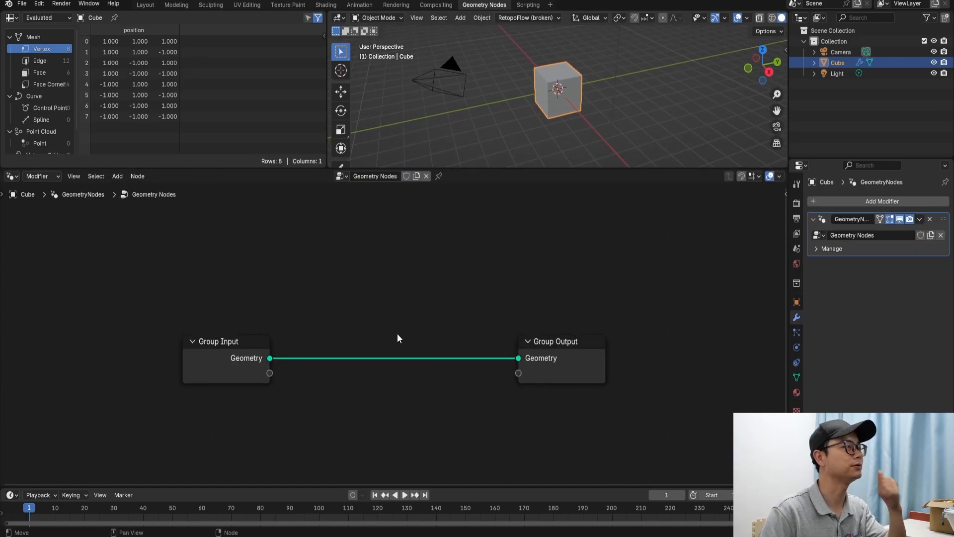
Space the Group Input and Group Output nodes farther apart and cut the link between them.
{"action": "left_click_drag", "start_coordinate": [149, 330], "coordinate": [122, 327]}
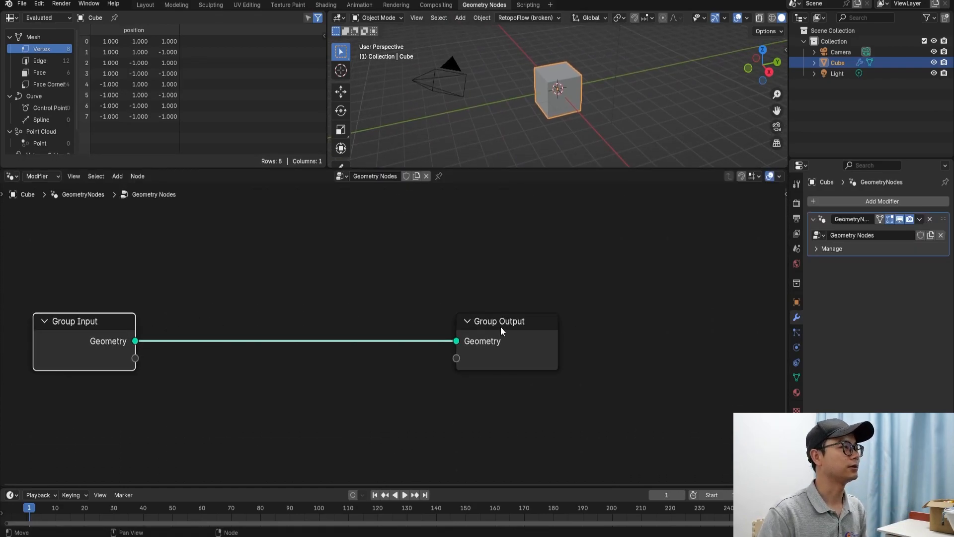
{"action": "left_click_drag", "start_coordinate": [501, 330], "coordinate": [606, 330]}
{"action": "right_click_drag", "start_coordinate": [190, 297], "coordinate": [191, 296], "text": "ctrl"}
Add a Grid node between Group Input and Group Output, and move Group Output farther away from it.
{"action": "key", "text": "shift+a"}
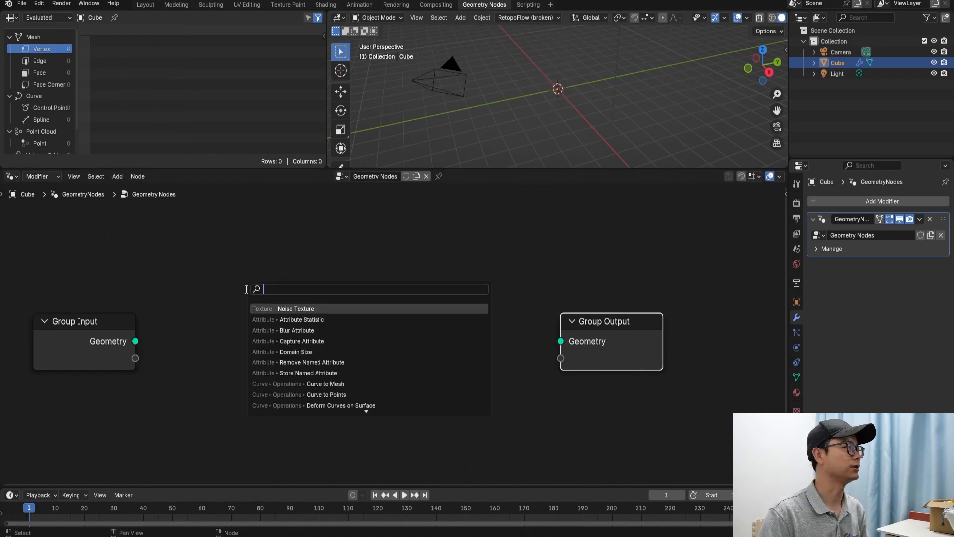
{"action": "type", "text": "grid"}
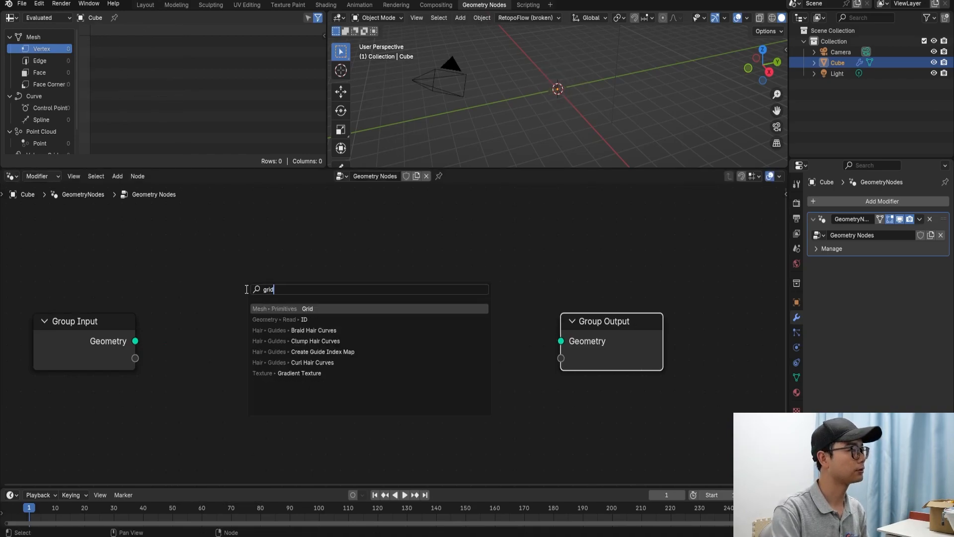
{"action": "key", "text": "Return"}
{"action": "left_click", "coordinate": [246, 289]}
{"action": "scroll", "coordinate": [246, 292], "scroll_direction": "down", "scroll_amount": 2}
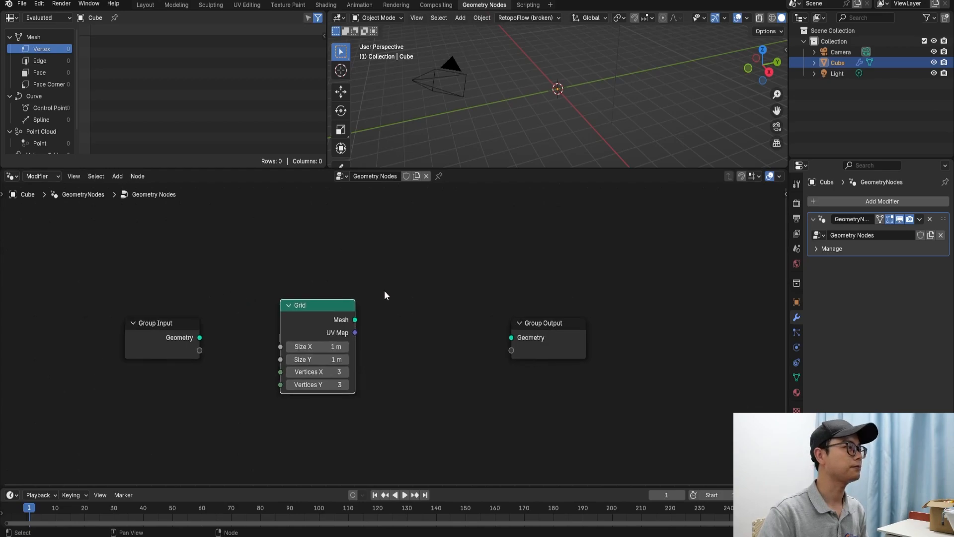
{"action": "left_click_drag", "start_coordinate": [560, 351], "coordinate": [660, 347]}
{"action": "middle_click_drag", "start_coordinate": [258, 363], "coordinate": [215, 362]}
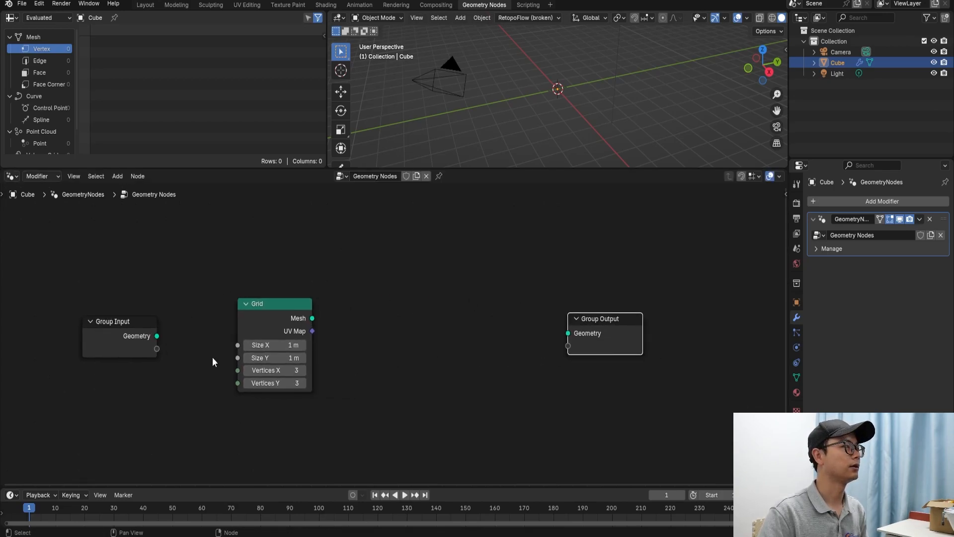
Add a Subdivide Mesh node beside the Grid node, with the Grid's Mesh output connected to its Mesh input.
{"action": "middle_click_drag", "start_coordinate": [299, 335], "coordinate": [189, 330]}
{"action": "left_click", "coordinate": [204, 324]}
{"action": "key", "text": "shift+a"}
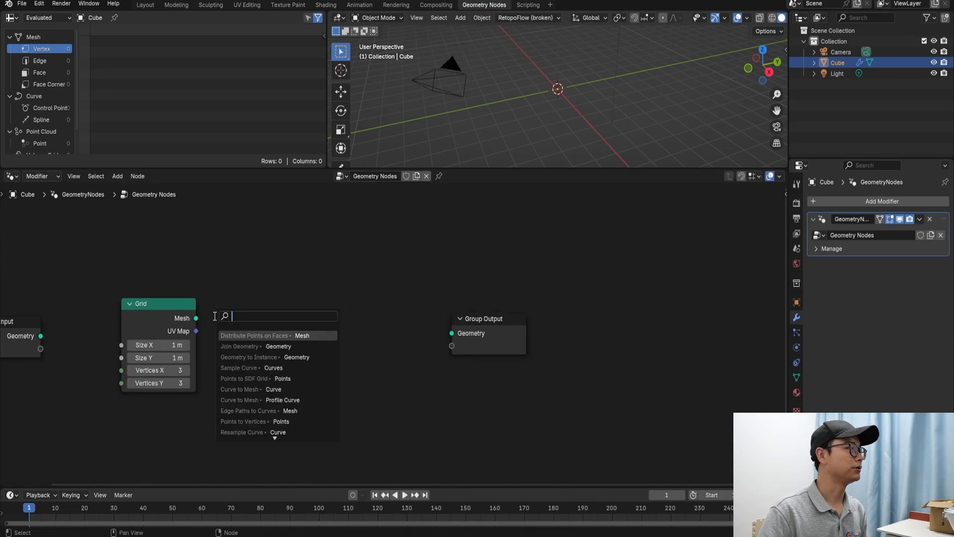
{"action": "type", "text": "sub"}
{"action": "key", "text": "Return"}
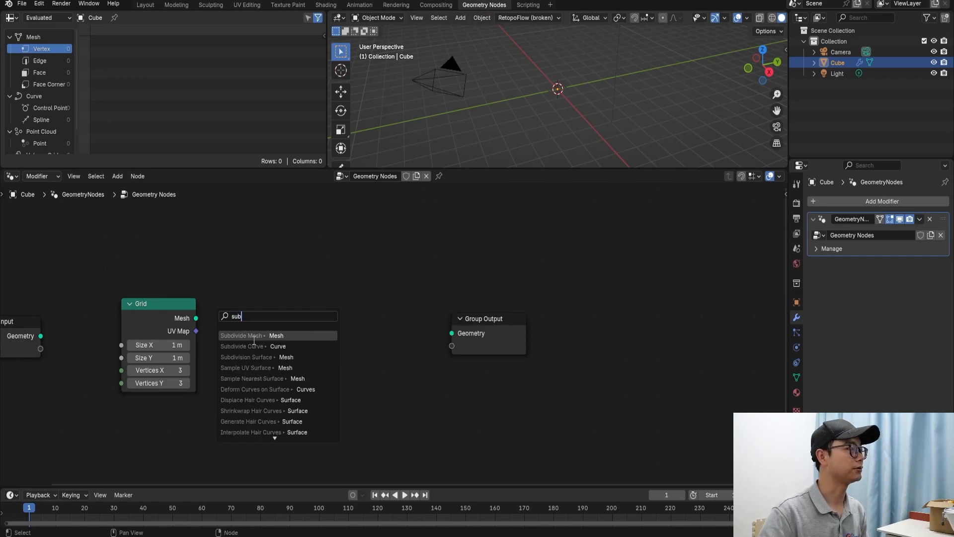
{"action": "left_click", "coordinate": [287, 336]}
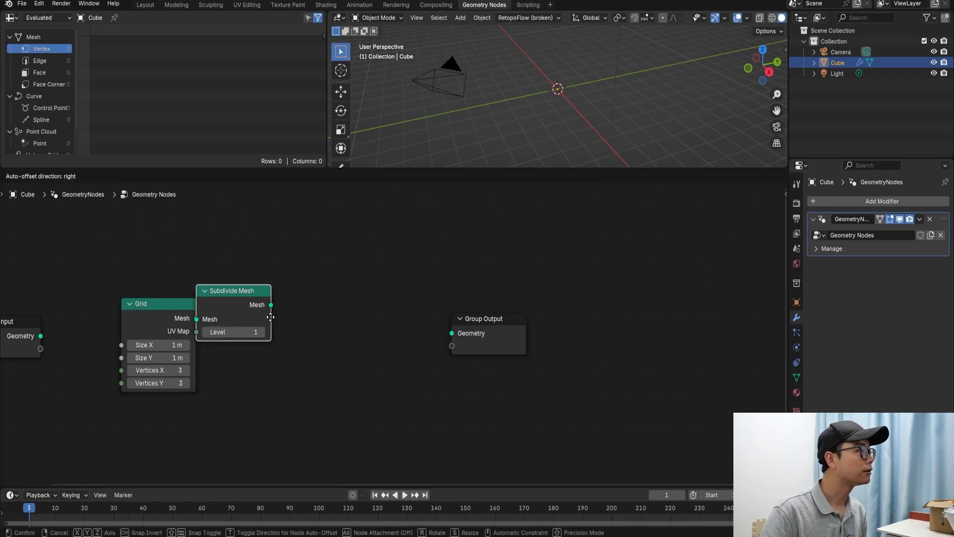
{"action": "left_click", "coordinate": [283, 329]}
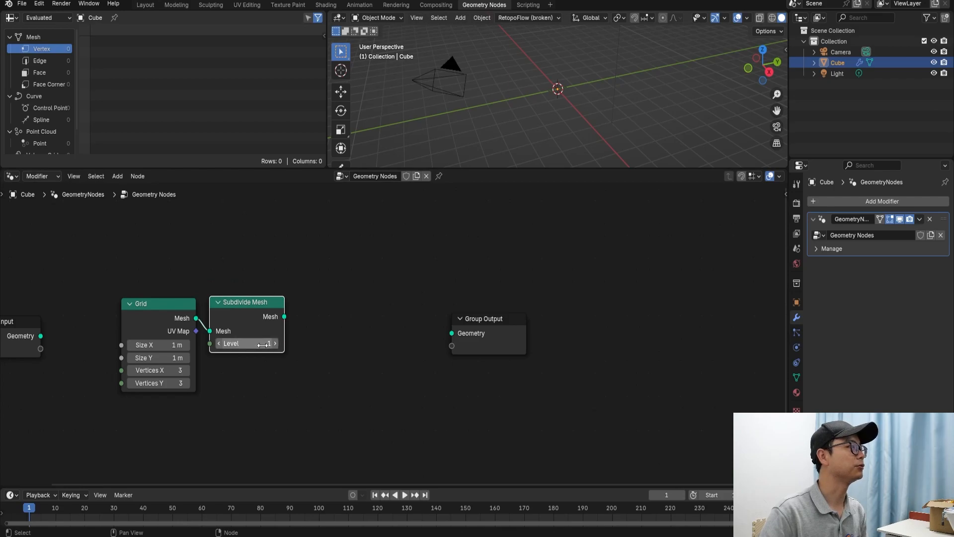
Connect Subdivide Mesh to a more widely spaced Group Output, and set the subdivision Level to 7.
{"action": "left_click_drag", "start_coordinate": [284, 317], "coordinate": [680, 331]}
{"action": "left_click_drag", "start_coordinate": [246, 344], "coordinate": [279, 344]}
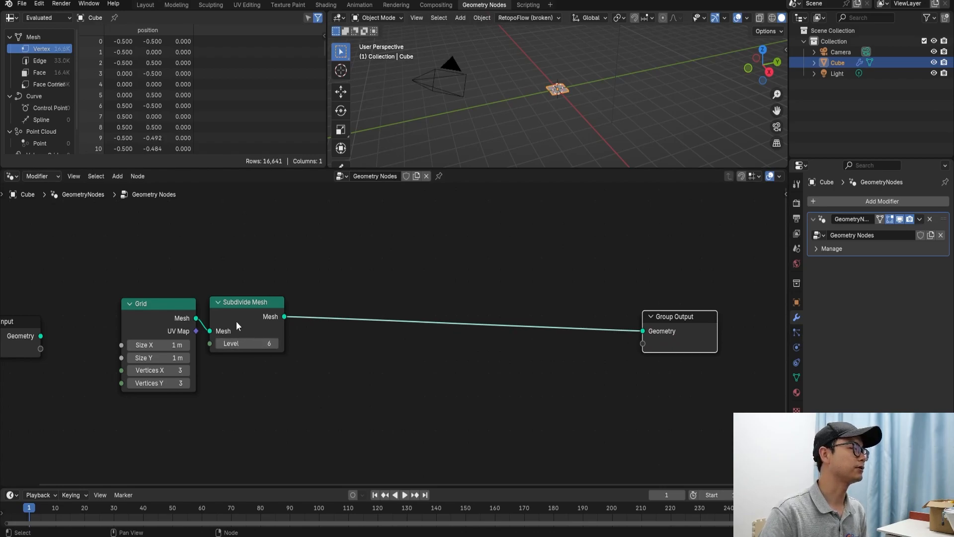
{"action": "left_click", "coordinate": [251, 292]}
{"action": "left_click_drag", "start_coordinate": [252, 302], "coordinate": [263, 305]}
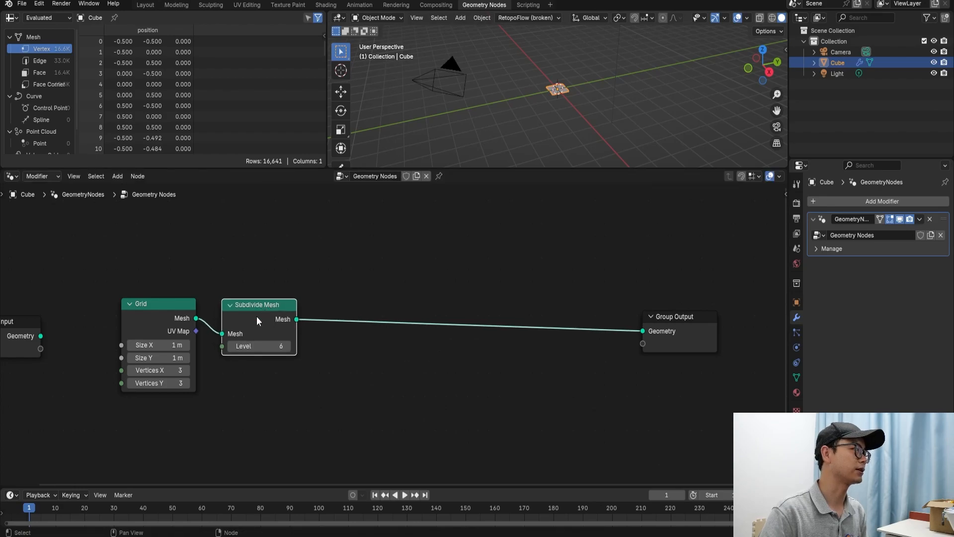
{"action": "middle_click_drag", "start_coordinate": [255, 316], "coordinate": [250, 312]}
{"action": "left_click_drag", "start_coordinate": [251, 313], "coordinate": [263, 312]}
{"action": "middle_click_drag", "start_coordinate": [330, 315], "coordinate": [321, 309]}
{"action": "left_click", "coordinate": [277, 340]}
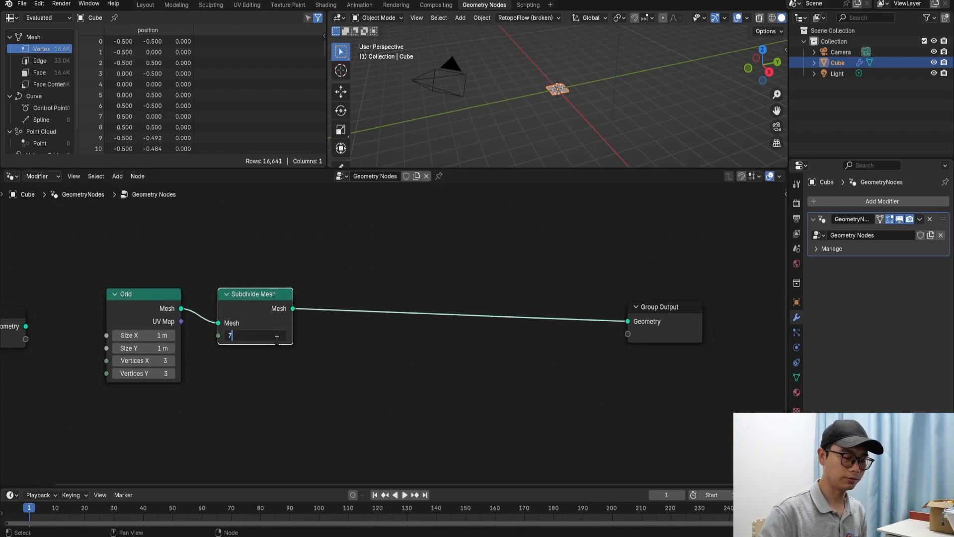
{"action": "type", "text": "7"}
{"action": "key", "text": "Return"}
Insert a Set Position node on the link between Subdivide Mesh and Group Output, close to the output node.
{"action": "scroll", "coordinate": [353, 260], "scroll_direction": "down", "scroll_amount": 2}
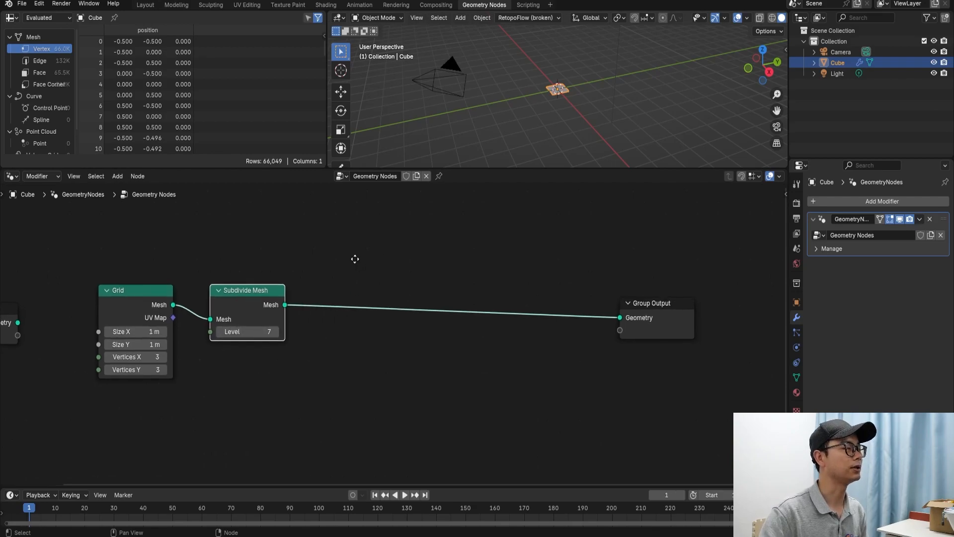
{"action": "key", "text": "shift+a"}
{"action": "type", "text": "se"}
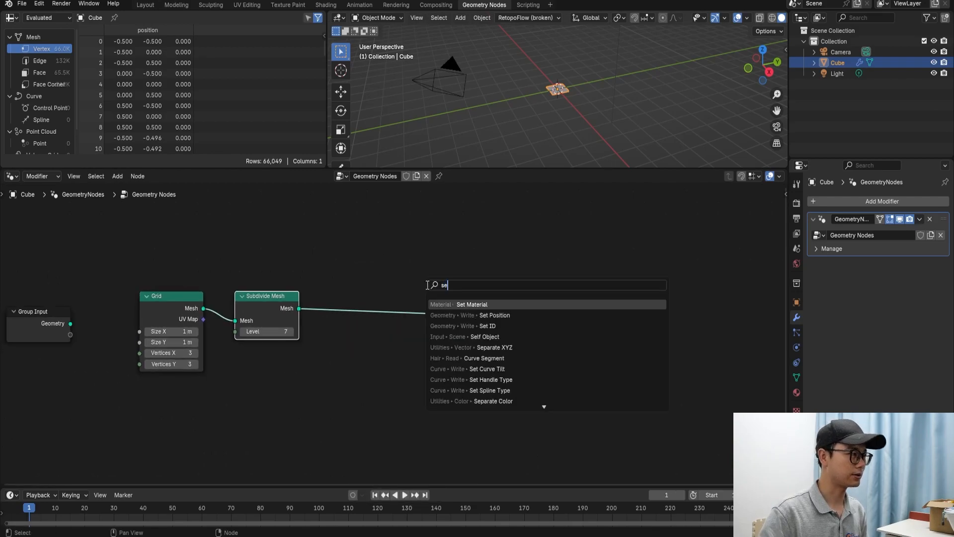
{"action": "type", "text": "t pos"}
{"action": "key", "text": "Return"}
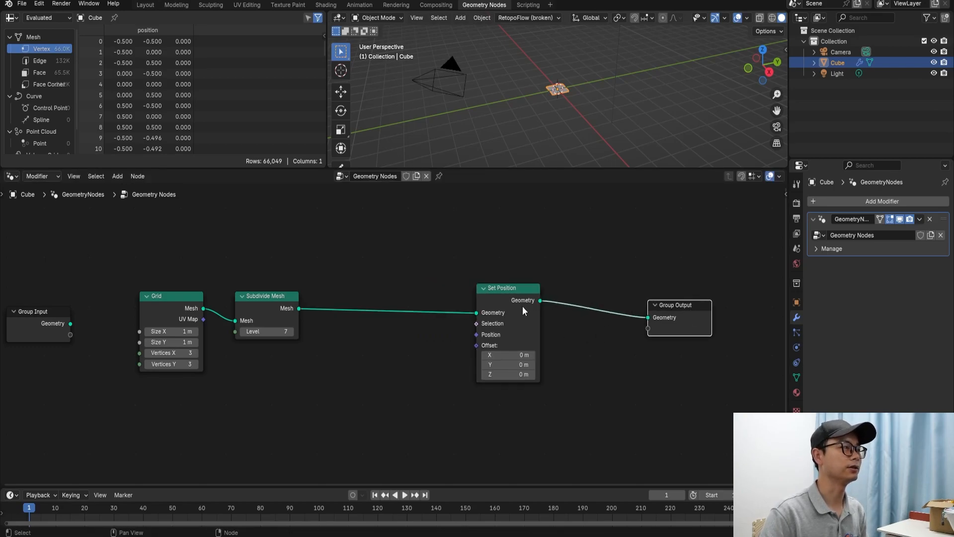
{"action": "left_click", "coordinate": [588, 297]}
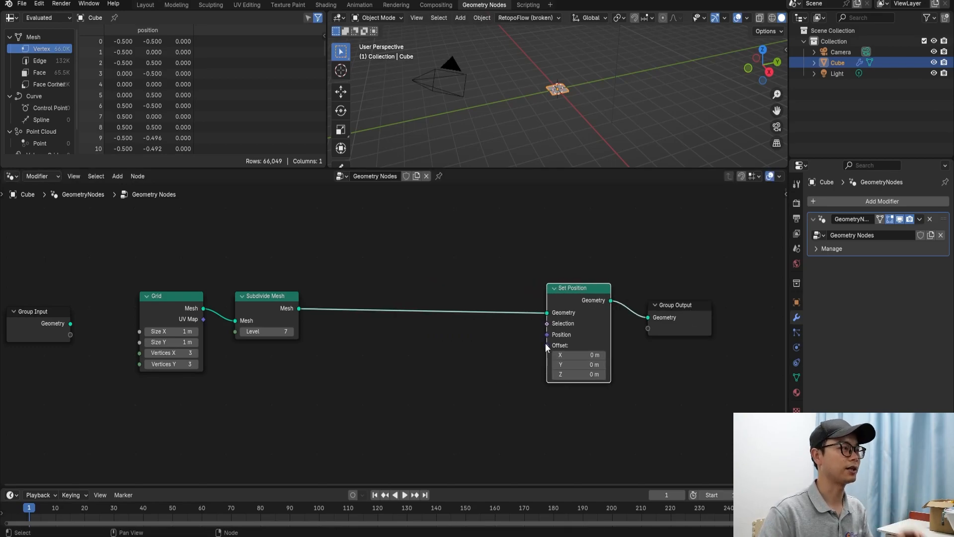
Add a Combine XYZ node below Set Position, with its Vector output feeding the Offset input.
{"action": "left_click_drag", "start_coordinate": [547, 346], "coordinate": [514, 432]}
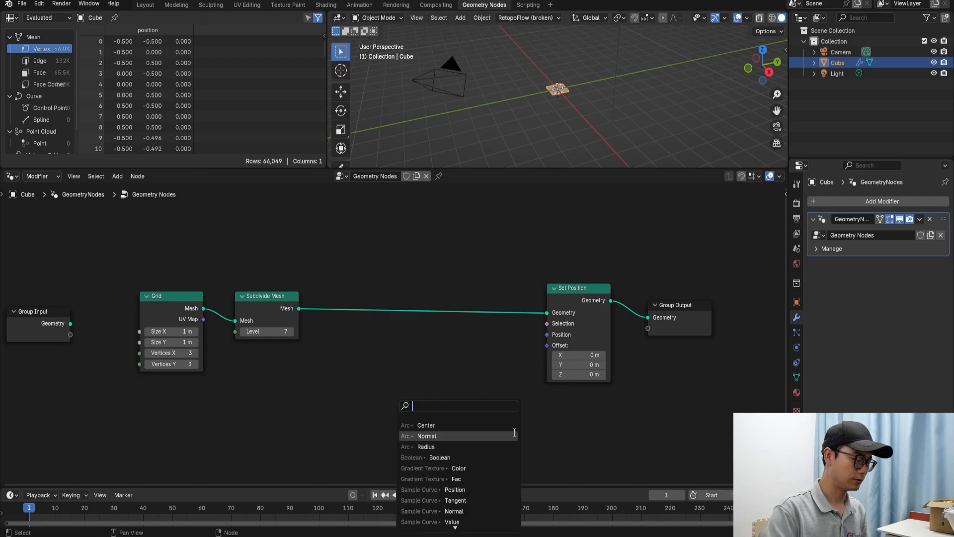
{"action": "type", "text": "combi"}
{"action": "key", "text": "Return"}
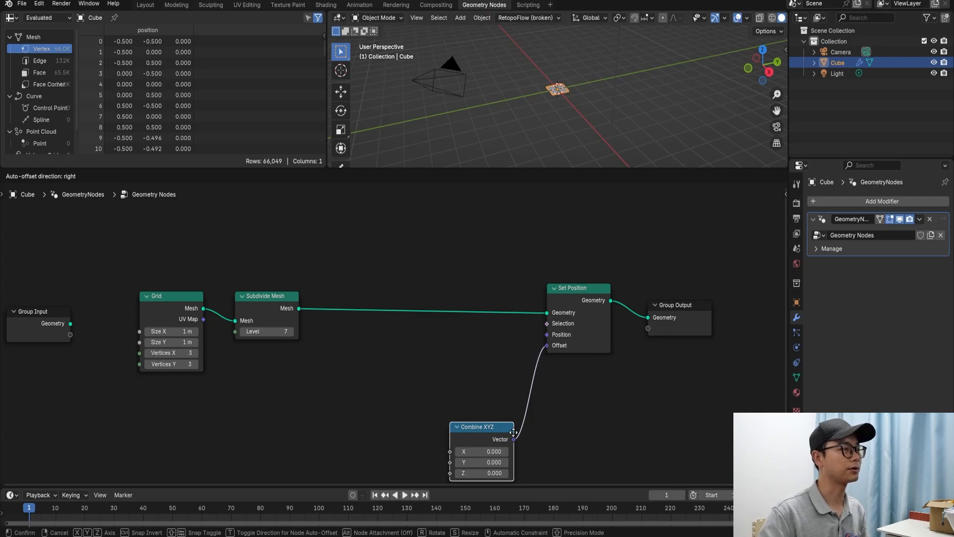
{"action": "left_click", "coordinate": [528, 415]}
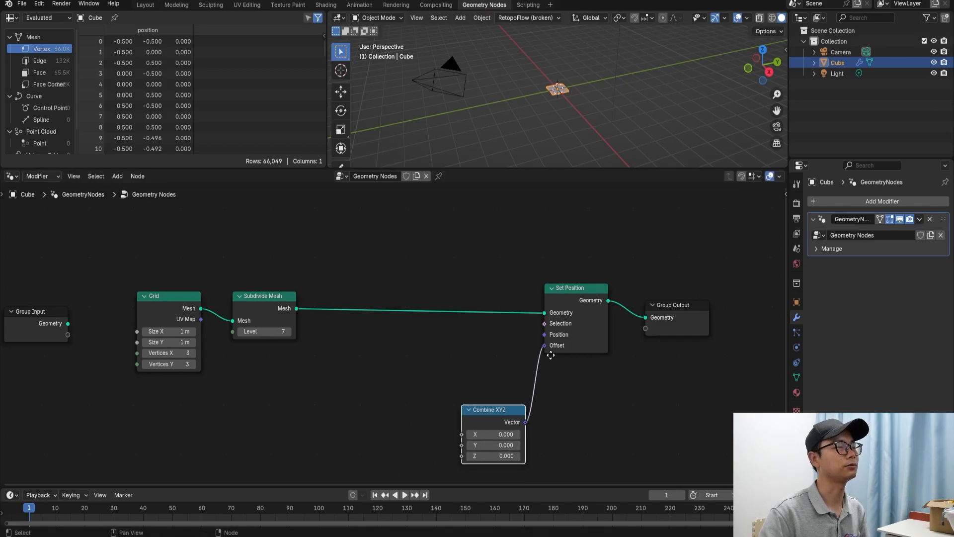
Save the project as EN.blend in the proximity folder on the desktop.
{"action": "scroll", "coordinate": [562, 361], "scroll_direction": "down", "scroll_amount": 3, "text": "ctrl"}
{"action": "key", "text": "ctrl+s"}
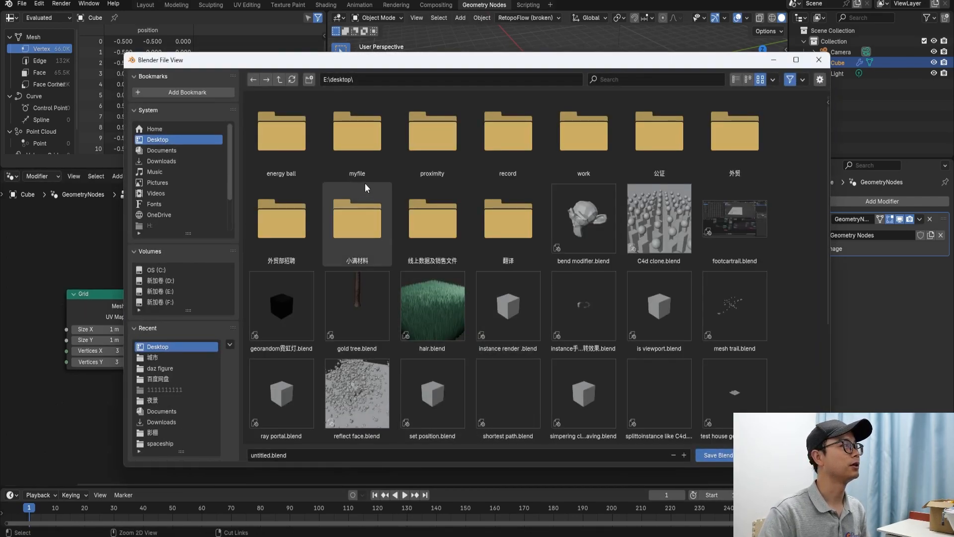
{"action": "scroll", "coordinate": [374, 309], "scroll_direction": "down", "scroll_amount": 2}
{"action": "scroll", "coordinate": [368, 309], "scroll_direction": "up", "scroll_amount": 2}
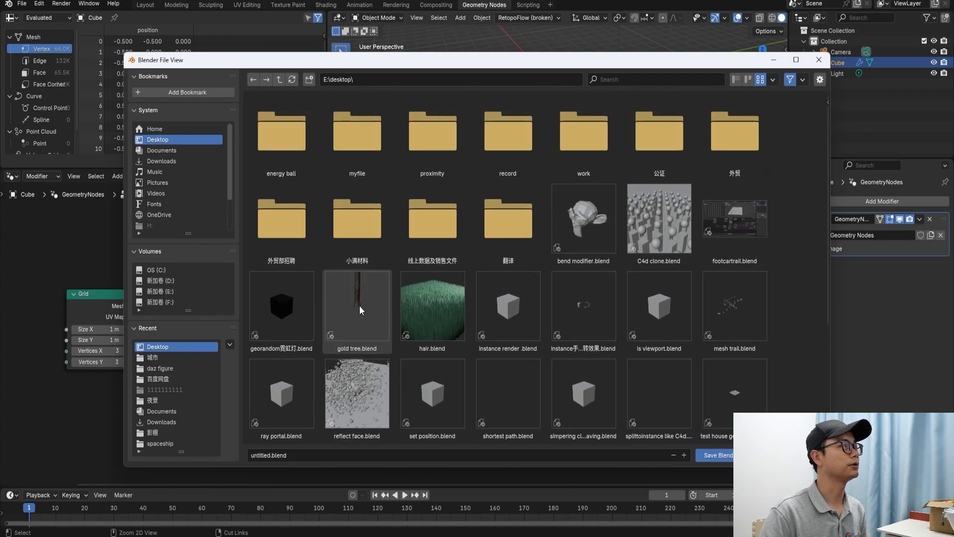
{"action": "left_click", "coordinate": [452, 166]}
{"action": "double_click", "coordinate": [450, 167]}
{"action": "left_click", "coordinate": [315, 454]}
{"action": "type", "text": "EN"}
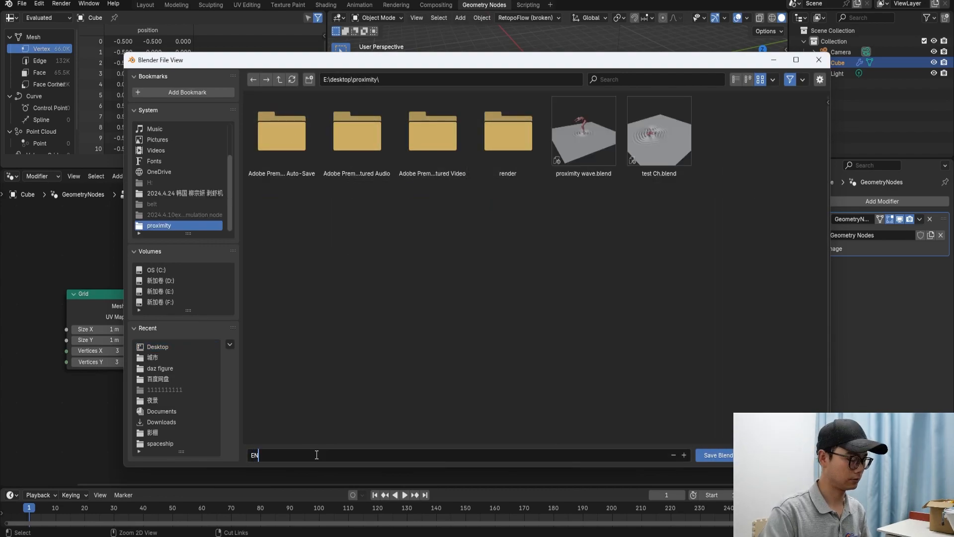
{"action": "key", "text": "Return"}
{"action": "key", "text": "Return"}
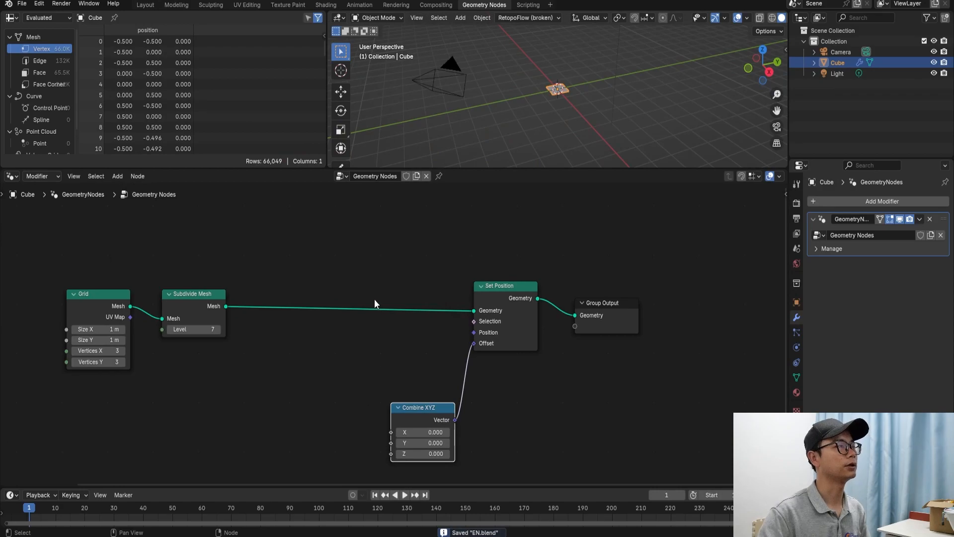
Import the animated character Standing Death Forward 01.fbx from the proximity folder with the FBX importer.
{"action": "left_click", "coordinate": [24, 5]}
{"action": "mouse_move", "coordinate": [79, 157]}
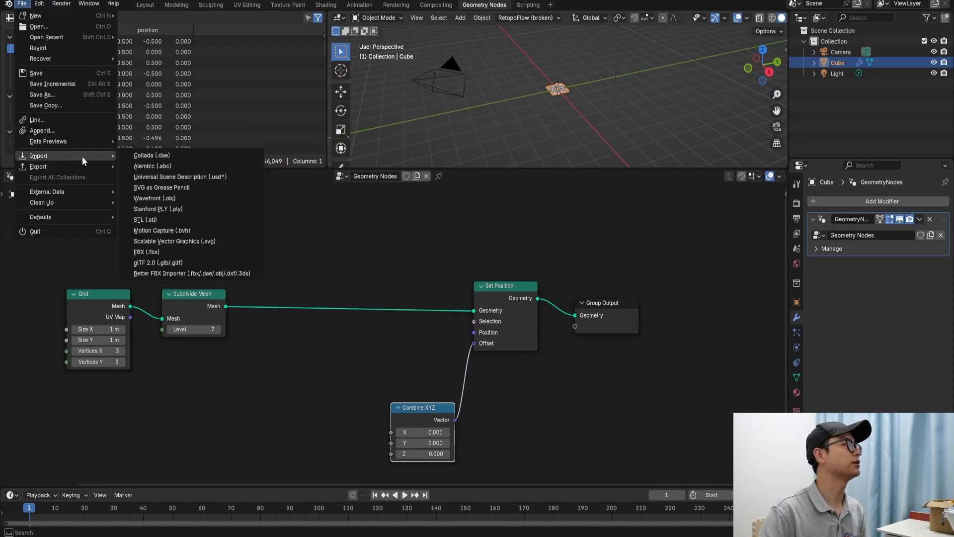
{"action": "left_click", "coordinate": [205, 251]}
{"action": "left_click", "coordinate": [559, 163]}
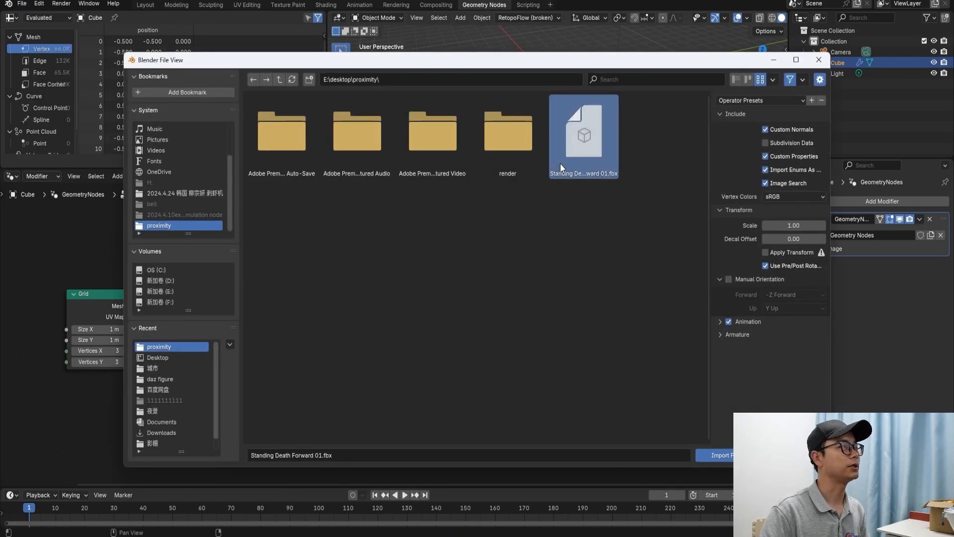
{"action": "left_click", "coordinate": [711, 450]}
{"action": "middle_click_drag", "start_coordinate": [574, 59], "coordinate": [565, 124]}
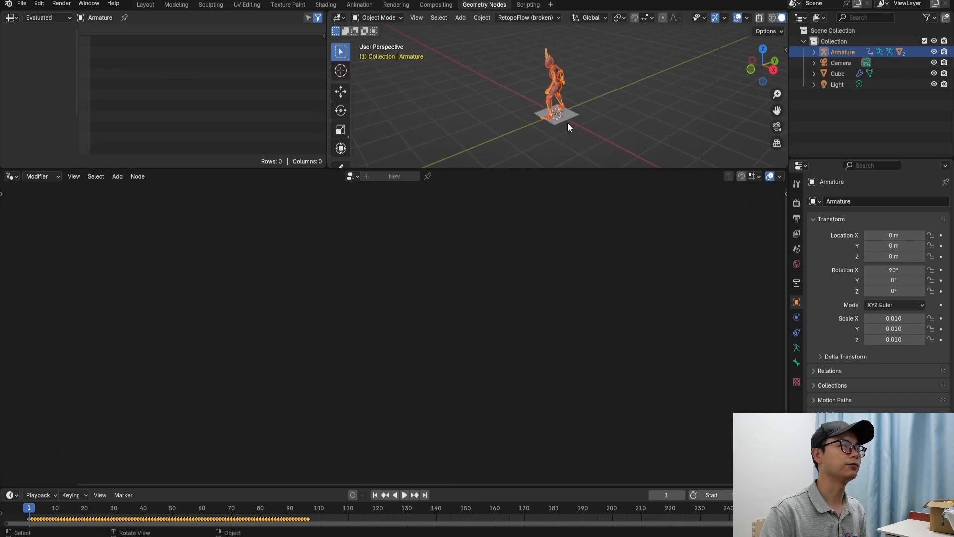
{"action": "middle_click_drag", "start_coordinate": [567, 90], "coordinate": [546, 86]}
{"action": "scroll", "coordinate": [561, 94], "scroll_direction": "up", "scroll_amount": 2}
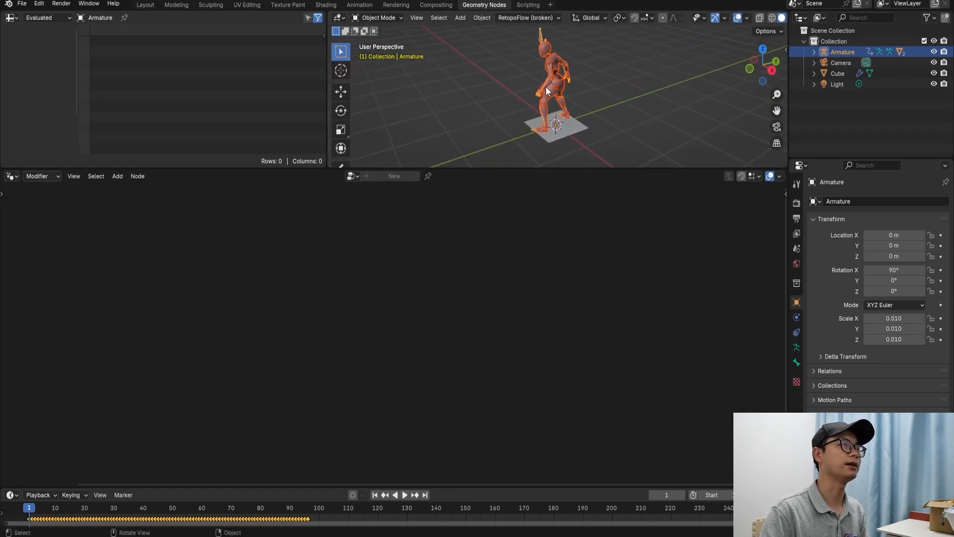
Rename the Cube object that carries the geometry nodes as ground.
{"action": "left_click", "coordinate": [840, 85]}
{"action": "left_click", "coordinate": [840, 76]}
{"action": "double_click", "coordinate": [840, 77]}
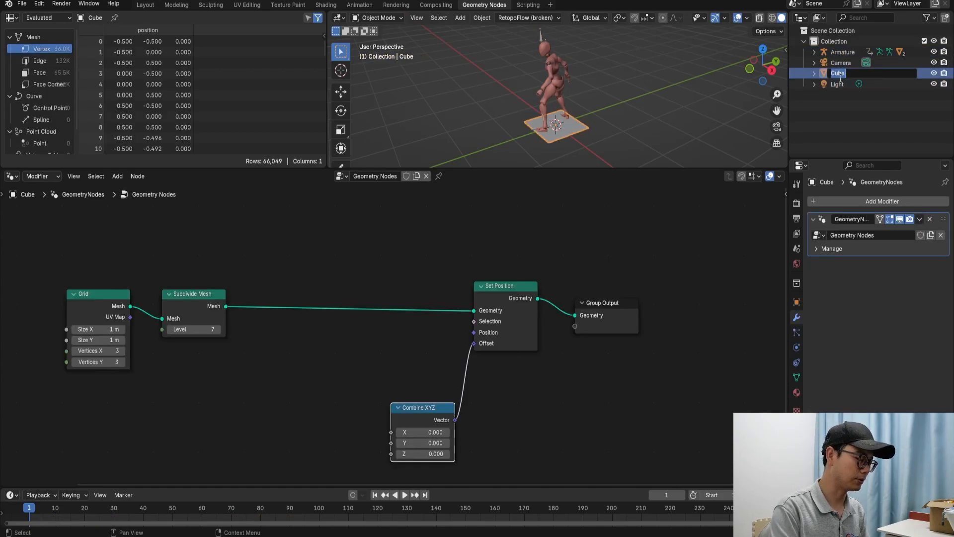
{"action": "type", "text": "ground"}
{"action": "key", "text": "Return"}
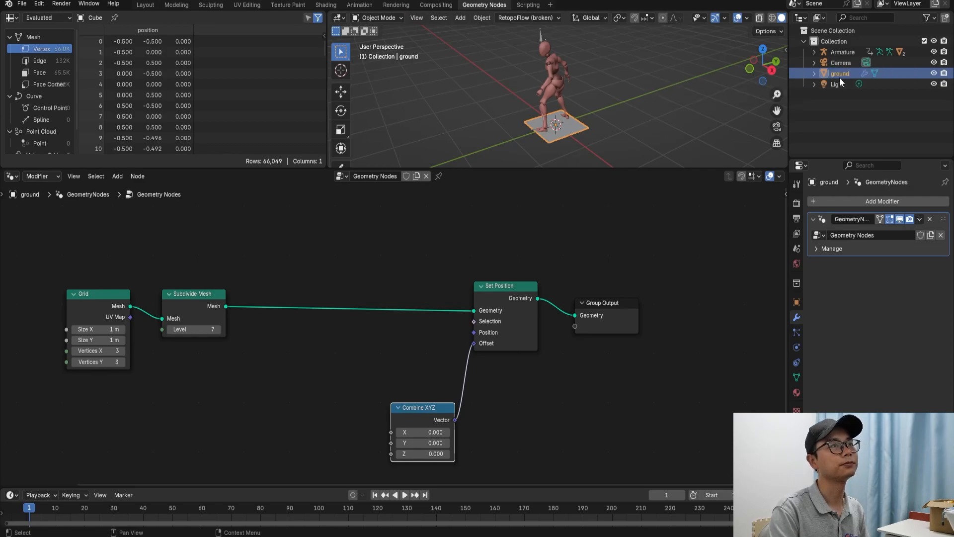
{"action": "scroll", "coordinate": [498, 389], "scroll_direction": "down", "scroll_amount": 4}
{"action": "middle_click_drag", "start_coordinate": [498, 389], "coordinate": [547, 354]}
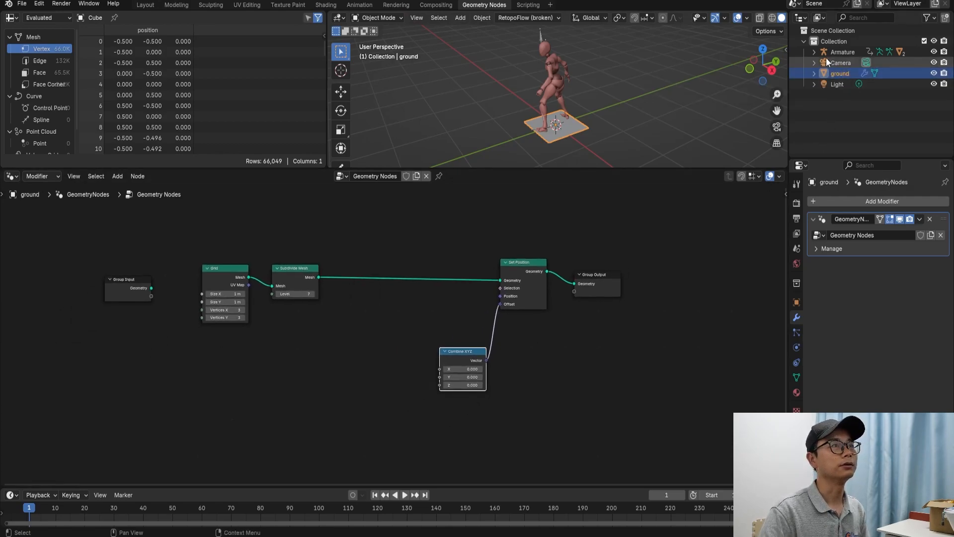
Bring the character's Beta_Surface mesh into the ground's node tree as an Object Info node, placed below the Grid branch.
{"action": "left_click", "coordinate": [815, 51]}
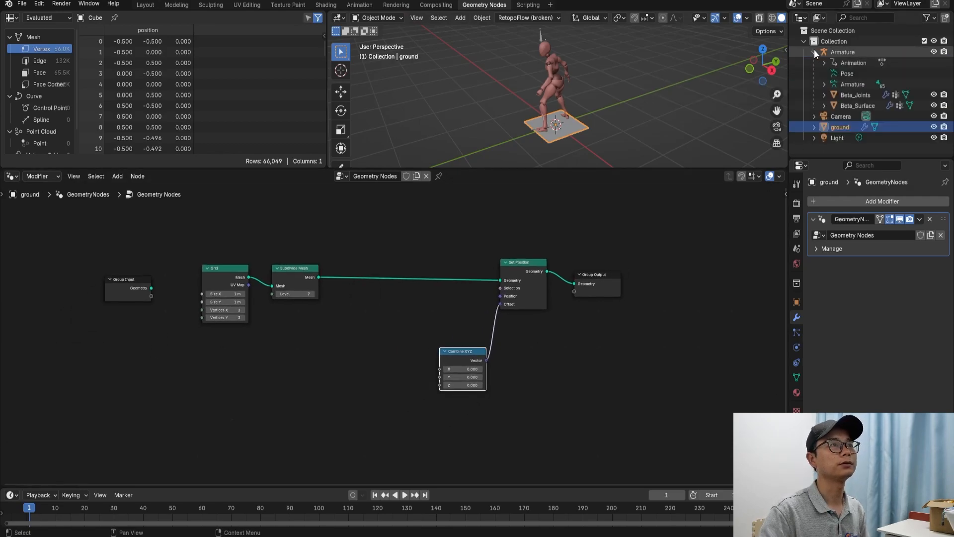
{"action": "left_click", "coordinate": [855, 107]}
{"action": "left_click", "coordinate": [838, 127]}
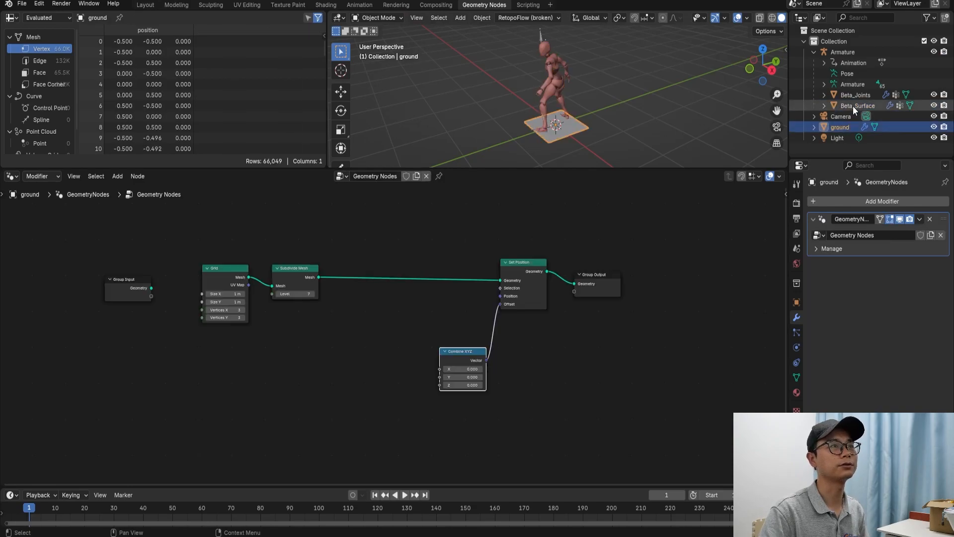
{"action": "left_click_drag", "start_coordinate": [853, 106], "coordinate": [425, 344]}
{"action": "left_click_drag", "start_coordinate": [143, 409], "coordinate": [142, 409]}
{"action": "scroll", "coordinate": [142, 408], "scroll_direction": "up", "scroll_amount": 2}
{"action": "middle_click_drag", "start_coordinate": [143, 408], "coordinate": [172, 385]}
{"action": "left_click_drag", "start_coordinate": [152, 396], "coordinate": [144, 375]}
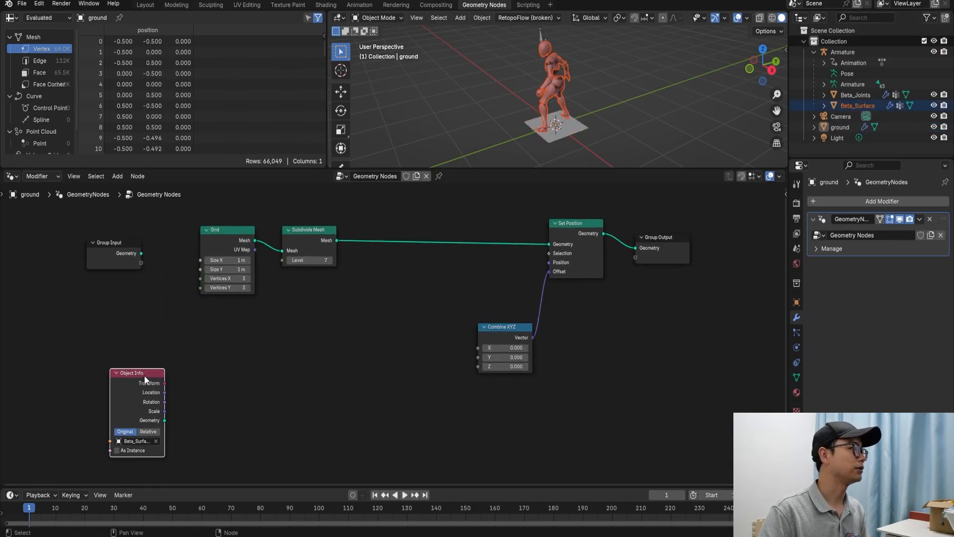
Set the Object Info node's transform space to Relative and shift the node slightly away from the other nodes.
{"action": "left_click", "coordinate": [154, 431]}
{"action": "scroll", "coordinate": [151, 433], "scroll_direction": "up", "scroll_amount": 3}
{"action": "middle_click_drag", "start_coordinate": [60, 463], "coordinate": [91, 421]}
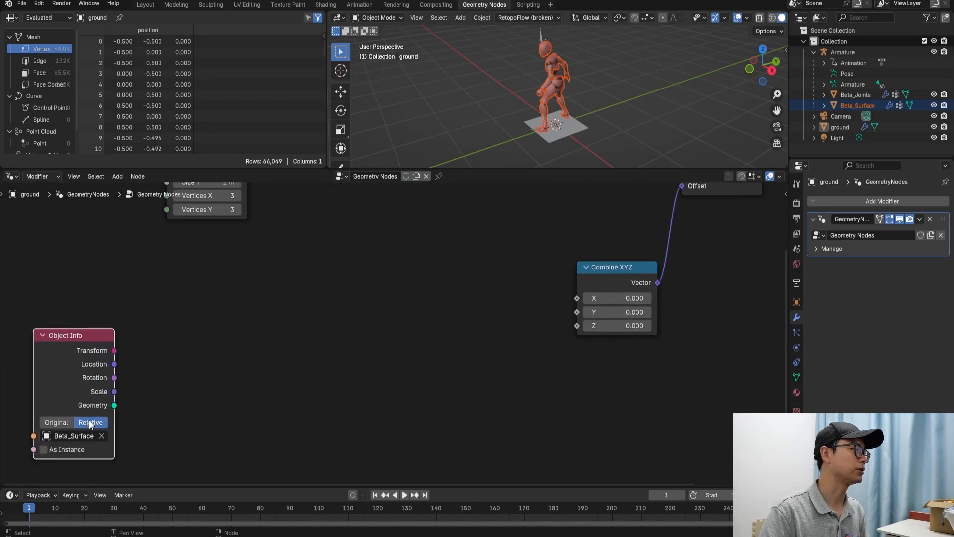
{"action": "left_click_drag", "start_coordinate": [85, 373], "coordinate": [64, 371]}
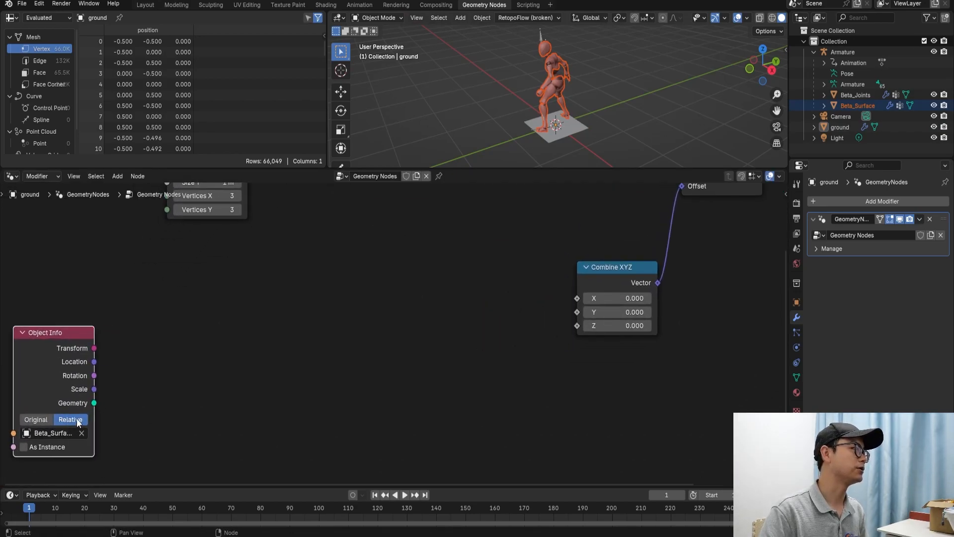
{"action": "scroll", "coordinate": [79, 421], "scroll_direction": "down", "scroll_amount": 2}
{"action": "middle_click_drag", "start_coordinate": [96, 420], "coordinate": [83, 452]}
Add a Realize Instances node fed by the Object Info node's Geometry output, placed beside it.
{"action": "left_click_drag", "start_coordinate": [86, 408], "coordinate": [142, 417]}
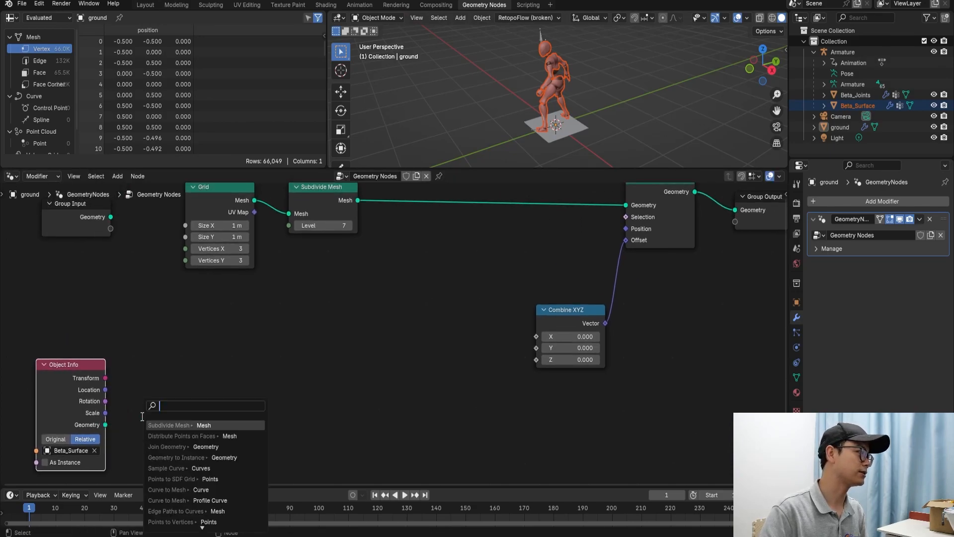
{"action": "type", "text": "re"}
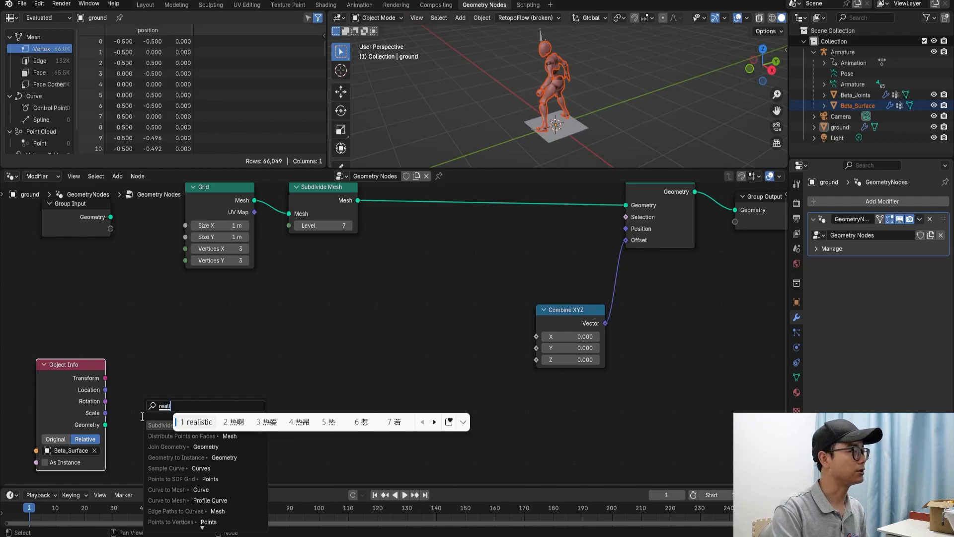
{"action": "type", "text": "ali"}
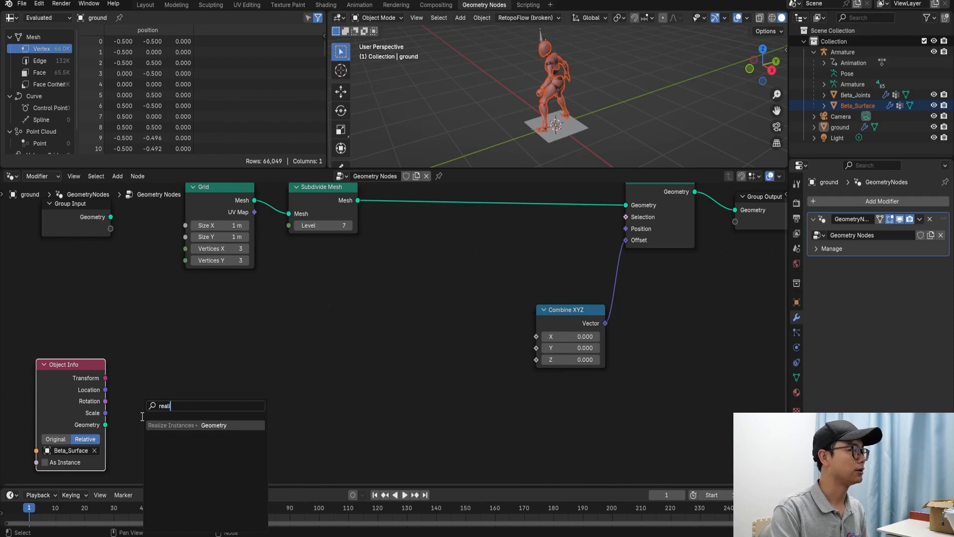
{"action": "key", "text": "Return"}
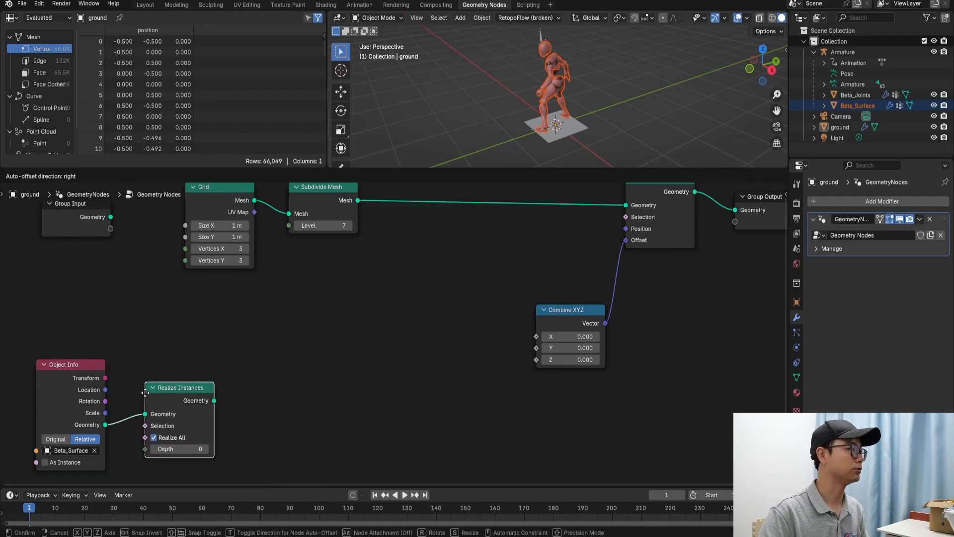
{"action": "left_click", "coordinate": [143, 385]}
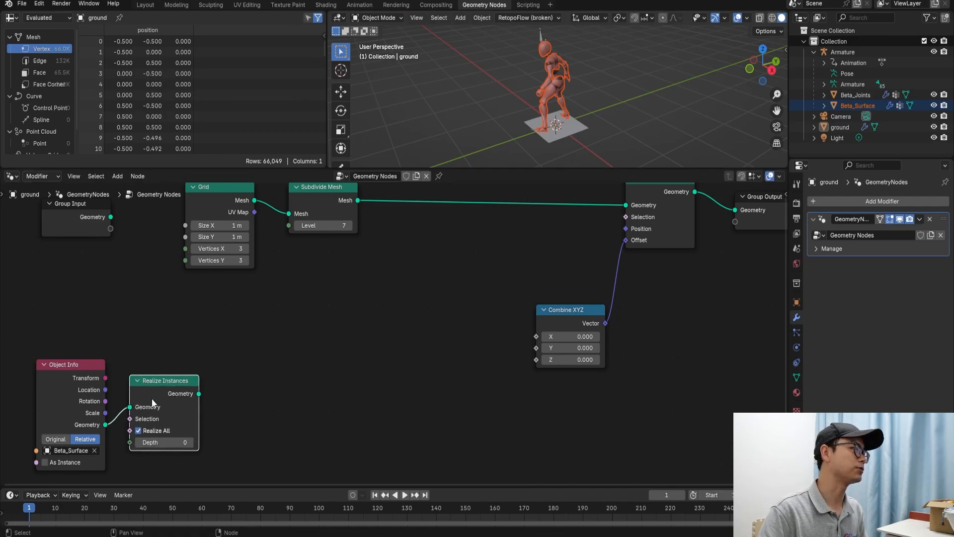
Add a Geometry Proximity node fed by the Realize Instances Geometry output and place it beside that node.
{"action": "scroll", "coordinate": [147, 391], "scroll_direction": "down", "scroll_amount": 2}
{"action": "left_click_drag", "start_coordinate": [228, 386], "coordinate": [257, 382]}
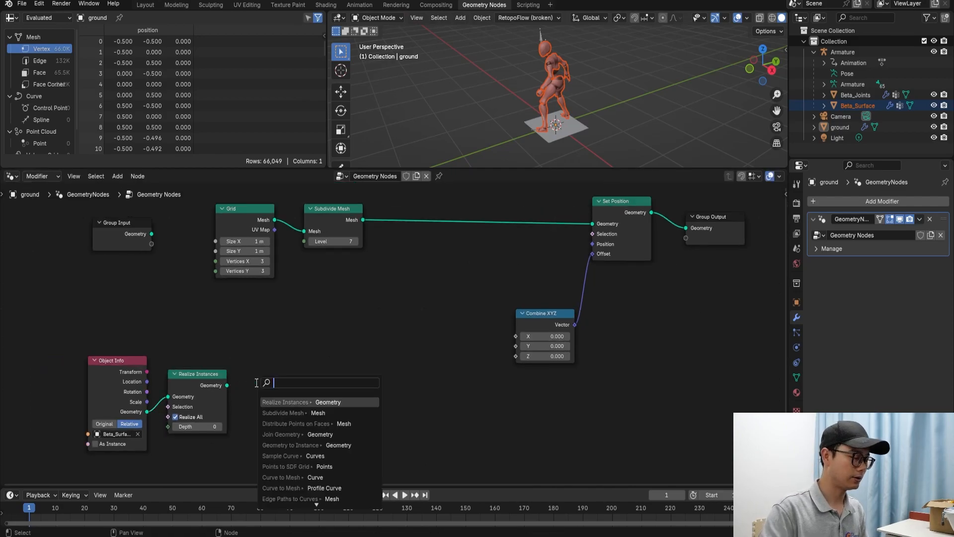
{"action": "type", "text": "prox"}
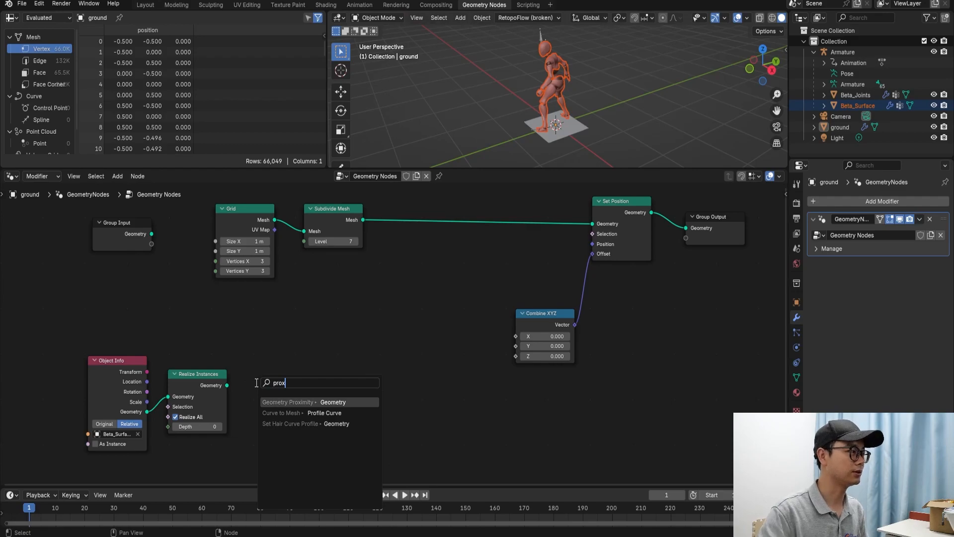
{"action": "key", "text": "Return"}
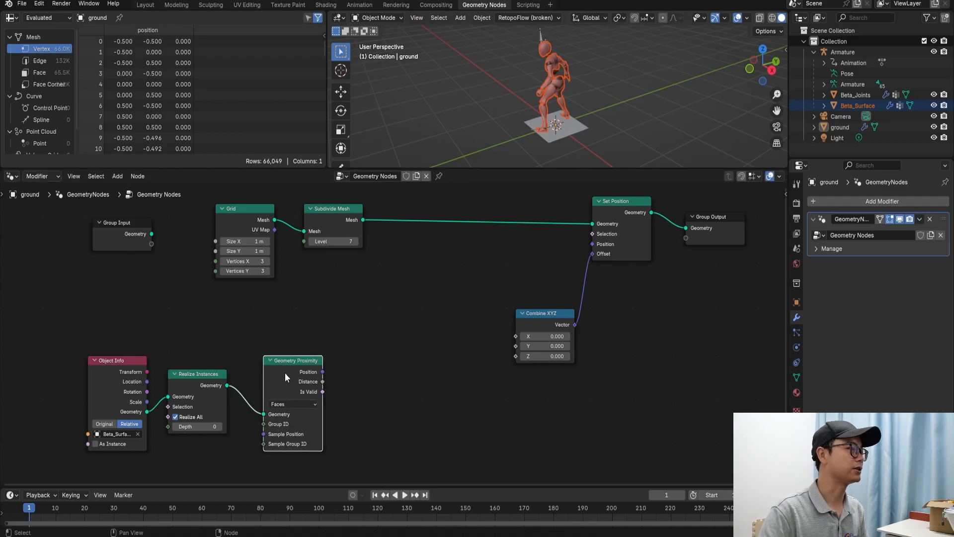
{"action": "left_click", "coordinate": [280, 360]}
{"action": "scroll", "coordinate": [287, 393], "scroll_direction": "up", "scroll_amount": 1}
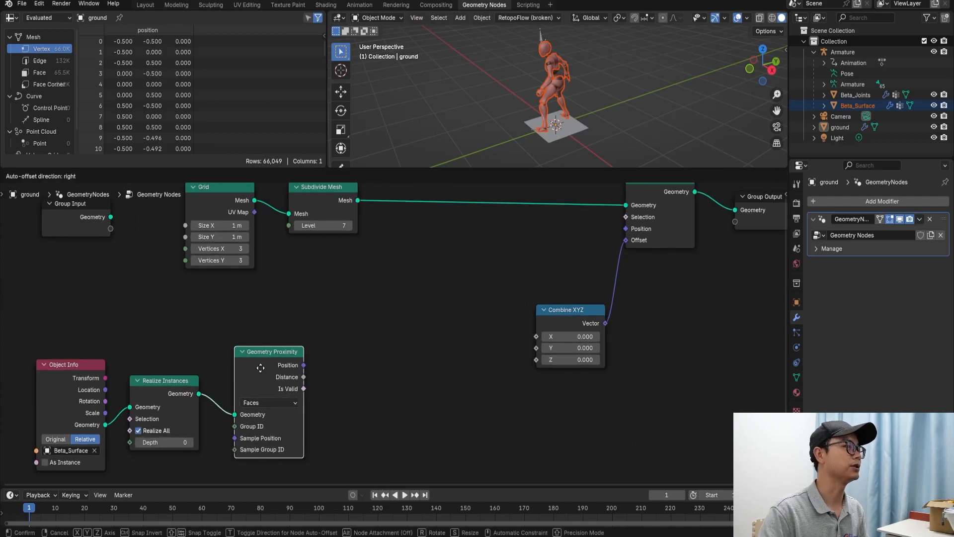
{"action": "middle_click_drag", "start_coordinate": [288, 391], "coordinate": [244, 395]}
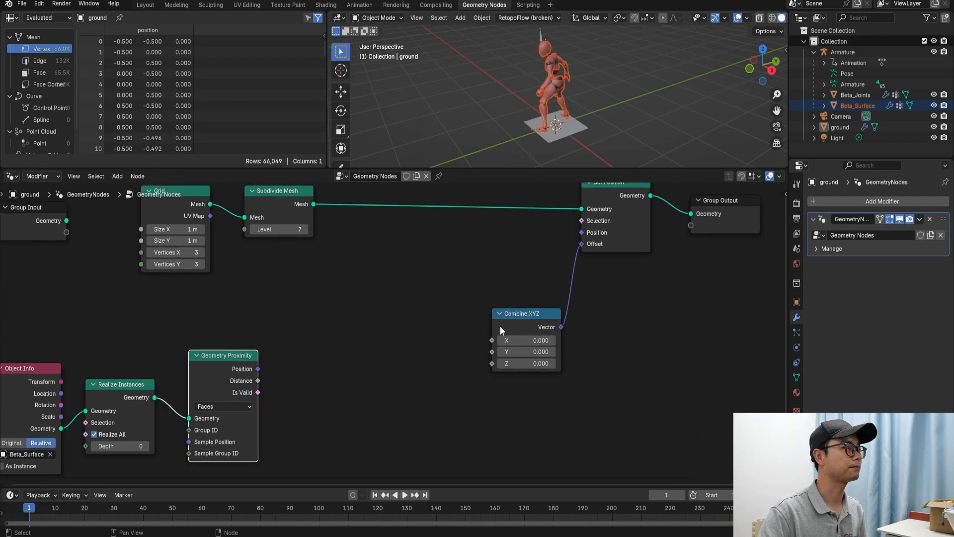
Move Combine XYZ aside for room and add a Map Range node with Geometry Proximity's Distance feeding its Value input.
{"action": "left_click_drag", "start_coordinate": [499, 326], "coordinate": [555, 326]}
{"action": "left_click_drag", "start_coordinate": [258, 380], "coordinate": [318, 381]}
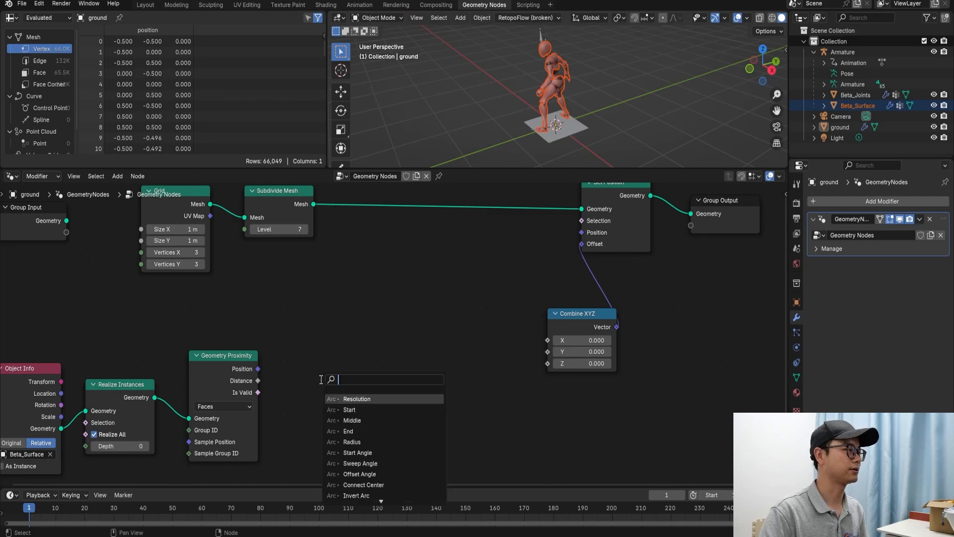
{"action": "type", "text": "map"}
{"action": "key", "text": "Return"}
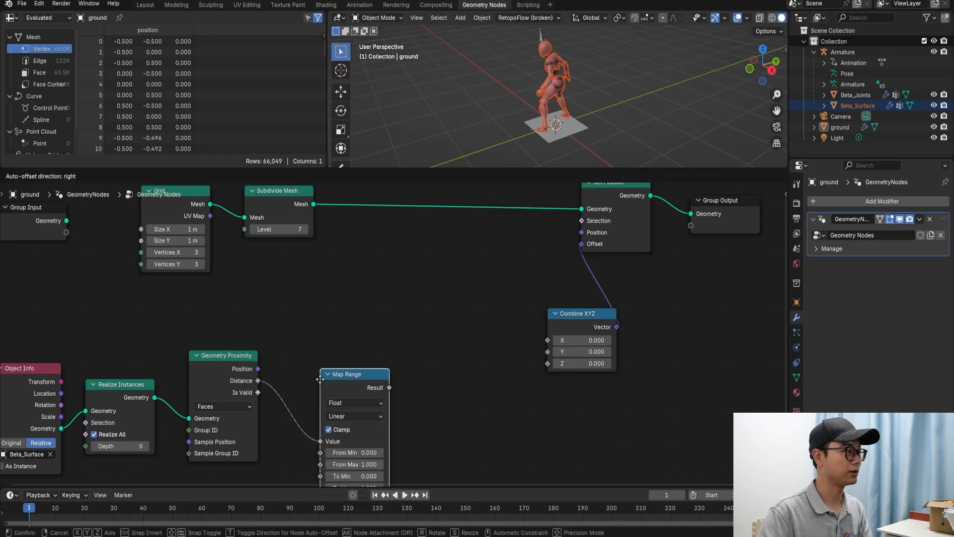
{"action": "left_click", "coordinate": [303, 368]}
{"action": "scroll", "coordinate": [312, 369], "scroll_direction": "down", "scroll_amount": 1}
Set Map Range's To Min to 1 and To Max to 0, and save the project.
{"action": "left_click", "coordinate": [349, 441]}
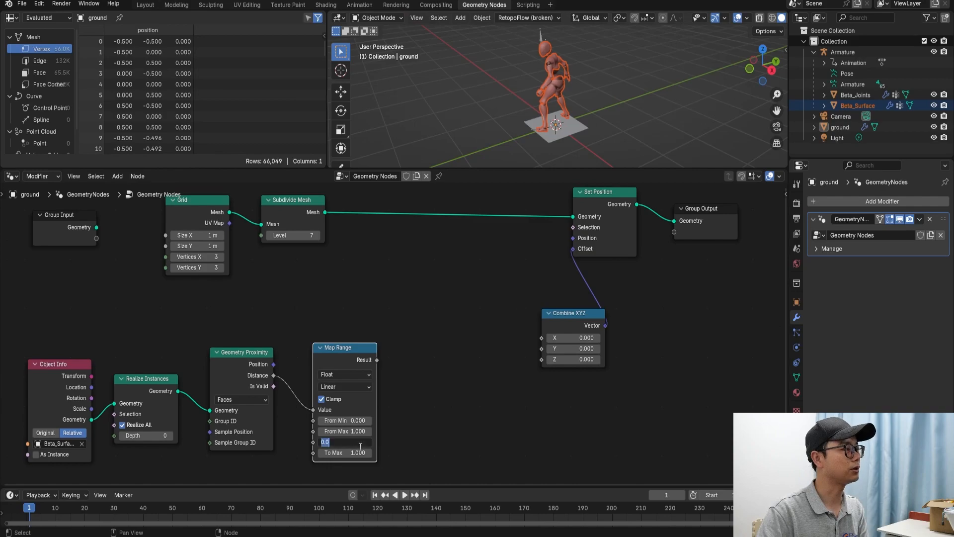
{"action": "key", "text": "Return"}
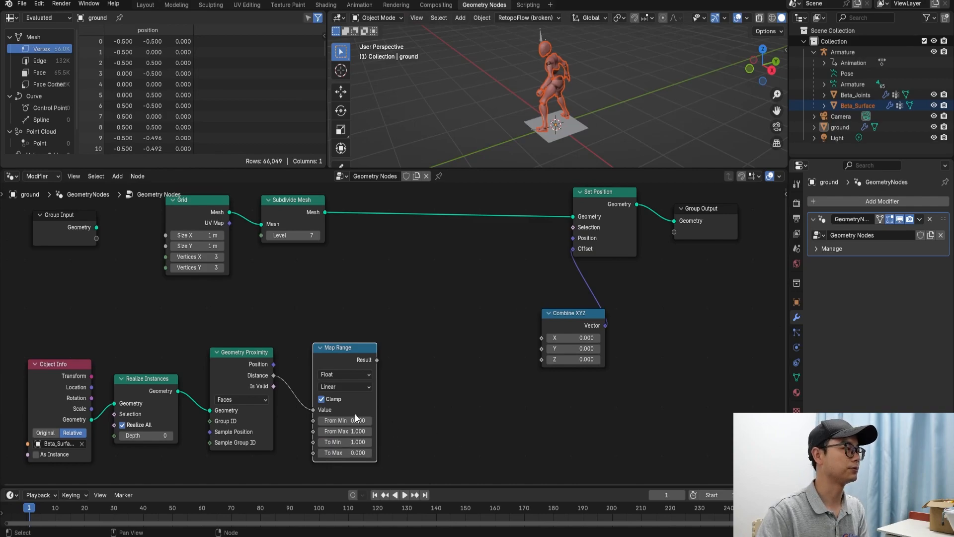
{"action": "key", "text": "Home"}
{"action": "key", "text": "ctrl+s"}
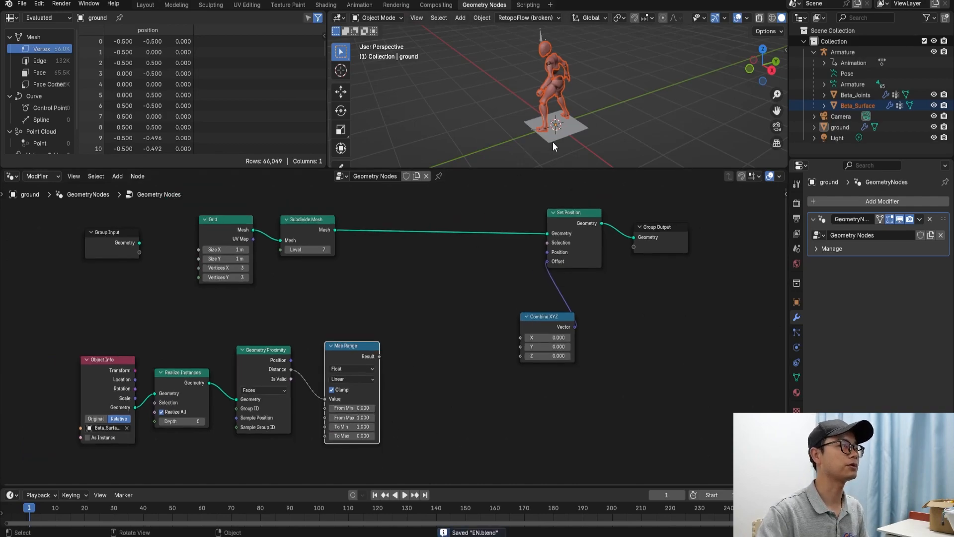
Shift the Set Position, Group Output and Combine XYZ nodes further along, aligning Combine XYZ beneath Set Position.
{"action": "middle_click_drag", "start_coordinate": [552, 142], "coordinate": [567, 115]}
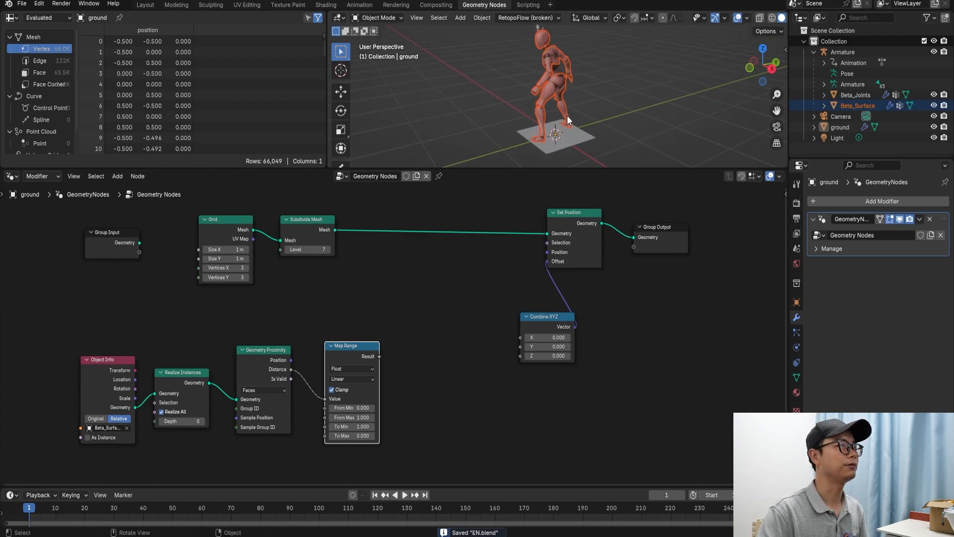
{"action": "middle_click_drag", "start_coordinate": [390, 391], "coordinate": [358, 394]}
{"action": "left_click_drag", "start_coordinate": [612, 362], "coordinate": [637, 243]}
{"action": "left_click", "coordinate": [658, 318]}
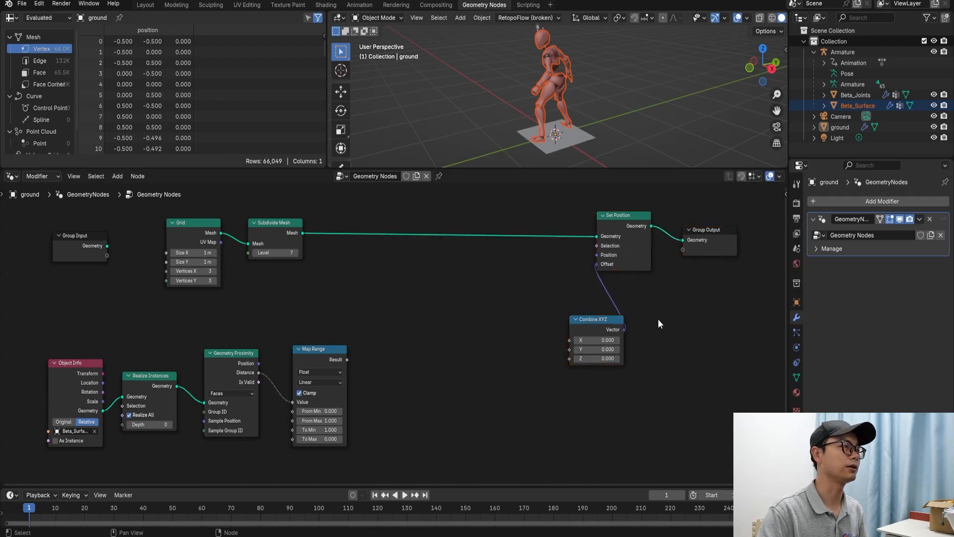
{"action": "left_click_drag", "start_coordinate": [599, 329], "coordinate": [627, 343]}
{"action": "middle_click_drag", "start_coordinate": [544, 132], "coordinate": [534, 132]}
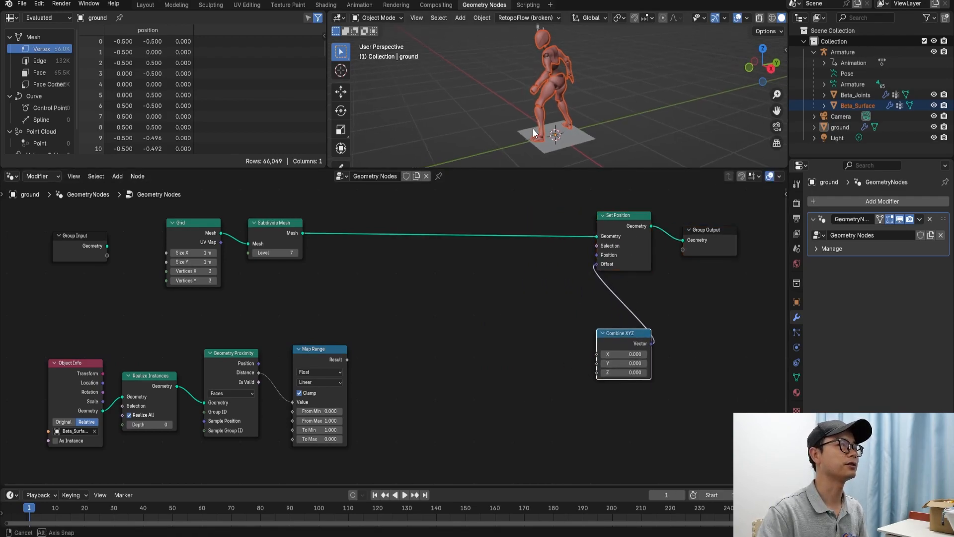
Insert a Transform Geometry node on the link between Subdivide Mesh and Set Position.
{"action": "key", "text": "shift+a"}
{"action": "left_click", "coordinate": [345, 229]}
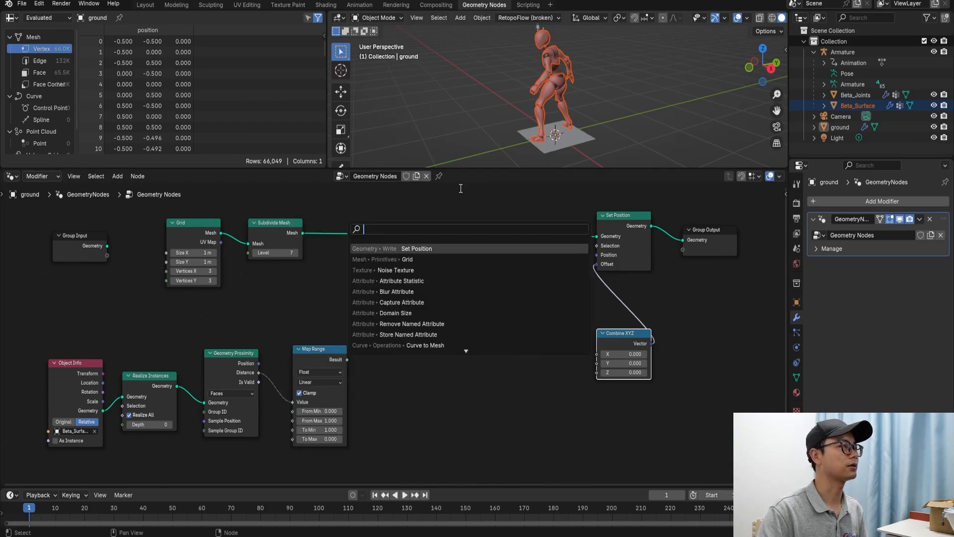
{"action": "type", "text": "trans"}
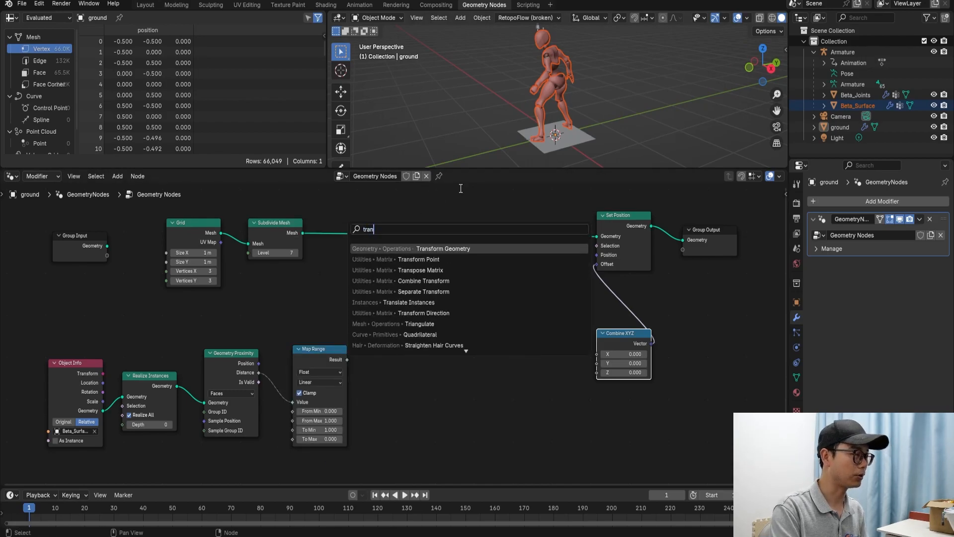
{"action": "key", "text": "Return"}
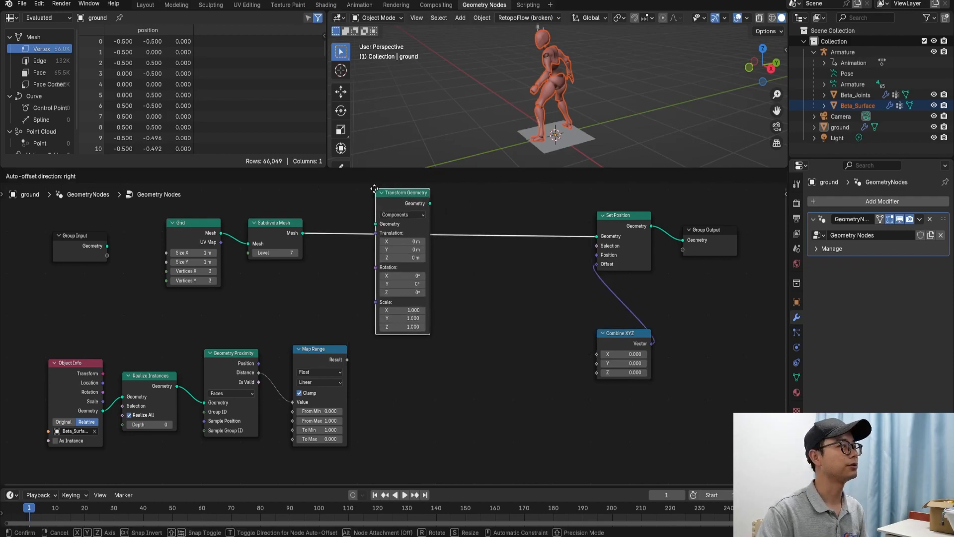
{"action": "left_click", "coordinate": [361, 251]}
Add a Value node below Subdivide Mesh, connected to Transform Geometry's Scale input.
{"action": "left_click_drag", "start_coordinate": [360, 309], "coordinate": [318, 291]}
{"action": "type", "text": "va"}
{"action": "key", "text": "Return"}
{"action": "left_click", "coordinate": [320, 291]}
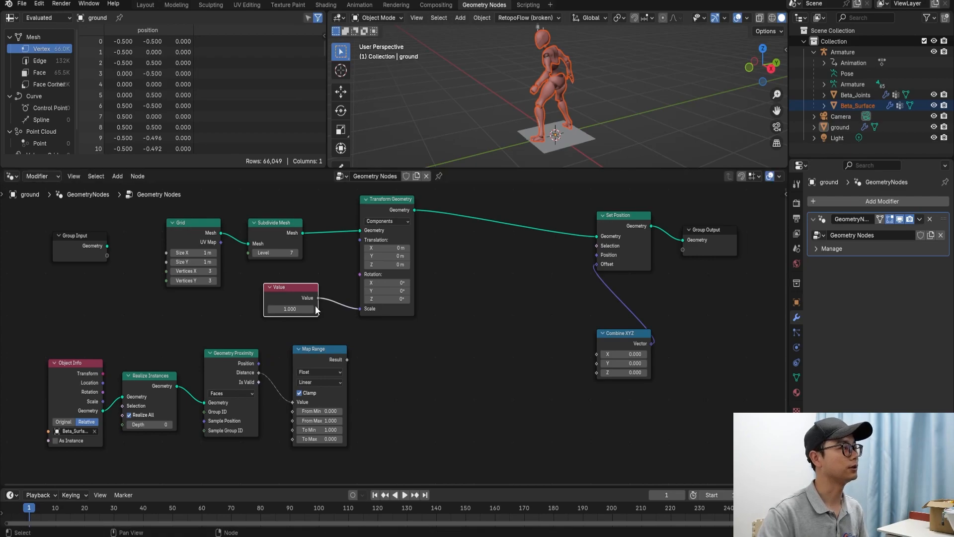
Set the Value node driving the ground's scale to 6.
{"action": "left_click_drag", "start_coordinate": [305, 309], "coordinate": [393, 308]}
{"action": "middle_click_drag", "start_coordinate": [315, 311], "coordinate": [288, 312]}
{"action": "left_click", "coordinate": [285, 307]}
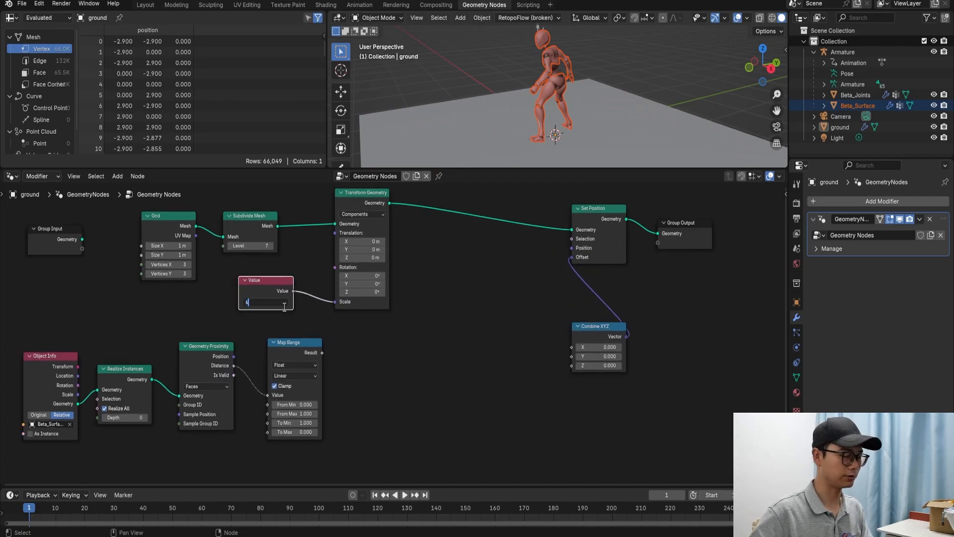
{"action": "type", "text": "6"}
{"action": "key", "text": "Return"}
Nudge the Map Range node into place and connect its Result output to the Z input of Combine XYZ.
{"action": "scroll", "coordinate": [301, 318], "scroll_direction": "down", "scroll_amount": 1}
{"action": "middle_click_drag", "start_coordinate": [330, 357], "coordinate": [327, 358]}
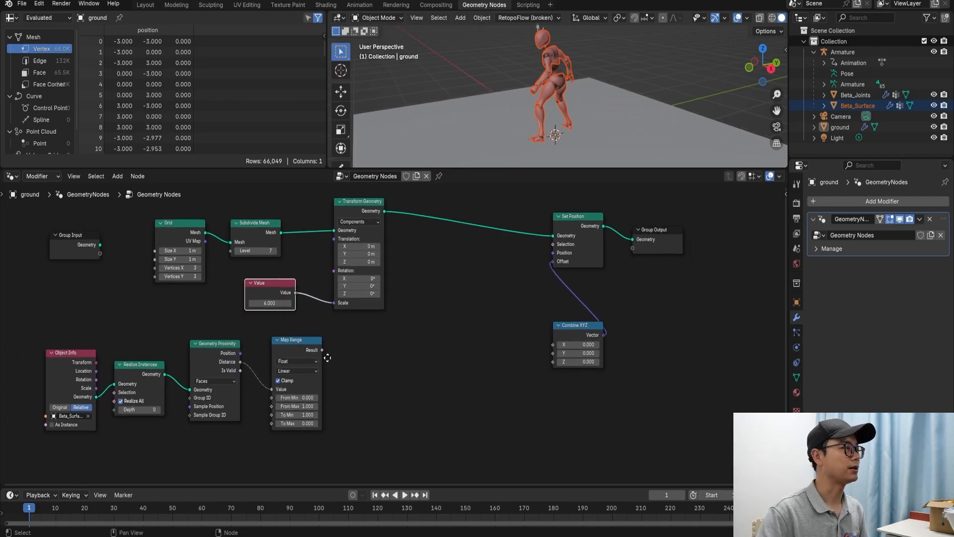
{"action": "left_click_drag", "start_coordinate": [306, 353], "coordinate": [297, 356]}
{"action": "middle_click_drag", "start_coordinate": [297, 356], "coordinate": [306, 332]}
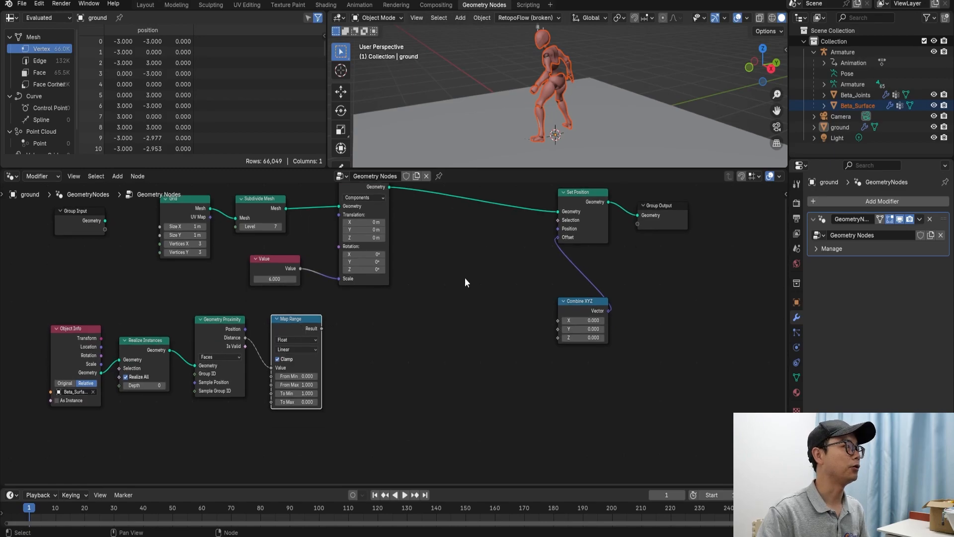
{"action": "middle_click_drag", "start_coordinate": [537, 127], "coordinate": [538, 101]}
{"action": "scroll", "coordinate": [348, 296], "scroll_direction": "up", "scroll_amount": 1}
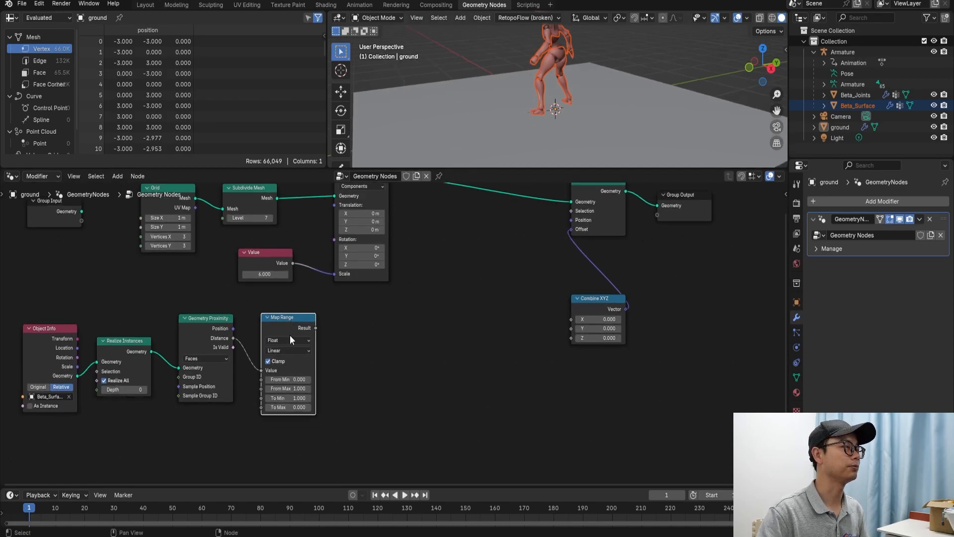
{"action": "scroll", "coordinate": [292, 338], "scroll_direction": "up", "scroll_amount": 1}
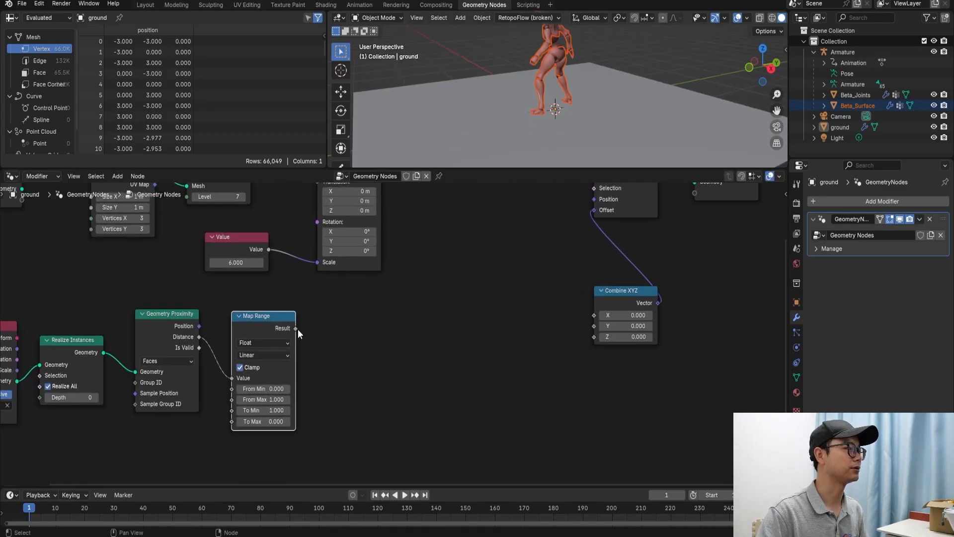
{"action": "left_click_drag", "start_coordinate": [296, 328], "coordinate": [594, 336]}
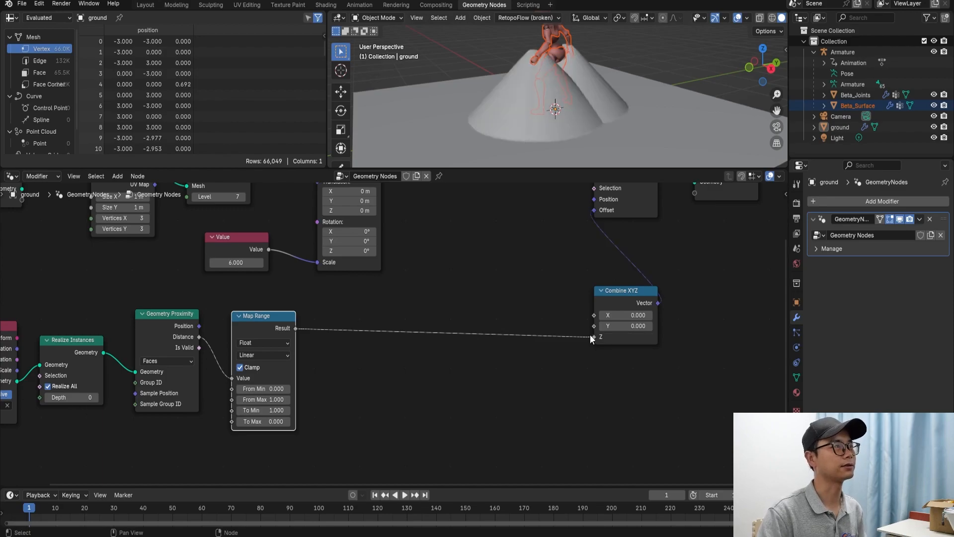
Save the project and move Combine XYZ slightly further away from Map Range.
{"action": "mouse_move", "coordinate": [541, 99]}
{"action": "middle_mouse_down"}
{"action": "mouse_move", "coordinate": [489, 98]}
{"action": "mouse_move", "coordinate": [508, 113]}
{"action": "mouse_move", "coordinate": [540, 110]}
{"action": "middle_mouse_up"}
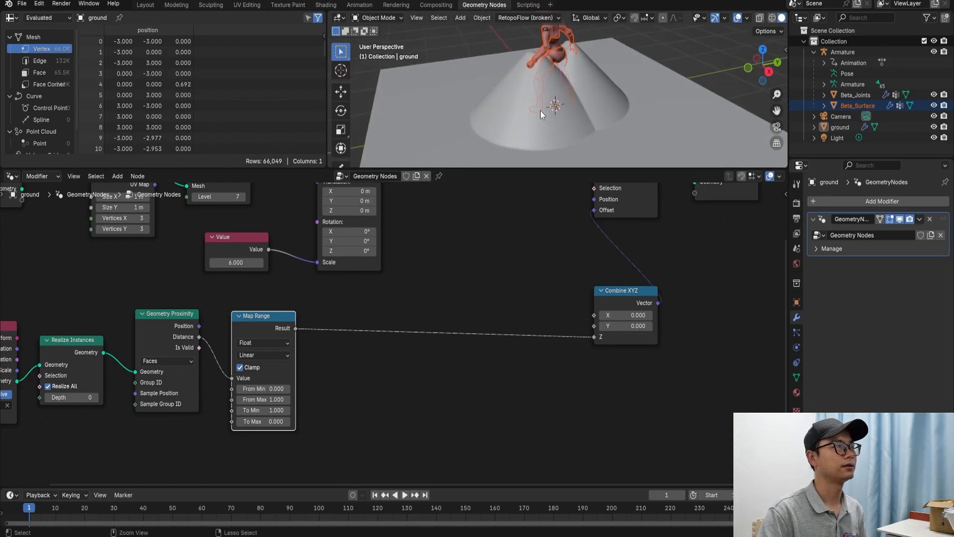
{"action": "key", "text": "ctrl+s"}
{"action": "middle_click_drag", "start_coordinate": [412, 332], "coordinate": [488, 315]}
{"action": "left_click_drag", "start_coordinate": [636, 282], "coordinate": [654, 282]}
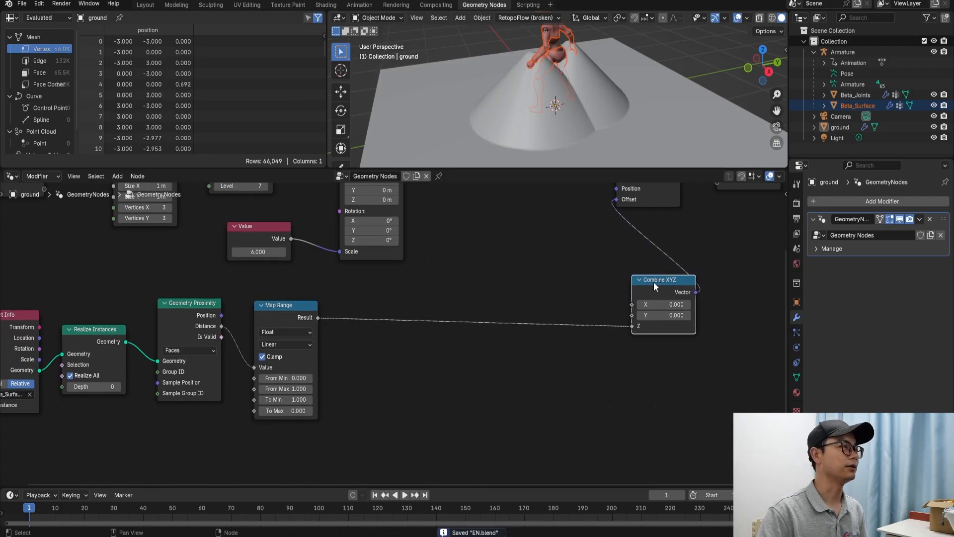
Reposition the Combine XYZ node just below the Set Position node, leaving free space after Map Range.
{"action": "scroll", "coordinate": [654, 282], "scroll_direction": "down", "scroll_amount": 1}
{"action": "middle_click_drag", "start_coordinate": [645, 282], "coordinate": [506, 312]}
{"action": "left_click_drag", "start_coordinate": [534, 328], "coordinate": [570, 221]}
{"action": "left_click", "coordinate": [571, 302]}
{"action": "left_click_drag", "start_coordinate": [564, 302], "coordinate": [558, 287]}
{"action": "middle_click_drag", "start_coordinate": [441, 312], "coordinate": [459, 312]}
{"action": "middle_click_drag", "start_coordinate": [371, 329], "coordinate": [386, 309]}
Add a Scene Time node and place it directly below the Map Range node.
{"action": "key", "text": "shift+a"}
{"action": "left_click", "coordinate": [248, 294]}
{"action": "type", "text": "scene"}
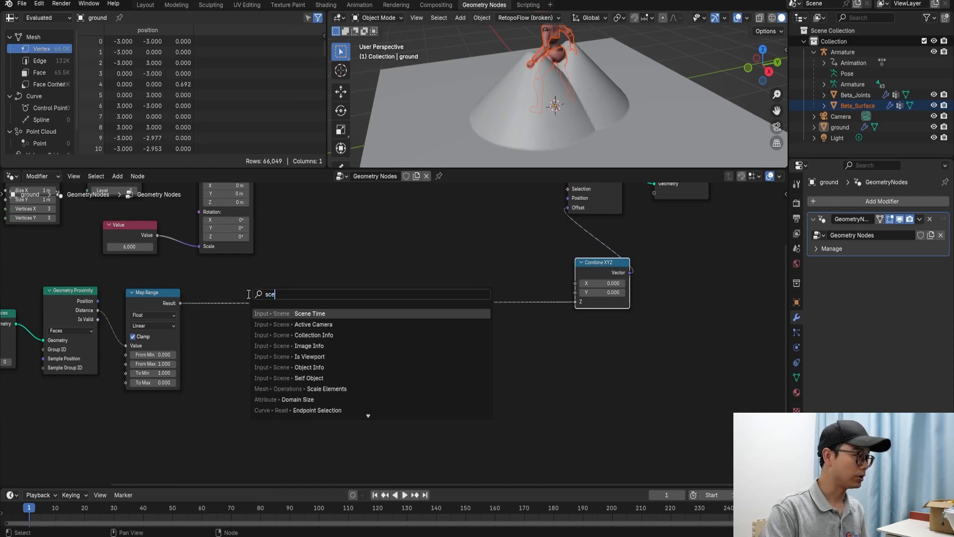
{"action": "key", "text": "Return"}
{"action": "left_click", "coordinate": [188, 407]}
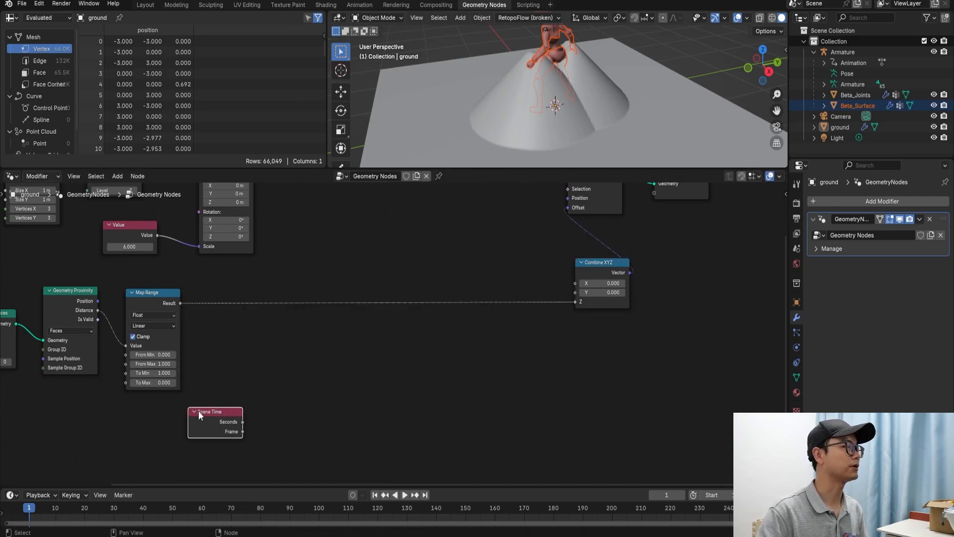
{"action": "left_click_drag", "start_coordinate": [207, 421], "coordinate": [177, 433]}
{"action": "middle_click_drag", "start_coordinate": [500, 132], "coordinate": [542, 116]}
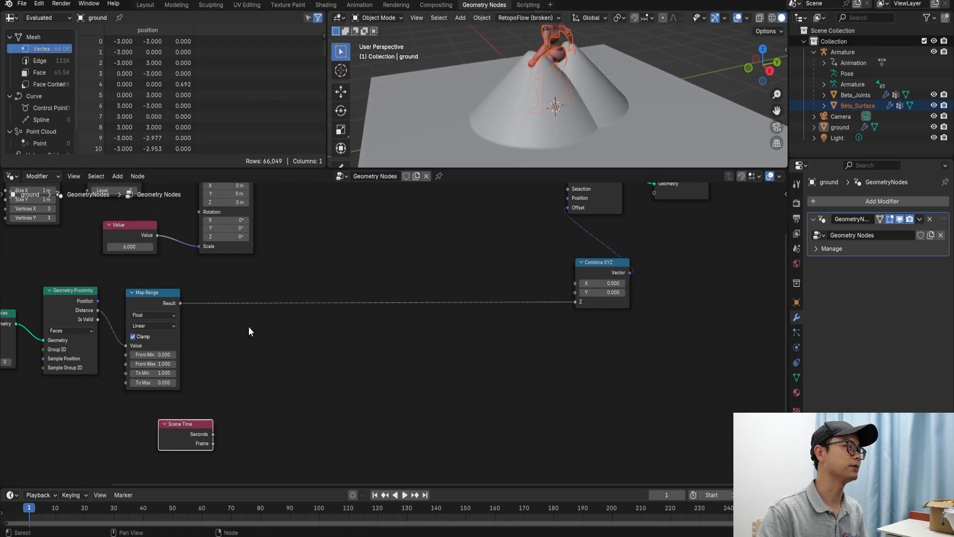
{"action": "left_click_drag", "start_coordinate": [194, 433], "coordinate": [173, 433]}
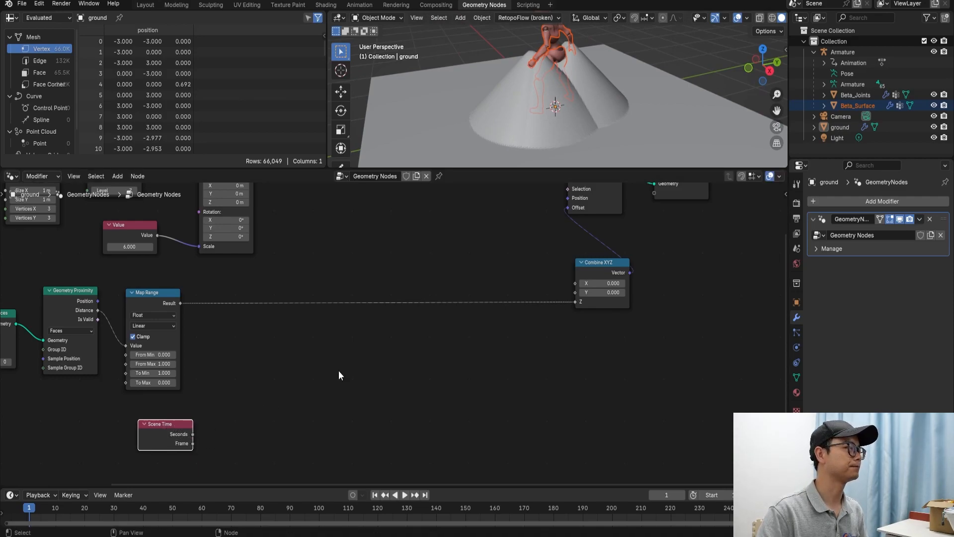
Add a Math node set to Add between Map Range and Combine XYZ, below their link, and save the project.
{"action": "key", "text": "shift+a"}
{"action": "left_click", "coordinate": [323, 311]}
{"action": "type", "text": "math"}
{"action": "key", "text": "Return"}
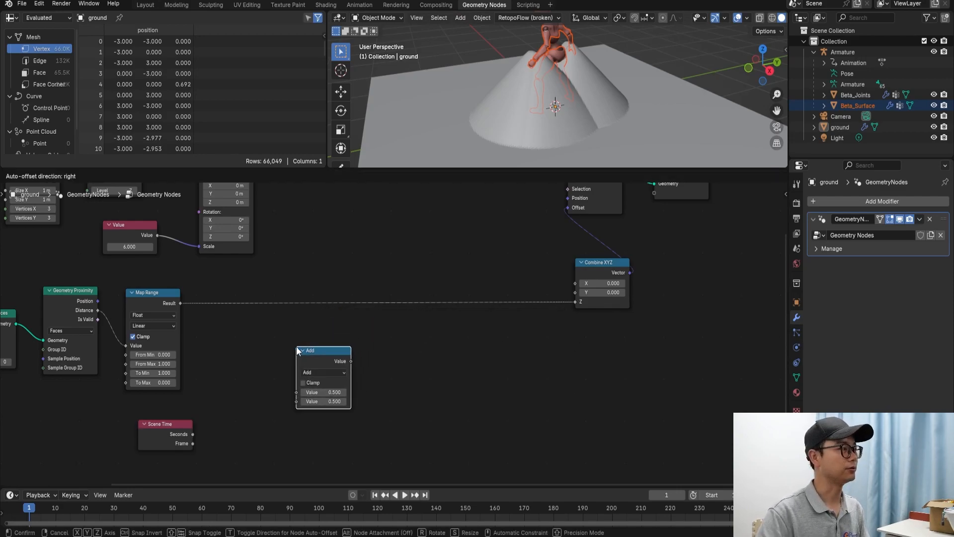
{"action": "left_click", "coordinate": [297, 350]}
{"action": "left_click_drag", "start_coordinate": [308, 354], "coordinate": [275, 360]}
{"action": "key", "text": "ctrl+s"}
{"action": "mouse_move", "coordinate": [549, 90]}
{"action": "middle_mouse_down"}
{"action": "mouse_move", "coordinate": [577, 91]}
{"action": "mouse_move", "coordinate": [545, 89]}
{"action": "middle_mouse_up"}
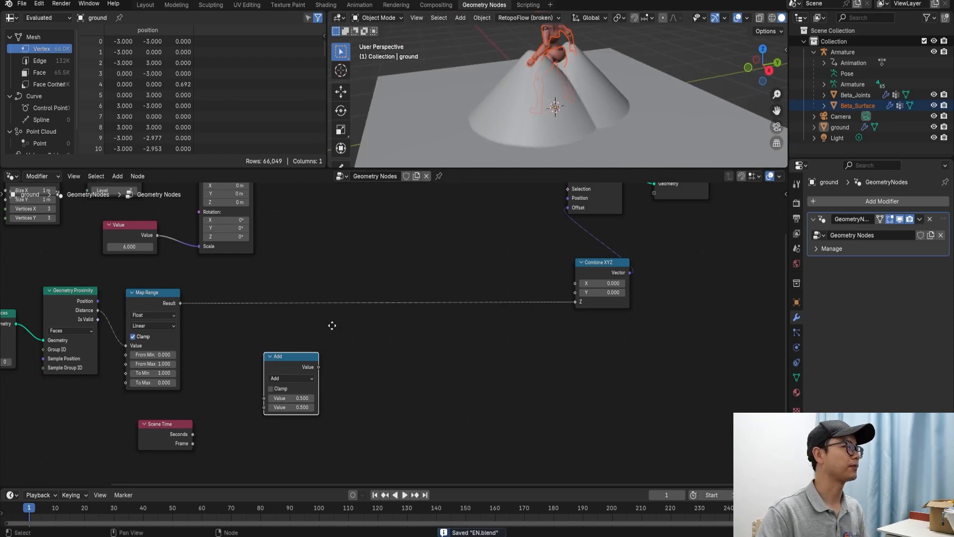
Handwrite the annotation "sin" with its range of -1 to 1 in the node editor using the Annotate tool.
{"action": "key", "text": "t"}
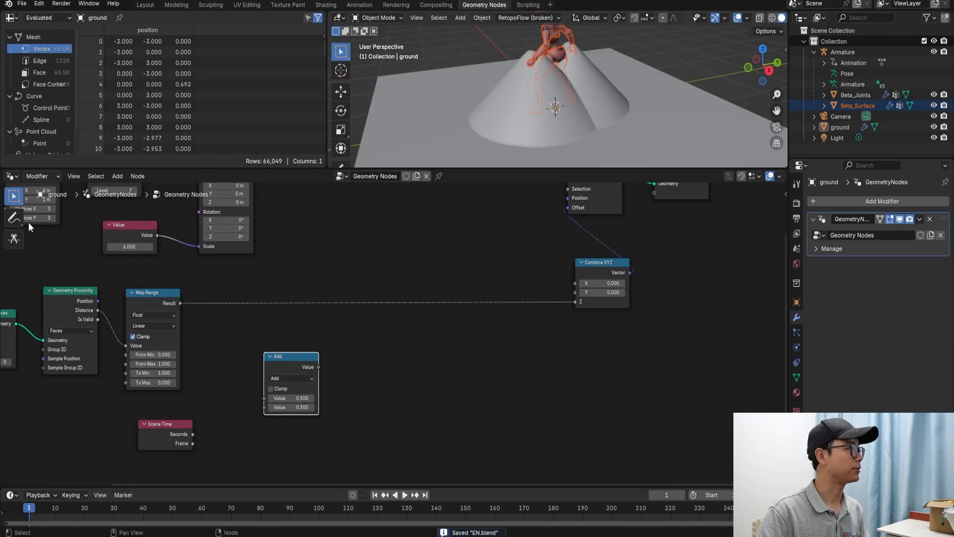
{"action": "left_click", "coordinate": [22, 219]}
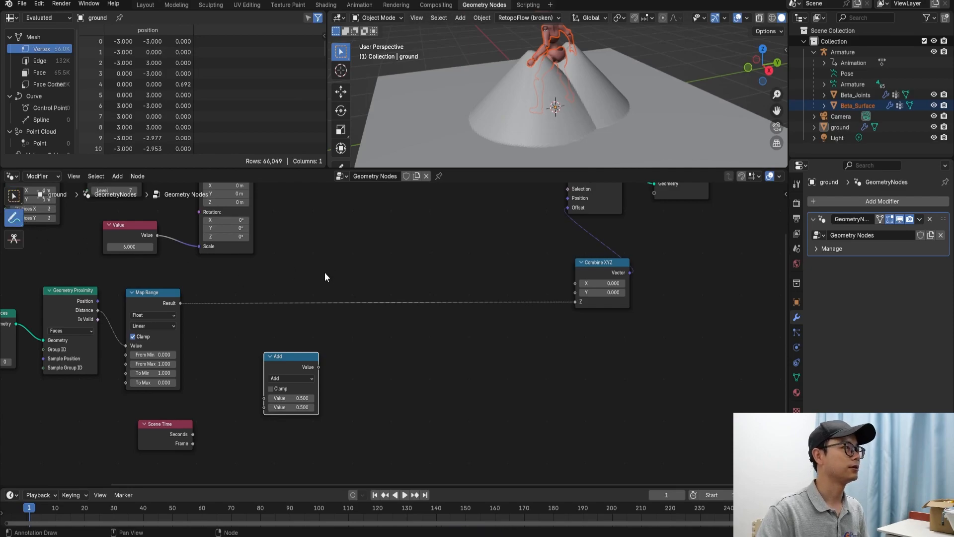
{"action": "mouse_move", "coordinate": [348, 271]}
{"action": "left_mouse_down"}
{"action": "mouse_move", "coordinate": [297, 308]}
{"action": "mouse_move", "coordinate": [332, 302]}
{"action": "left_mouse_up"}
{"action": "mouse_move", "coordinate": [337, 277]}
{"action": "left_mouse_down"}
{"action": "mouse_move", "coordinate": [366, 297]}
{"action": "mouse_move", "coordinate": [361, 316]}
{"action": "left_mouse_up"}
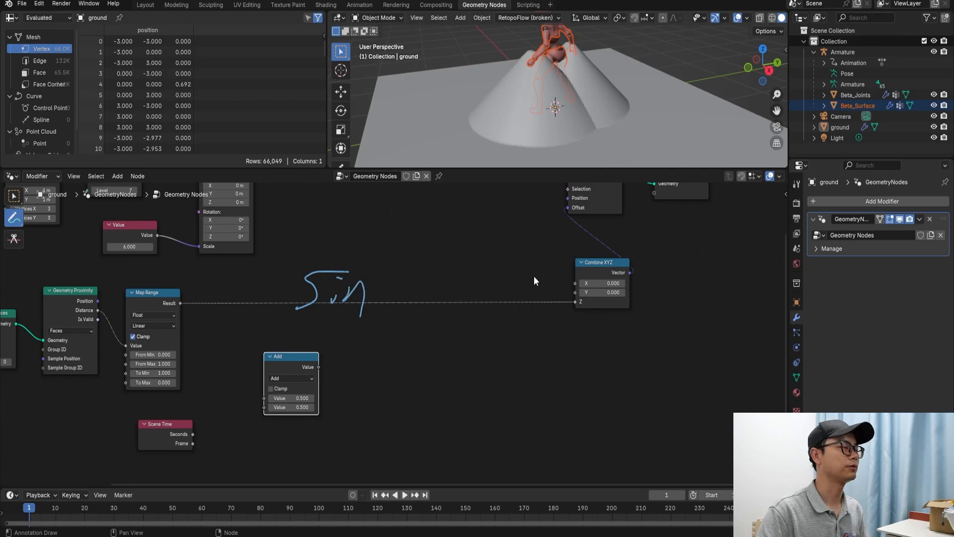
{"action": "left_click_drag", "start_coordinate": [571, 222], "coordinate": [596, 246]}
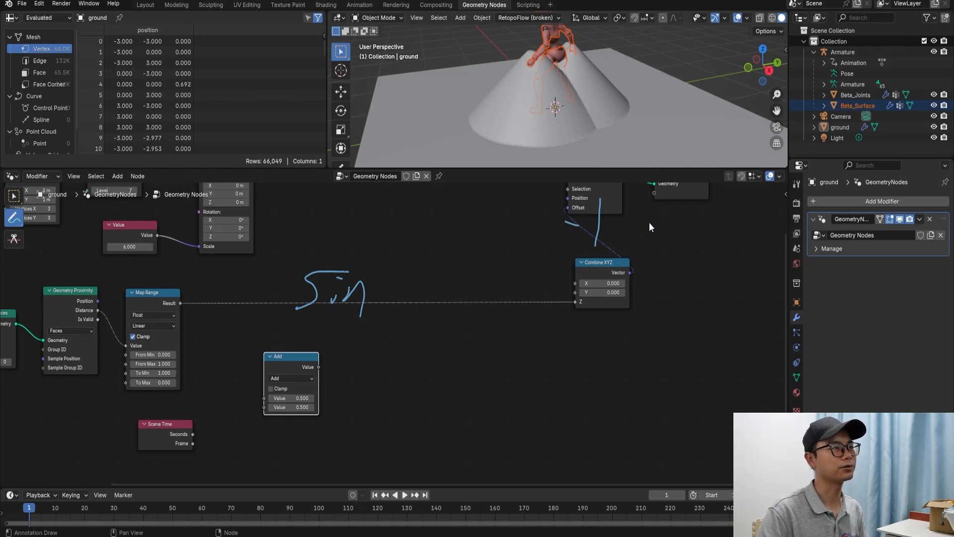
{"action": "mouse_move", "coordinate": [672, 204]}
{"action": "left_mouse_down"}
{"action": "mouse_move", "coordinate": [671, 250]}
{"action": "mouse_move", "coordinate": [645, 245]}
{"action": "mouse_move", "coordinate": [653, 234]}
{"action": "left_mouse_up"}
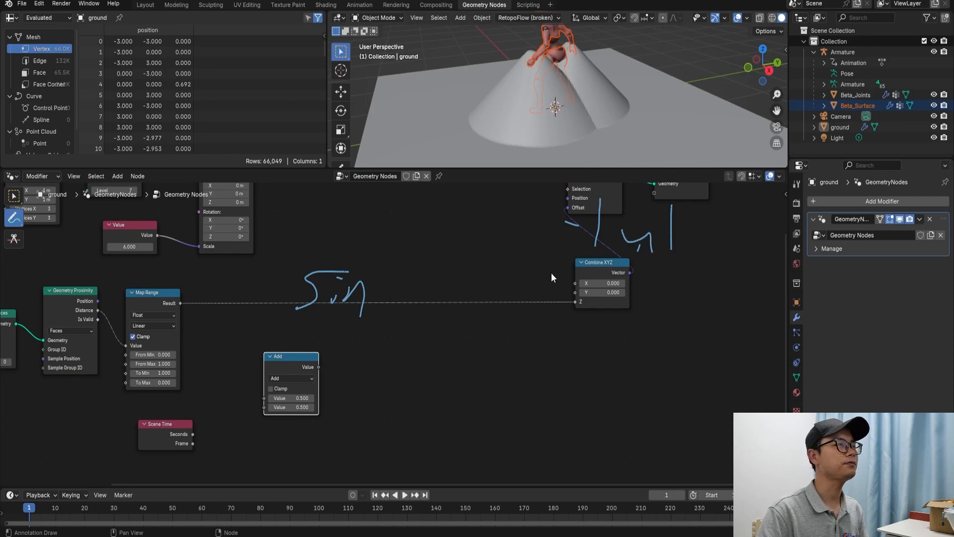
Extend the handwritten annotation to the formula C × sin(a × n + b).
{"action": "mouse_move", "coordinate": [386, 281]}
{"action": "left_mouse_down"}
{"action": "mouse_move", "coordinate": [368, 308]}
{"action": "mouse_move", "coordinate": [387, 332]}
{"action": "left_mouse_up"}
{"action": "mouse_move", "coordinate": [426, 293]}
{"action": "left_mouse_down"}
{"action": "mouse_move", "coordinate": [397, 305]}
{"action": "mouse_move", "coordinate": [429, 294]}
{"action": "mouse_move", "coordinate": [428, 319]}
{"action": "mouse_move", "coordinate": [460, 325]}
{"action": "left_mouse_up"}
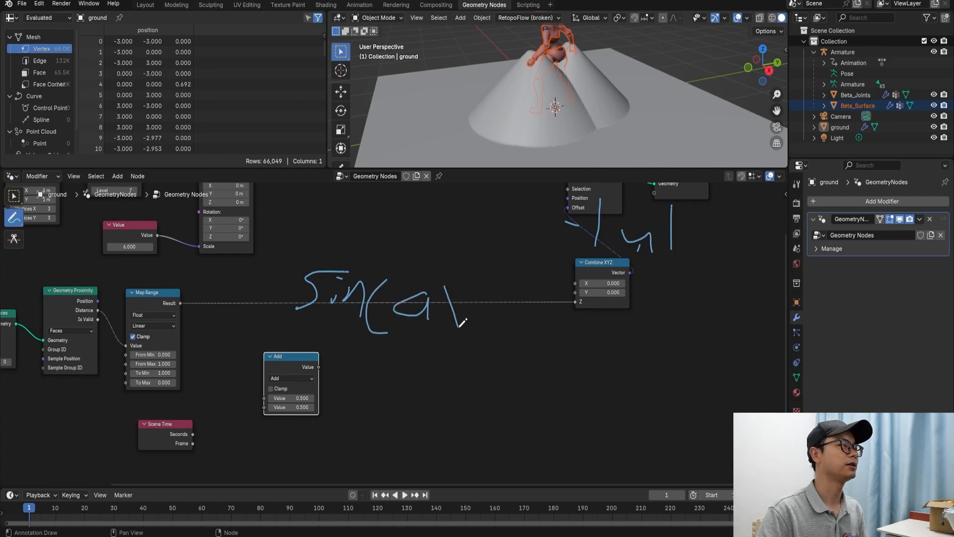
{"action": "left_click_drag", "start_coordinate": [472, 284], "coordinate": [430, 323]}
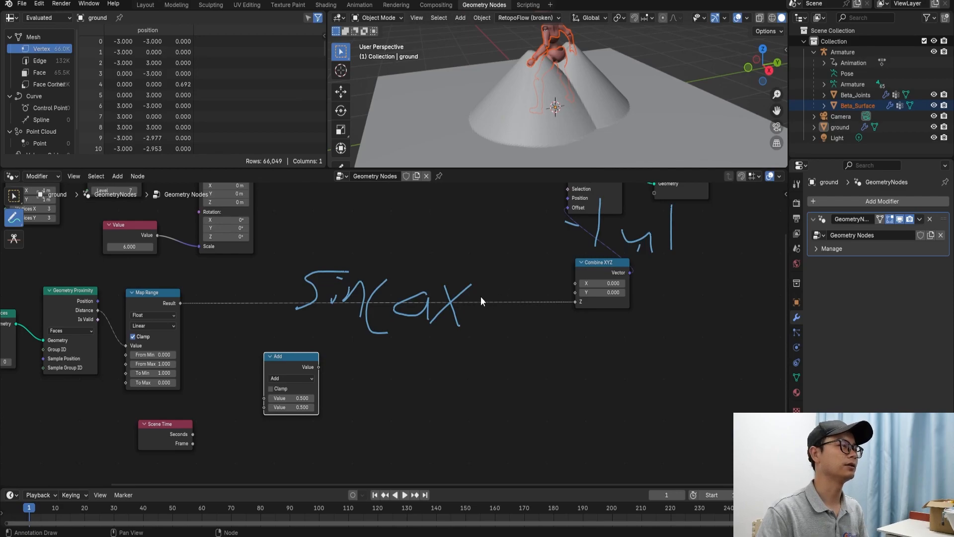
{"action": "mouse_move", "coordinate": [485, 287]}
{"action": "left_mouse_down"}
{"action": "mouse_move", "coordinate": [480, 324]}
{"action": "mouse_move", "coordinate": [580, 308]}
{"action": "mouse_move", "coordinate": [555, 310]}
{"action": "mouse_move", "coordinate": [550, 341]}
{"action": "left_mouse_up"}
{"action": "mouse_move", "coordinate": [603, 292]}
{"action": "left_mouse_down"}
{"action": "mouse_move", "coordinate": [613, 282]}
{"action": "mouse_move", "coordinate": [661, 328]}
{"action": "mouse_move", "coordinate": [620, 336]}
{"action": "left_mouse_up"}
{"action": "left_click_drag", "start_coordinate": [689, 293], "coordinate": [646, 351]}
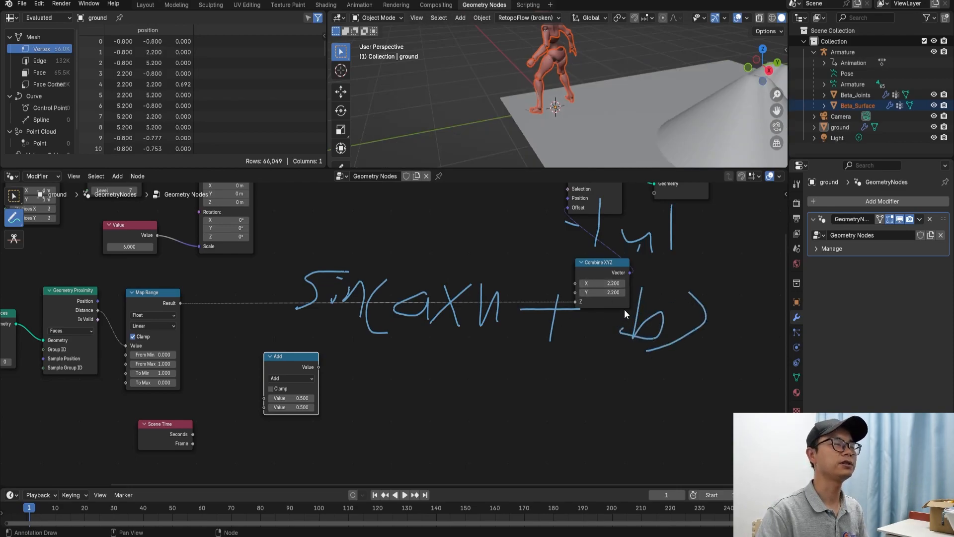
{"action": "mouse_move", "coordinate": [282, 266]}
{"action": "left_mouse_down"}
{"action": "mouse_move", "coordinate": [298, 293]}
{"action": "mouse_move", "coordinate": [278, 286]}
{"action": "mouse_move", "coordinate": [261, 302]}
{"action": "left_mouse_up"}
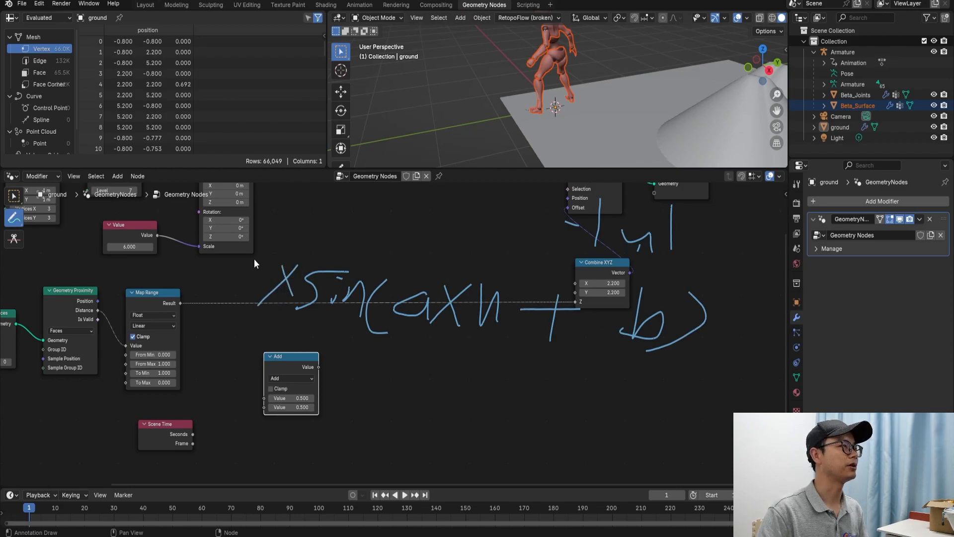
{"action": "mouse_move", "coordinate": [257, 261]}
{"action": "left_mouse_down"}
{"action": "mouse_move", "coordinate": [205, 285]}
{"action": "mouse_move", "coordinate": [249, 297]}
{"action": "left_mouse_up"}
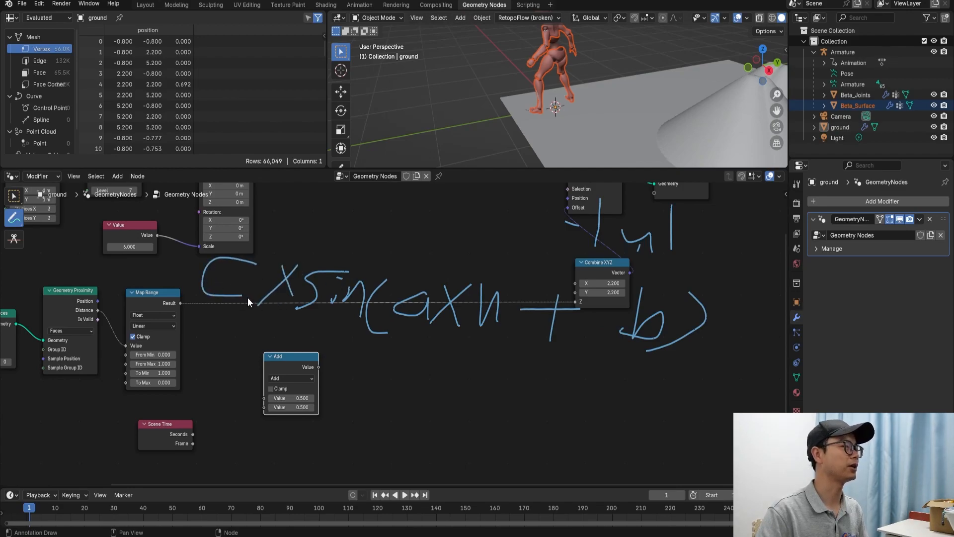
Erase all handwritten annotations from the node editor and return to the Select Box tool.
{"action": "scroll", "coordinate": [282, 317], "scroll_direction": "down", "scroll_amount": 1}
{"action": "middle_click_drag", "start_coordinate": [282, 317], "coordinate": [255, 327]}
{"action": "scroll", "coordinate": [256, 327], "scroll_direction": "up", "scroll_amount": 1}
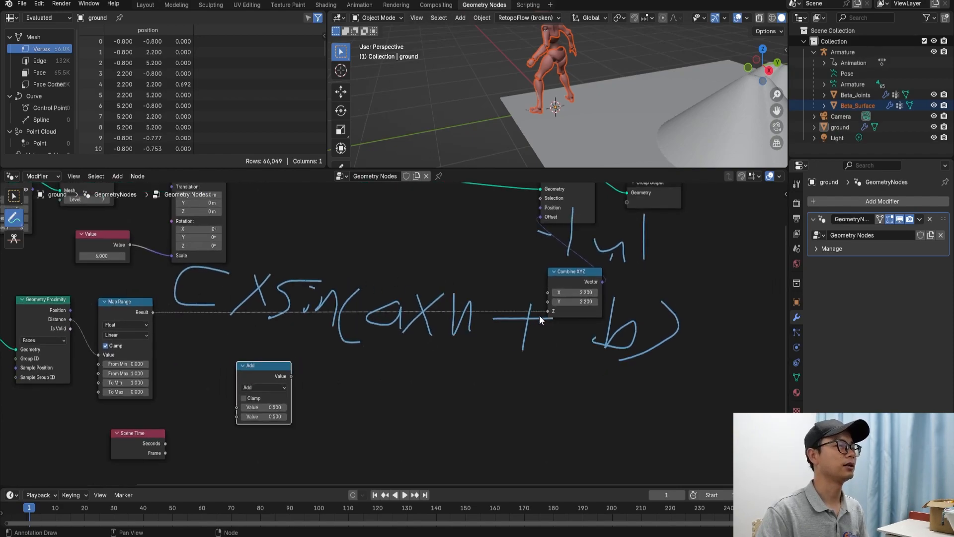
{"action": "middle_click_drag", "start_coordinate": [539, 315], "coordinate": [546, 318]}
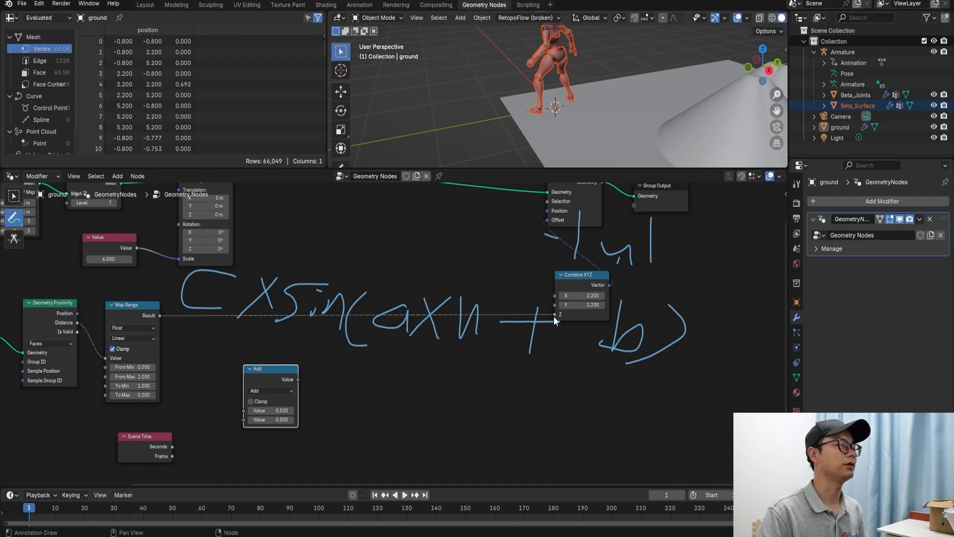
{"action": "left_click_drag", "start_coordinate": [18, 226], "coordinate": [55, 291]}
{"action": "mouse_move", "coordinate": [187, 278]}
{"action": "left_mouse_down"}
{"action": "mouse_move", "coordinate": [266, 267]}
{"action": "mouse_move", "coordinate": [351, 304]}
{"action": "mouse_move", "coordinate": [621, 313]}
{"action": "mouse_move", "coordinate": [621, 303]}
{"action": "mouse_move", "coordinate": [639, 334]}
{"action": "mouse_move", "coordinate": [605, 251]}
{"action": "mouse_move", "coordinate": [639, 217]}
{"action": "mouse_move", "coordinate": [625, 267]}
{"action": "mouse_move", "coordinate": [587, 329]}
{"action": "mouse_move", "coordinate": [383, 323]}
{"action": "mouse_move", "coordinate": [401, 315]}
{"action": "mouse_move", "coordinate": [416, 335]}
{"action": "left_mouse_up"}
{"action": "middle_click_drag", "start_coordinate": [417, 336], "coordinate": [423, 316]}
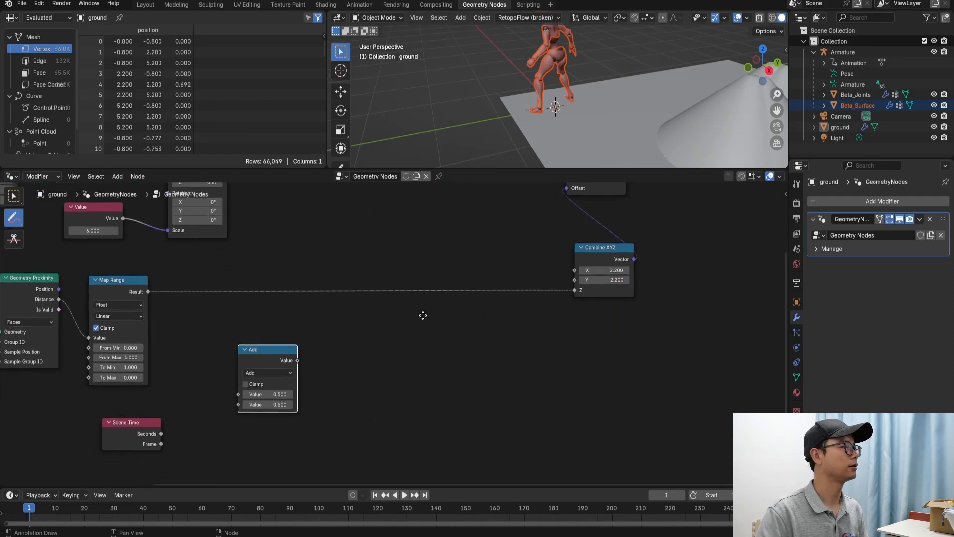
{"action": "left_click", "coordinate": [15, 197]}
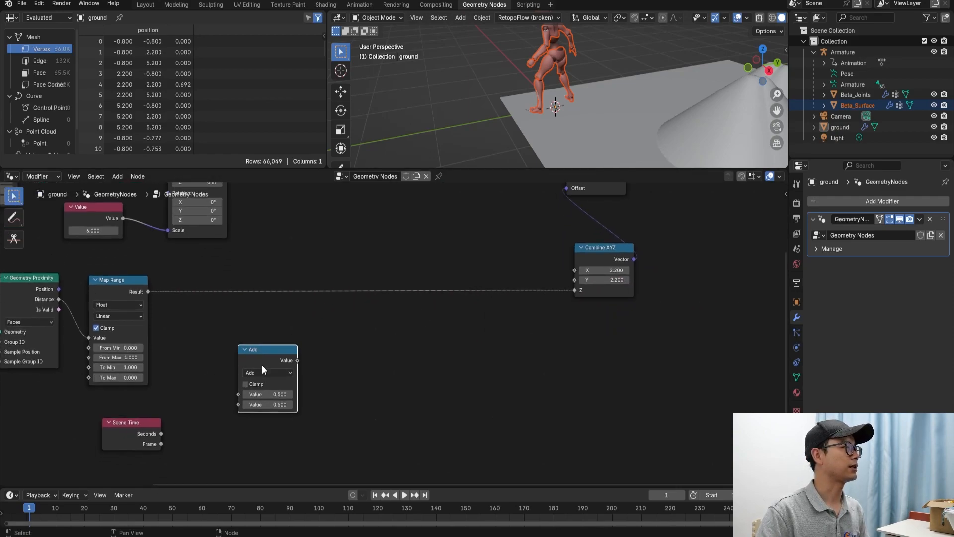
Connect Map Range's Result and Scene Time's Seconds to the two Value inputs of the Add node, tidying the node positions.
{"action": "mouse_move", "coordinate": [137, 435]}
{"action": "left_mouse_down"}
{"action": "mouse_move", "coordinate": [122, 441]}
{"action": "mouse_move", "coordinate": [127, 434]}
{"action": "left_mouse_up"}
{"action": "left_click", "coordinate": [116, 291]}
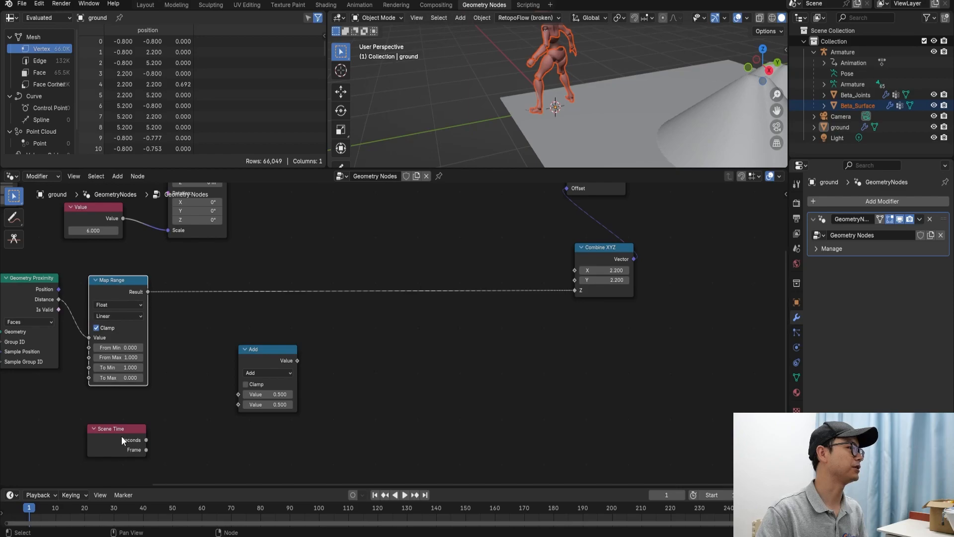
{"action": "left_click_drag", "start_coordinate": [248, 352], "coordinate": [239, 351]}
{"action": "left_click_drag", "start_coordinate": [147, 292], "coordinate": [227, 393]}
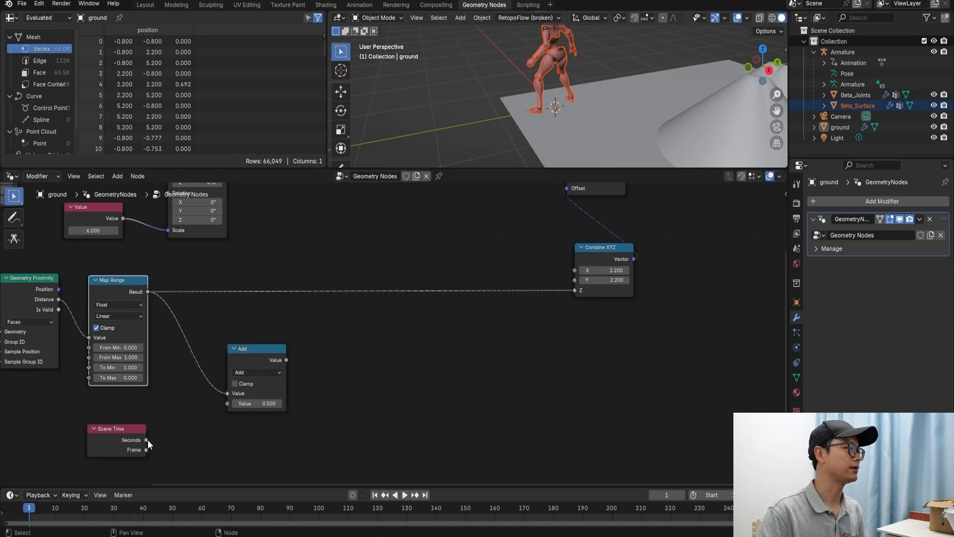
{"action": "left_click_drag", "start_coordinate": [146, 440], "coordinate": [228, 403]}
{"action": "left_click_drag", "start_coordinate": [249, 354], "coordinate": [235, 351]}
Add a Multiply math node after the Add node, fed by its Value output.
{"action": "key", "text": "shift+a"}
{"action": "type", "text": "mu"}
{"action": "key", "text": "Return"}
{"action": "left_click", "coordinate": [293, 354]}
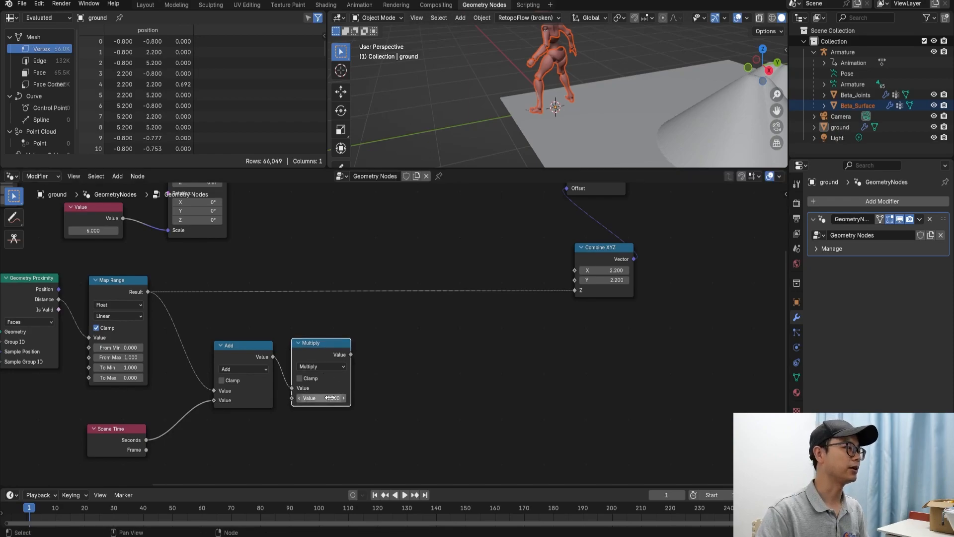
Duplicate the Multiply node, feed the copy from the original's output, and switch its operation to Add.
{"action": "key", "text": "shift+d"}
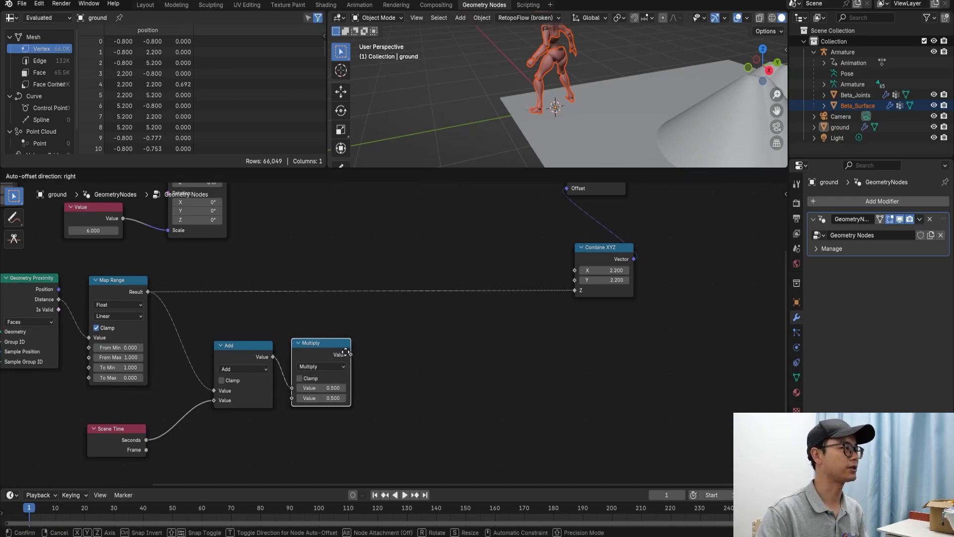
{"action": "left_click", "coordinate": [422, 356]}
{"action": "left_click_drag", "start_coordinate": [351, 354], "coordinate": [369, 388]}
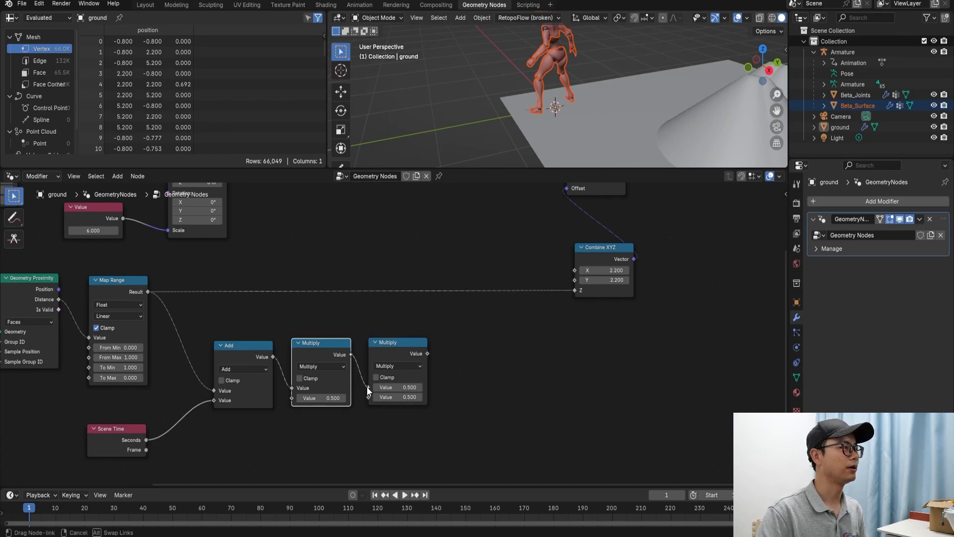
{"action": "left_click", "coordinate": [396, 366]}
{"action": "left_click", "coordinate": [400, 390]}
{"action": "left_click_drag", "start_coordinate": [395, 351], "coordinate": [398, 353]}
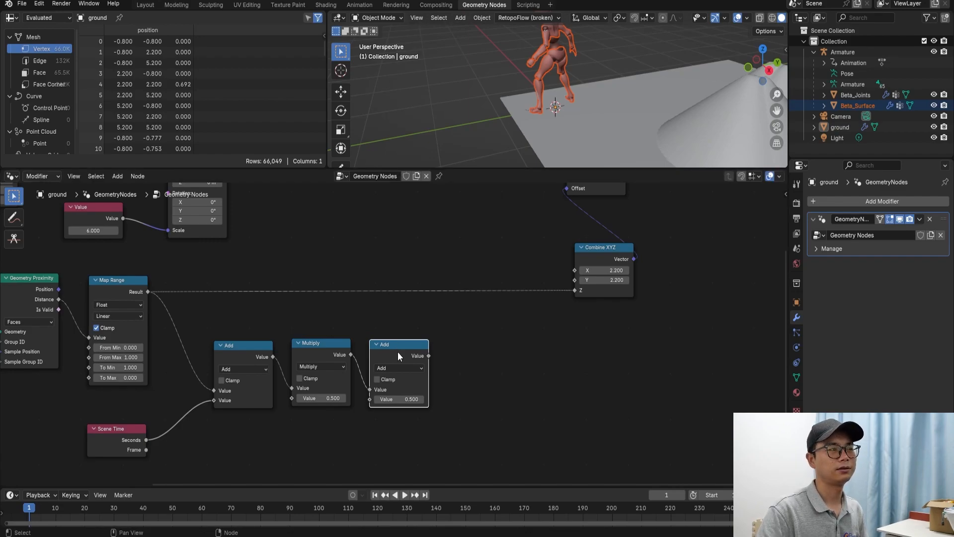
{"action": "left_click_drag", "start_coordinate": [398, 351], "coordinate": [395, 350]}
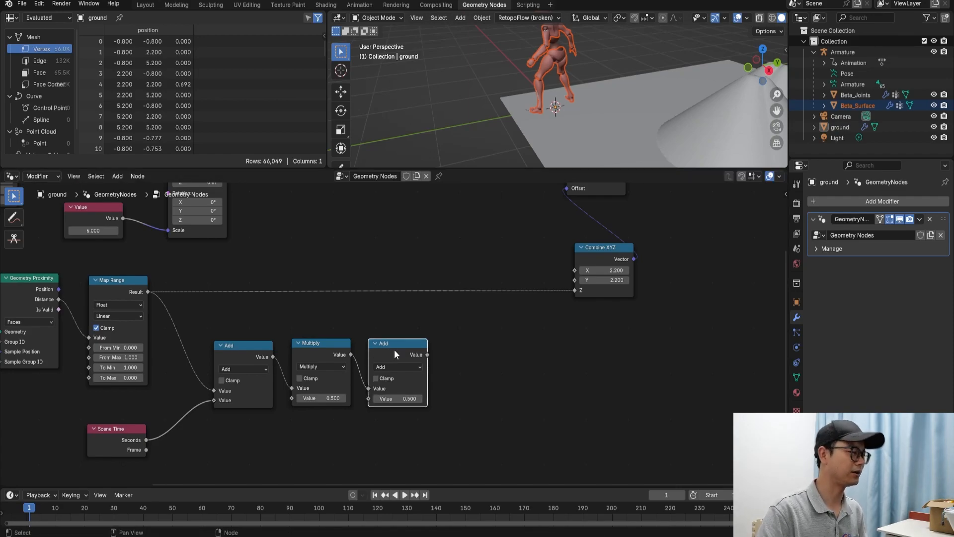
Duplicate the second Add node, switch the copy to Sine, and connect the Add output to its Value input.
{"action": "key", "text": "shift+d"}
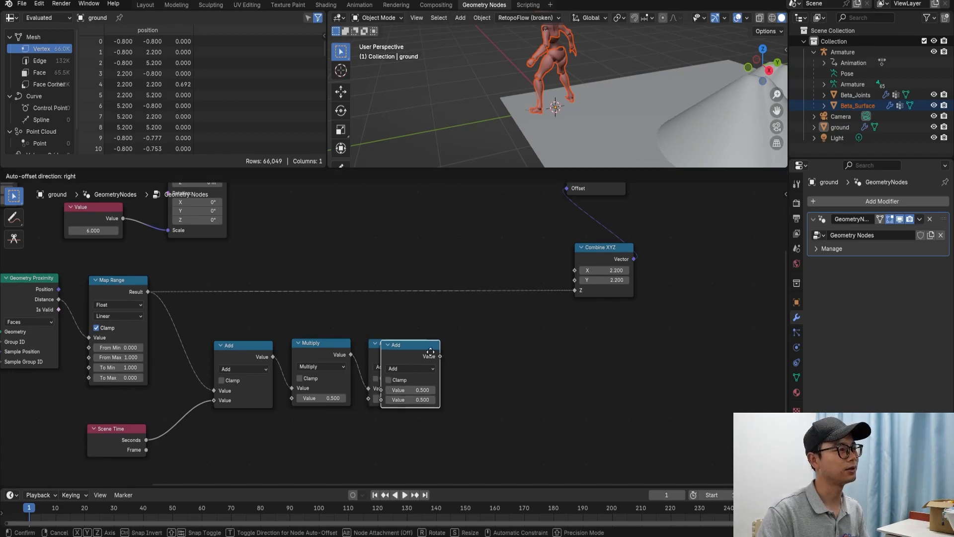
{"action": "left_click", "coordinate": [480, 350]}
{"action": "left_click", "coordinate": [475, 366]}
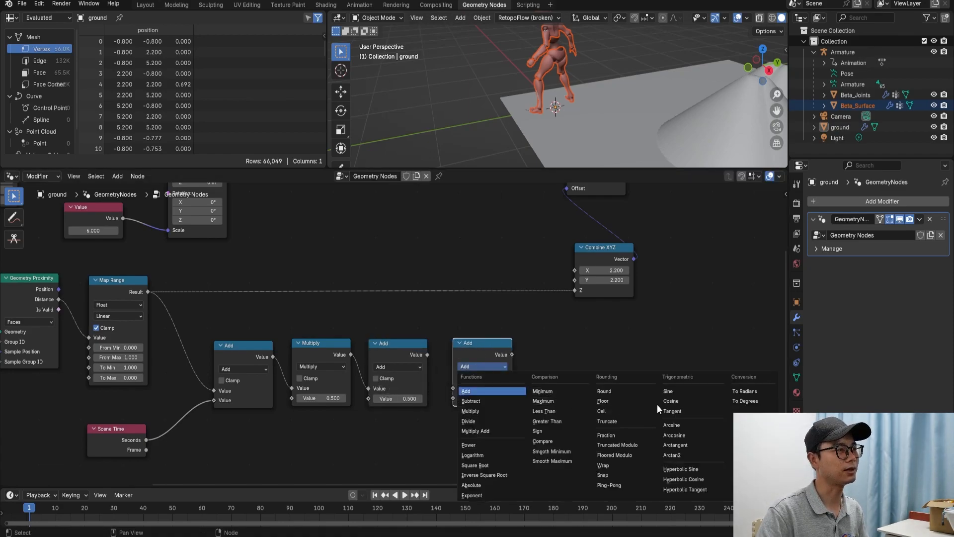
{"action": "left_click", "coordinate": [674, 393]}
{"action": "left_click_drag", "start_coordinate": [429, 354], "coordinate": [450, 385]}
{"action": "left_click_drag", "start_coordinate": [479, 353], "coordinate": [512, 357]}
Duplicate the Multiply node after Sine, feed it the Sine output, and connect its result to Combine XYZ's Z input.
{"action": "left_click", "coordinate": [334, 356]}
{"action": "left_click", "coordinate": [320, 354]}
{"action": "key", "text": "shift+d"}
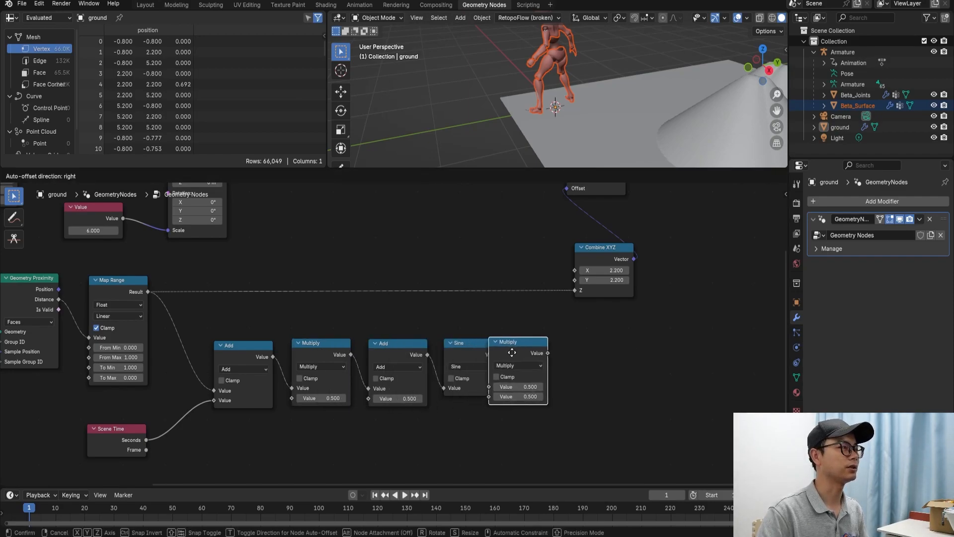
{"action": "left_click", "coordinate": [532, 354]}
{"action": "left_click_drag", "start_coordinate": [503, 354], "coordinate": [507, 385]}
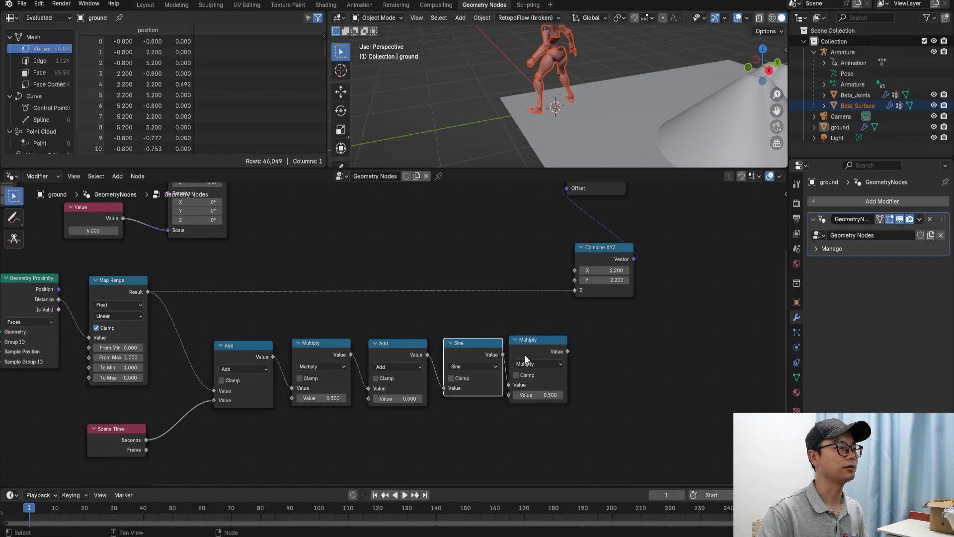
{"action": "key", "text": "g"}
{"action": "left_click", "coordinate": [533, 365]}
{"action": "key", "text": "g"}
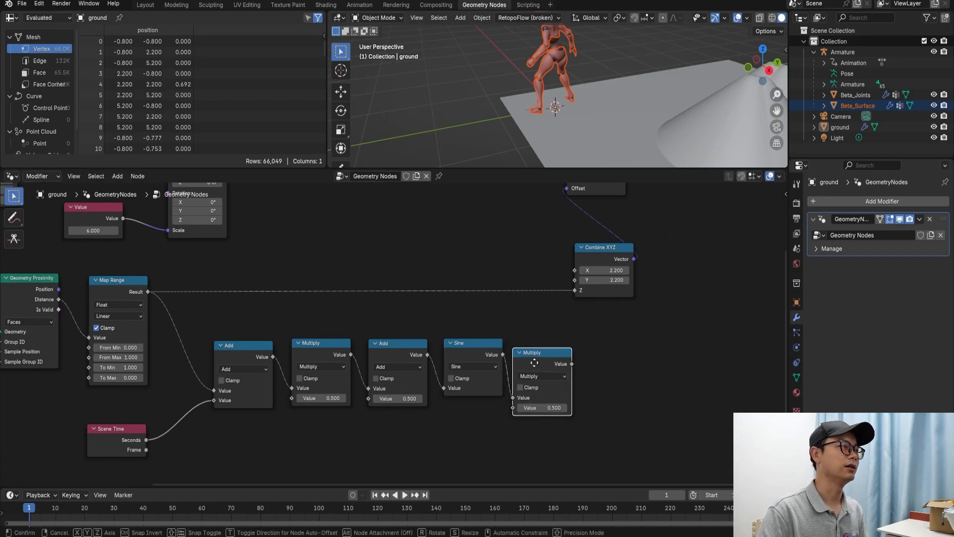
{"action": "left_click", "coordinate": [533, 356]}
{"action": "left_click_drag", "start_coordinate": [569, 357], "coordinate": [574, 290]}
Play the animation to preview the ground's sine displacement in the viewport.
{"action": "scroll", "coordinate": [562, 106], "scroll_direction": "down", "scroll_amount": 3}
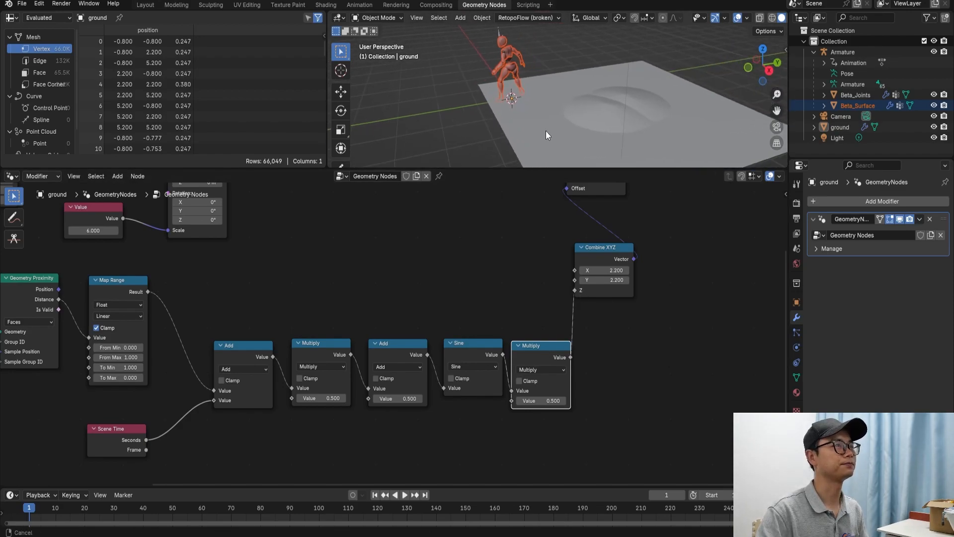
{"action": "scroll", "coordinate": [279, 356], "scroll_direction": "down", "scroll_amount": 2}
{"action": "middle_click_drag", "start_coordinate": [227, 383], "coordinate": [283, 390]}
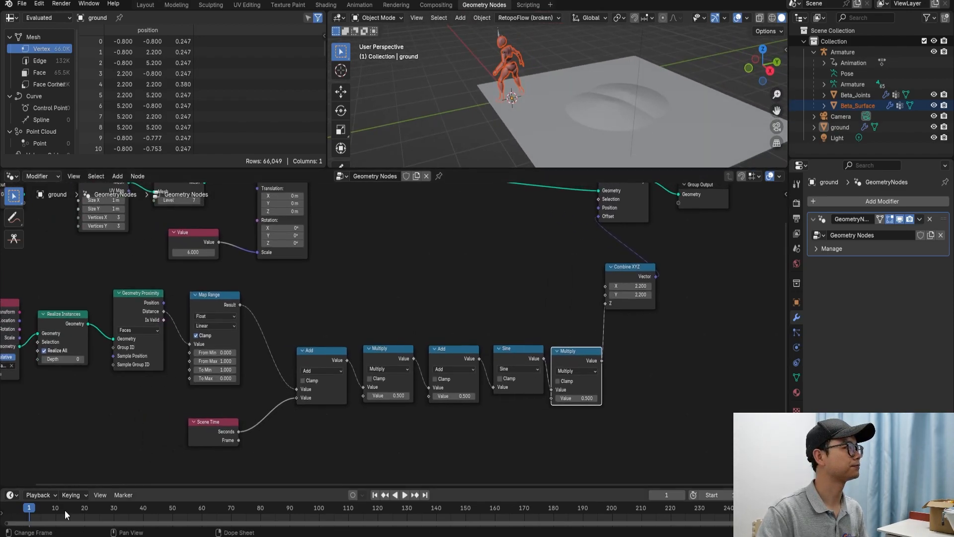
{"action": "key", "text": "space"}
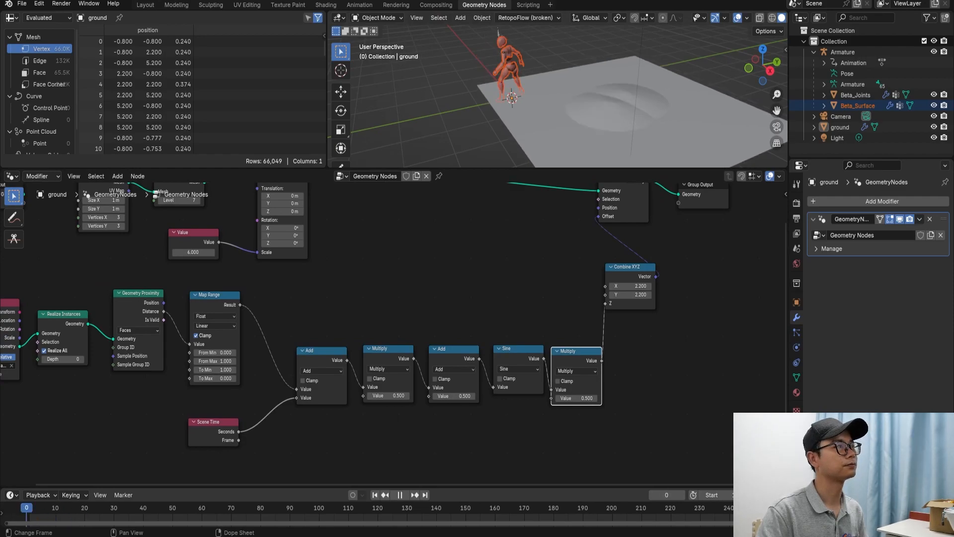
Rewind the timeline to its start, play the animation briefly, and save the file.
{"action": "left_click_drag", "start_coordinate": [278, 501], "coordinate": [29, 502]}
{"action": "key", "text": "space"}
{"action": "middle_click_drag", "start_coordinate": [159, 425], "coordinate": [176, 441]}
{"action": "scroll", "coordinate": [204, 426], "scroll_direction": "down", "scroll_amount": 1}
{"action": "scroll", "coordinate": [177, 441], "scroll_direction": "up", "scroll_amount": 1}
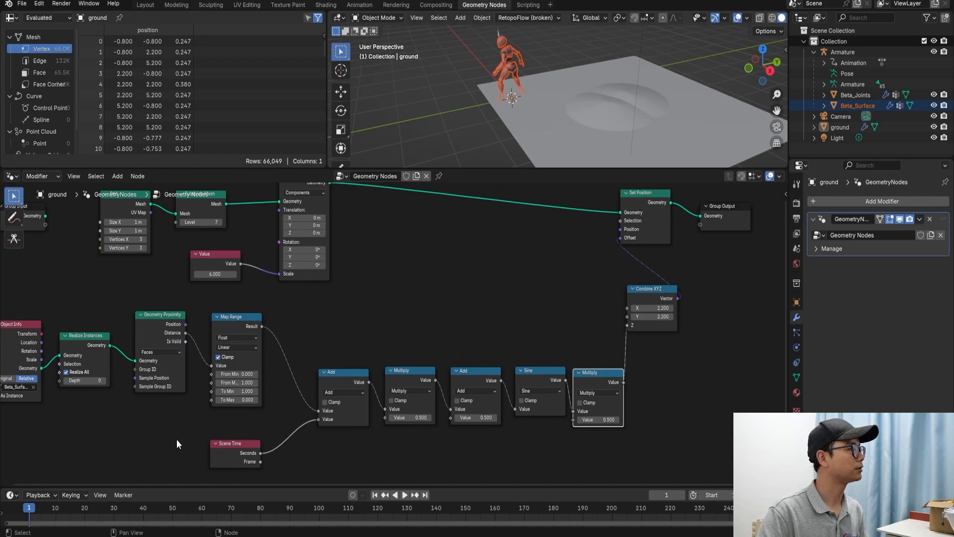
{"action": "middle_click_drag", "start_coordinate": [177, 440], "coordinate": [137, 418]}
{"action": "key", "text": "space"}
{"action": "key", "text": "space"}
{"action": "key", "text": "ctrl+s"}
Set the first Multiply node's value to 18.6 and the second Add node's value to 0.
{"action": "scroll", "coordinate": [255, 442], "scroll_direction": "up", "scroll_amount": 1}
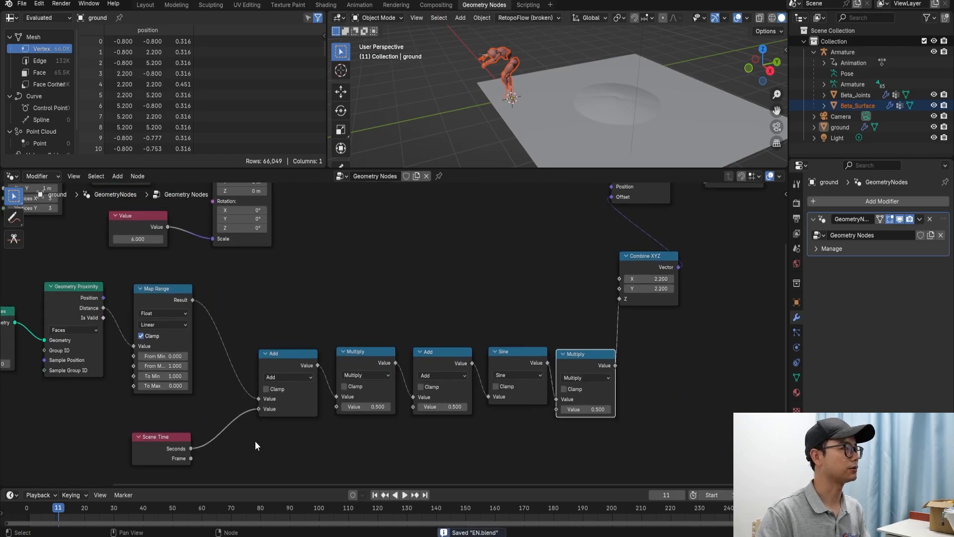
{"action": "middle_click_drag", "start_coordinate": [229, 449], "coordinate": [210, 435]}
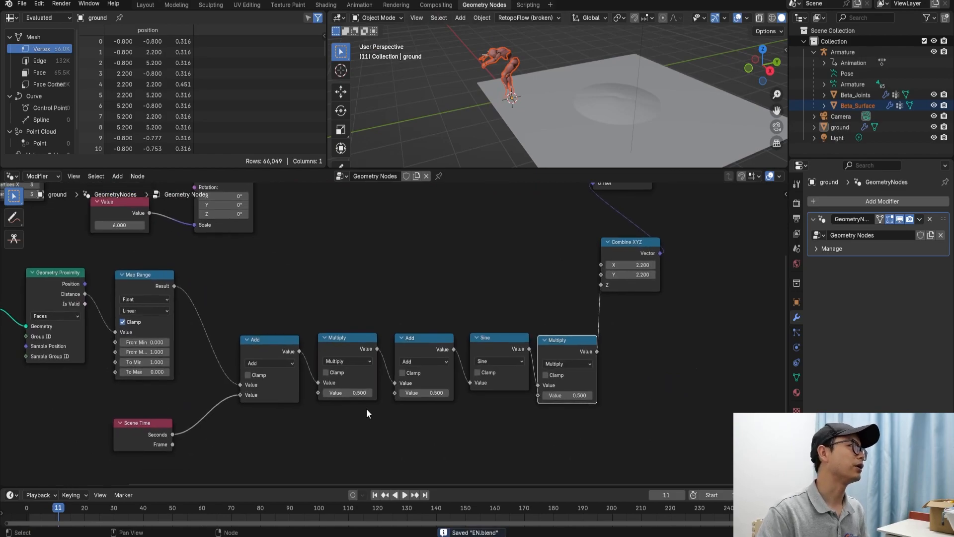
{"action": "scroll", "coordinate": [342, 390], "scroll_direction": "up", "scroll_amount": 1}
{"action": "left_click_drag", "start_coordinate": [343, 396], "coordinate": [597, 396]}
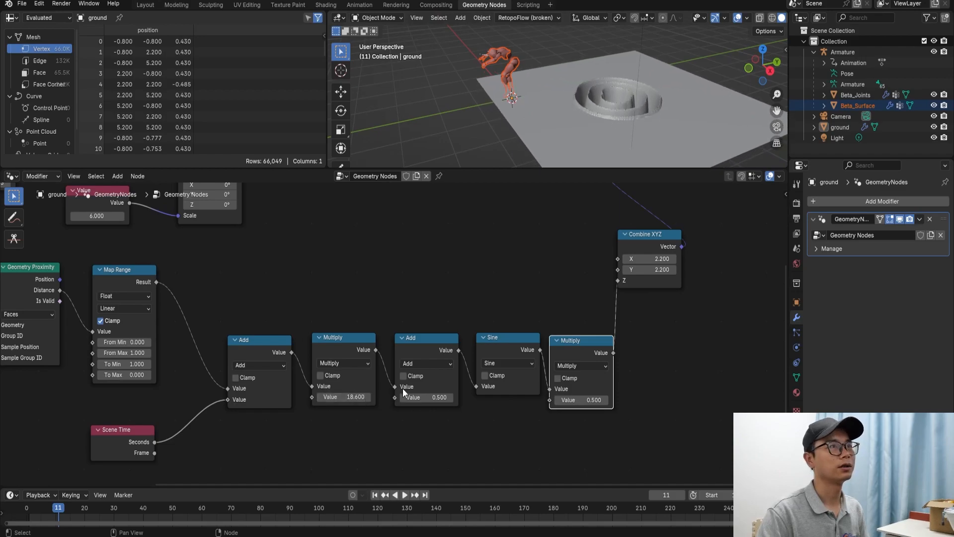
{"action": "left_click_drag", "start_coordinate": [426, 397], "coordinate": [921, 397]}
{"action": "left_click_drag", "start_coordinate": [436, 397], "coordinate": [435, 397]}
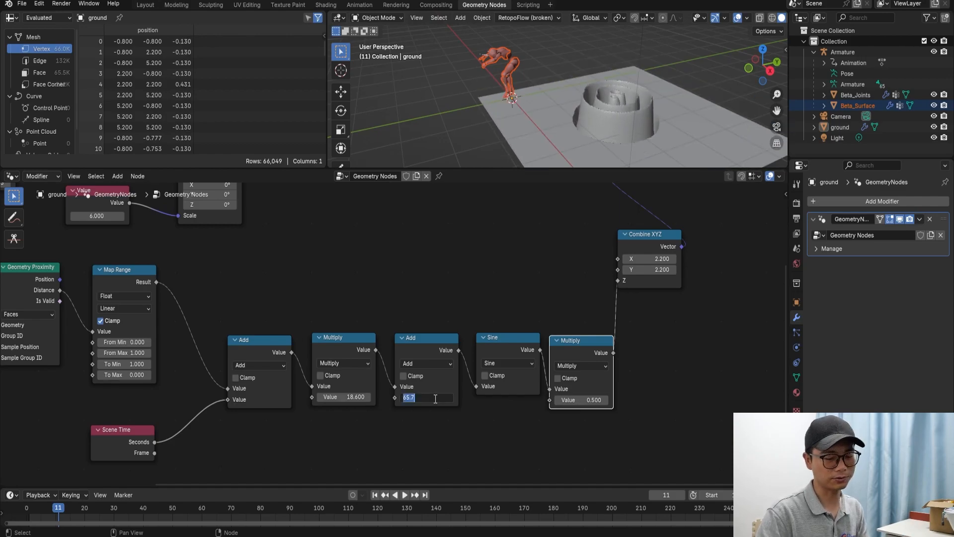
{"action": "key", "text": "Return"}
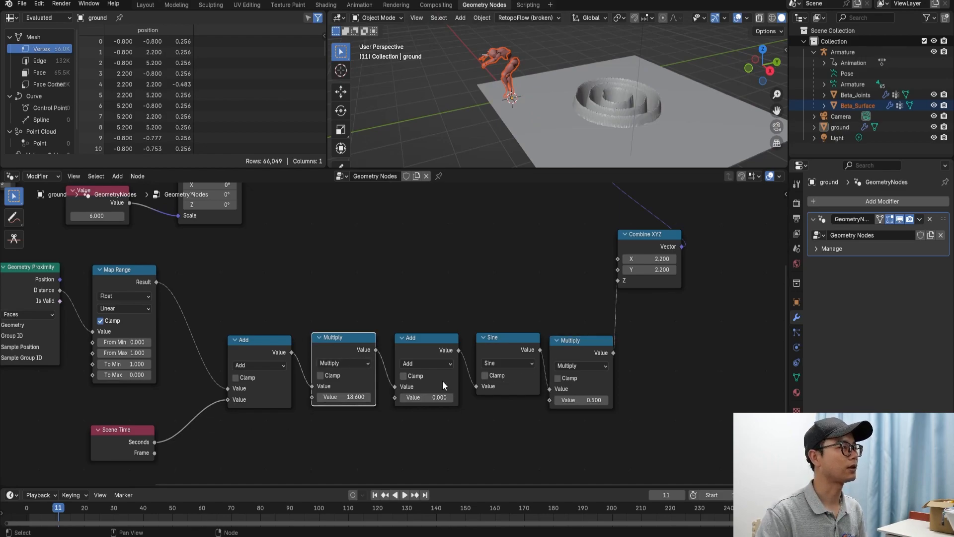
Lower the value of the Multiply node after Sine to 0.1 to flatten the waves.
{"action": "left_click", "coordinate": [591, 406]}
{"action": "type", "text": ".2"}
{"action": "key", "text": "Return"}
{"action": "left_click", "coordinate": [606, 402]}
{"action": "type", "text": "."}
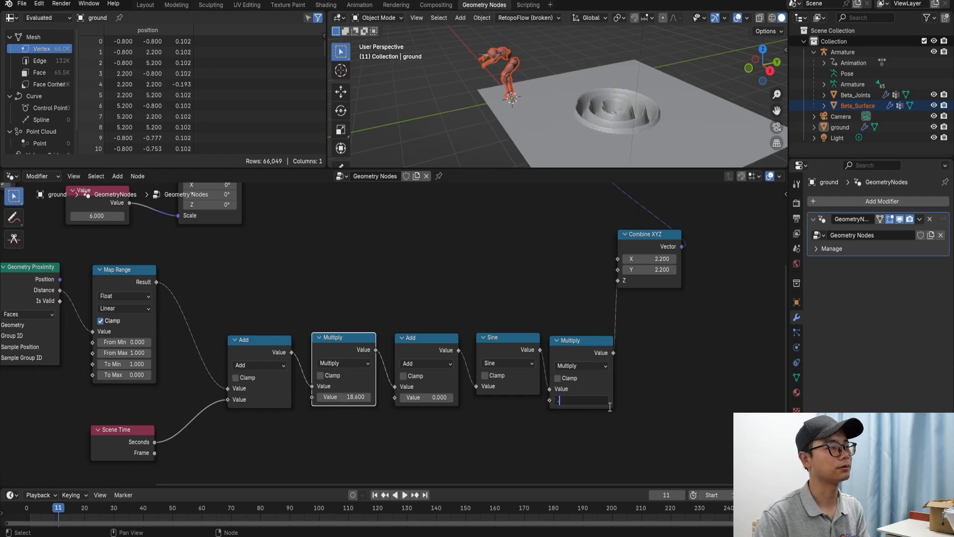
{"action": "type", "text": "1"}
{"action": "key", "text": "Return"}
{"action": "scroll", "coordinate": [618, 133], "scroll_direction": "up", "scroll_amount": 3}
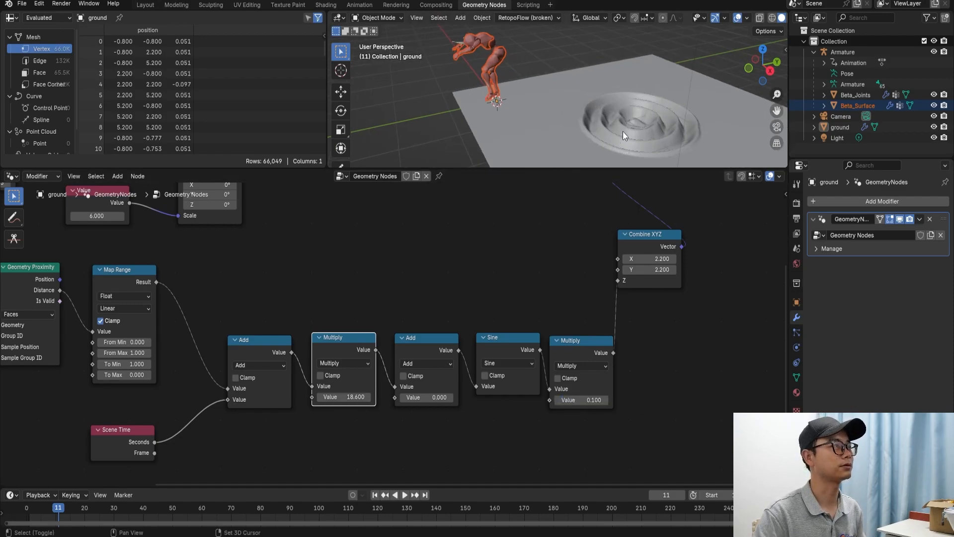
Set both X and Y of the Combine XYZ node to 0.
{"action": "left_click", "coordinate": [666, 264]}
{"action": "scroll", "coordinate": [649, 245], "scroll_direction": "down", "scroll_amount": 1}
{"action": "middle_click_drag", "start_coordinate": [649, 244], "coordinate": [625, 296]}
{"action": "left_click_drag", "start_coordinate": [600, 297], "coordinate": [598, 288]}
{"action": "scroll", "coordinate": [626, 318], "scroll_direction": "up", "scroll_amount": 1}
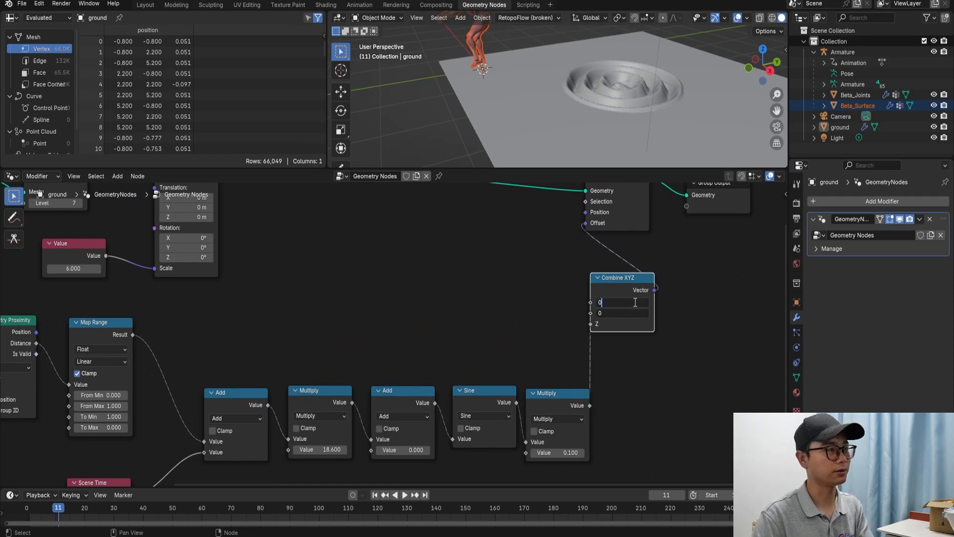
{"action": "key", "text": "Return"}
{"action": "middle_click_drag", "start_coordinate": [550, 113], "coordinate": [539, 96]}
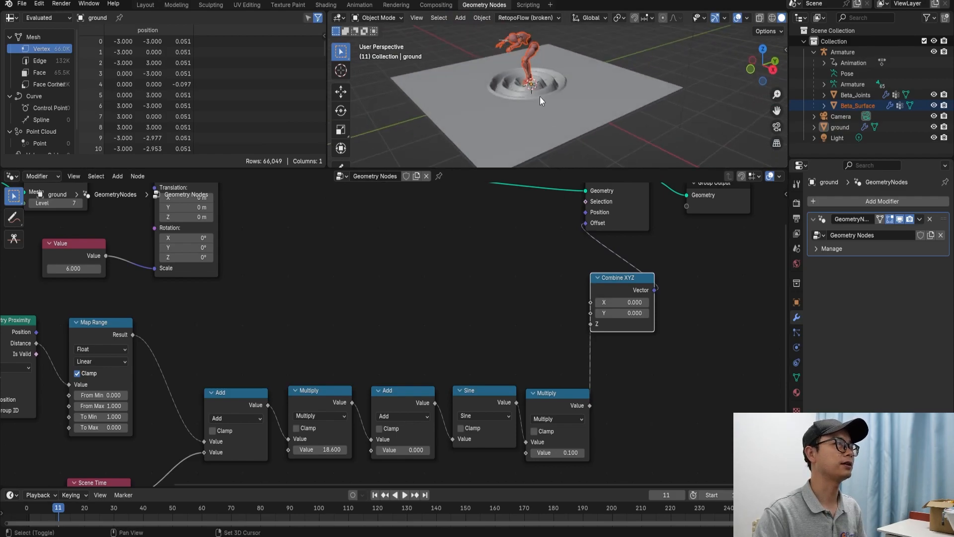
Save the file and move the Group Output node farther away from Set Position.
{"action": "middle_click_drag", "start_coordinate": [393, 409], "coordinate": [435, 384]}
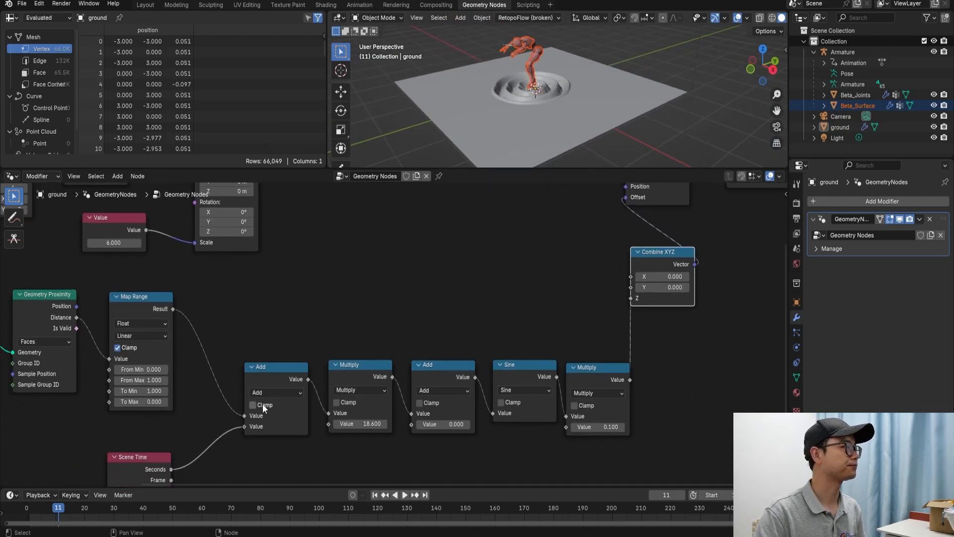
{"action": "middle_click_drag", "start_coordinate": [254, 413], "coordinate": [244, 390]}
{"action": "scroll", "coordinate": [368, 317], "scroll_direction": "down", "scroll_amount": 2}
{"action": "scroll", "coordinate": [544, 120], "scroll_direction": "up", "scroll_amount": 2}
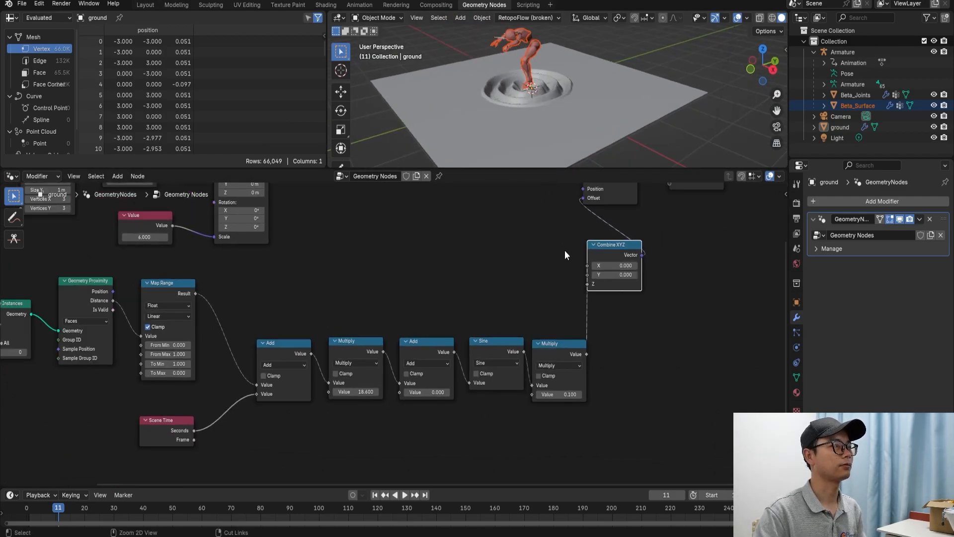
{"action": "key", "text": "ctrl+s"}
{"action": "scroll", "coordinate": [485, 326], "scroll_direction": "down", "scroll_amount": 1}
{"action": "middle_click_drag", "start_coordinate": [485, 326], "coordinate": [371, 368]}
{"action": "left_click_drag", "start_coordinate": [550, 253], "coordinate": [692, 260]}
{"action": "middle_click_drag", "start_coordinate": [405, 332], "coordinate": [552, 300]}
Play the animation to examine the ripples around the falling character, and stop it once the body has hit the ground.
{"action": "key", "text": "space"}
{"action": "scroll", "coordinate": [541, 82], "scroll_direction": "up", "scroll_amount": 2}
{"action": "middle_click_drag", "start_coordinate": [541, 82], "coordinate": [538, 106]}
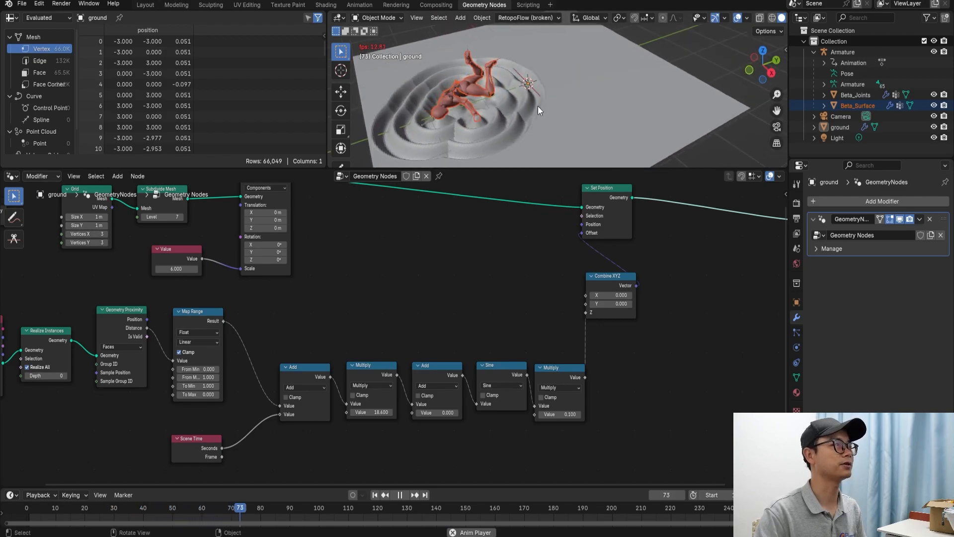
{"action": "key", "text": "space"}
Duplicate the Multiply node after Sine and insert the copy between it and Combine XYZ's Z input.
{"action": "left_click_drag", "start_coordinate": [606, 289], "coordinate": [610, 291]}
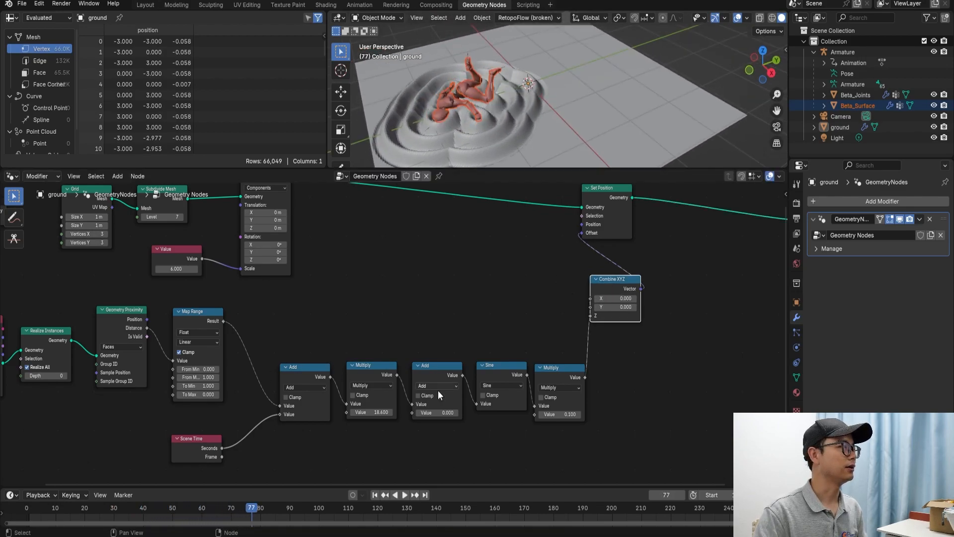
{"action": "left_click", "coordinate": [560, 377]}
{"action": "key", "text": "shift+d"}
{"action": "left_click", "coordinate": [602, 314]}
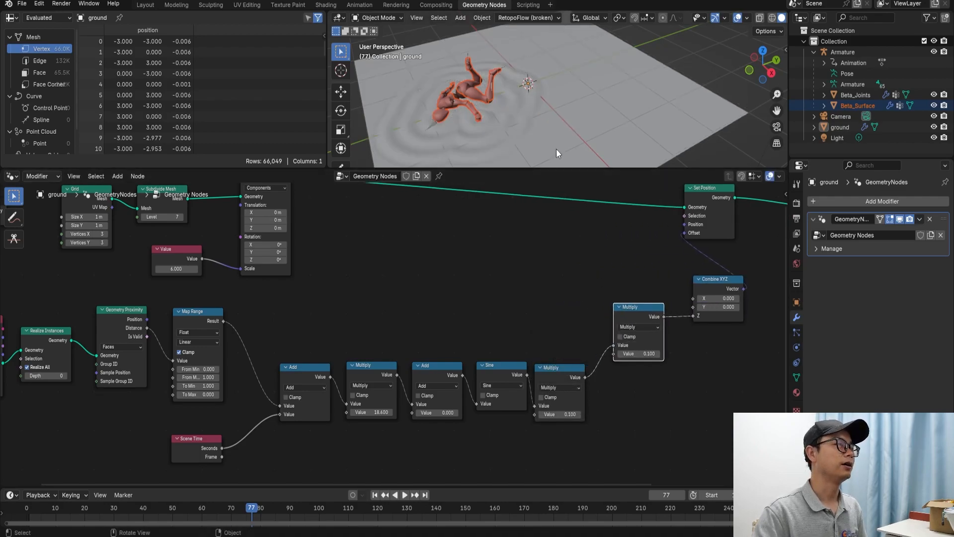
Connect Map Range's Result to the last Multiply node's second Value input during playback and save the file.
{"action": "scroll", "coordinate": [556, 149], "scroll_direction": "up", "scroll_amount": 1}
{"action": "middle_click_drag", "start_coordinate": [527, 131], "coordinate": [541, 98]}
{"action": "key", "text": "space"}
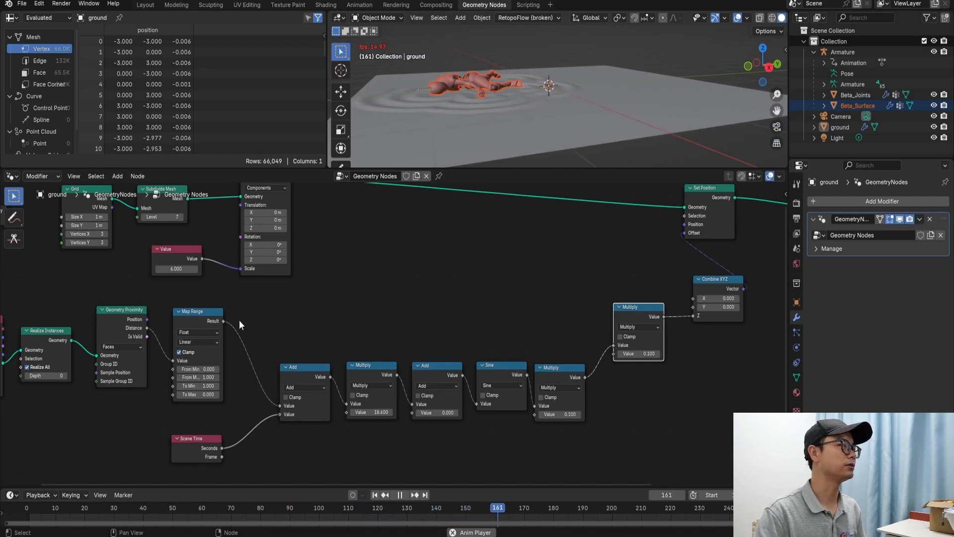
{"action": "left_click_drag", "start_coordinate": [224, 320], "coordinate": [612, 354]}
{"action": "middle_click_drag", "start_coordinate": [496, 127], "coordinate": [511, 143]}
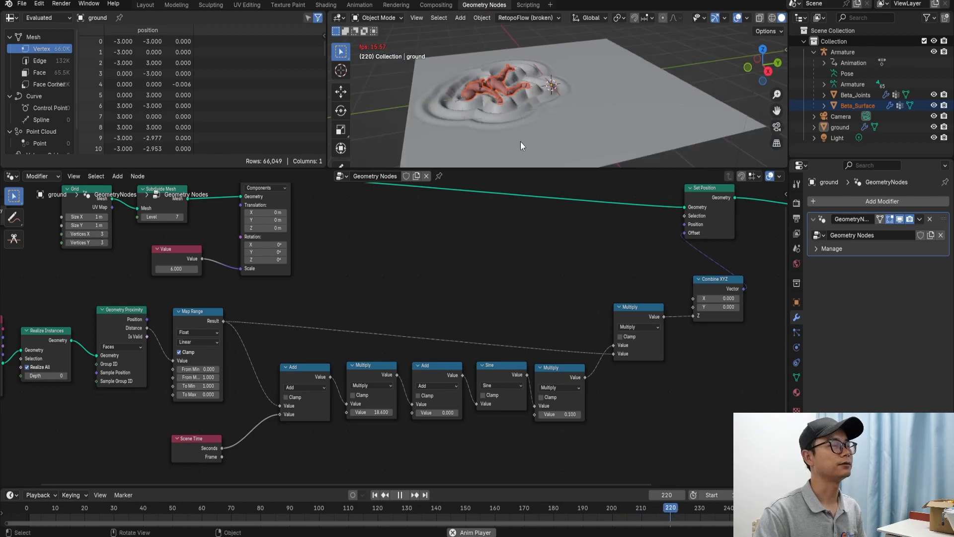
{"action": "scroll", "coordinate": [705, 137], "scroll_direction": "up", "scroll_amount": 3}
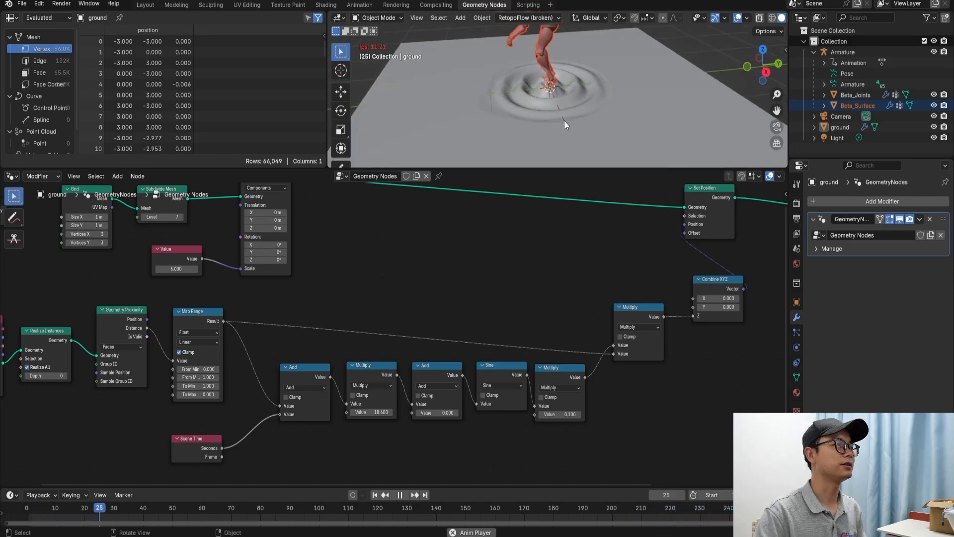
{"action": "key", "text": "ctrl+s"}
Shift the Group Output node further along to make room for more nodes after Set Position.
{"action": "scroll", "coordinate": [563, 320], "scroll_direction": "down", "scroll_amount": 1}
{"action": "middle_click_drag", "start_coordinate": [471, 322], "coordinate": [376, 323]}
{"action": "scroll", "coordinate": [150, 321], "scroll_direction": "up", "scroll_amount": 2}
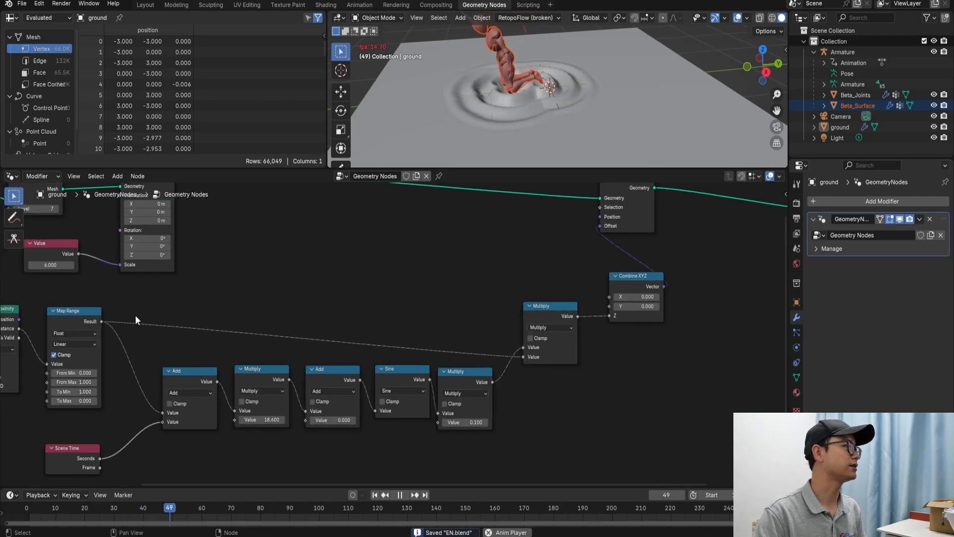
{"action": "left_click", "coordinate": [76, 318]}
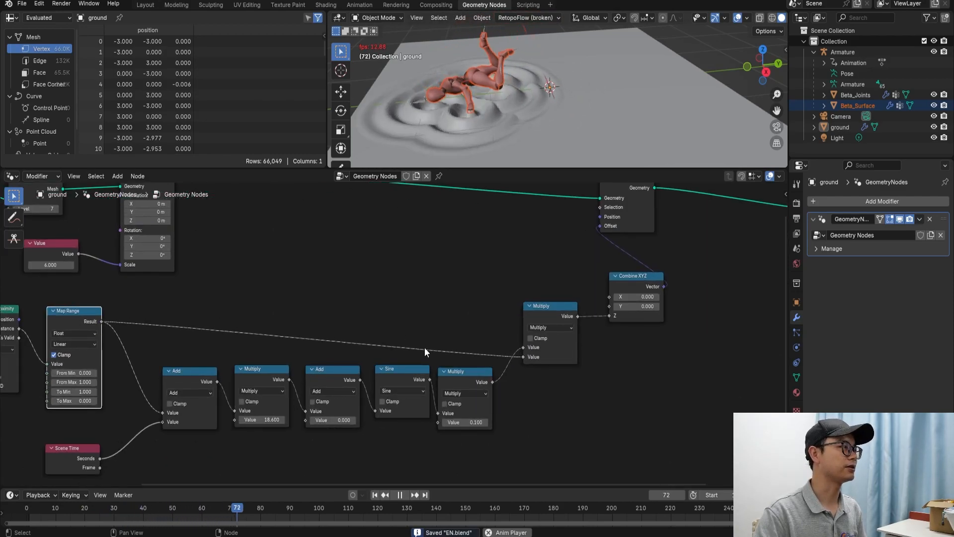
{"action": "scroll", "coordinate": [397, 343], "scroll_direction": "down", "scroll_amount": 2}
{"action": "middle_click_drag", "start_coordinate": [397, 343], "coordinate": [215, 377]}
{"action": "left_click_drag", "start_coordinate": [413, 249], "coordinate": [422, 252]}
{"action": "middle_click_drag", "start_coordinate": [448, 264], "coordinate": [375, 272]}
{"action": "left_click_drag", "start_coordinate": [551, 272], "coordinate": [691, 274]}
Add a Set Shade Smooth node on the link between Set Position and Group Output.
{"action": "key", "text": "shift+a"}
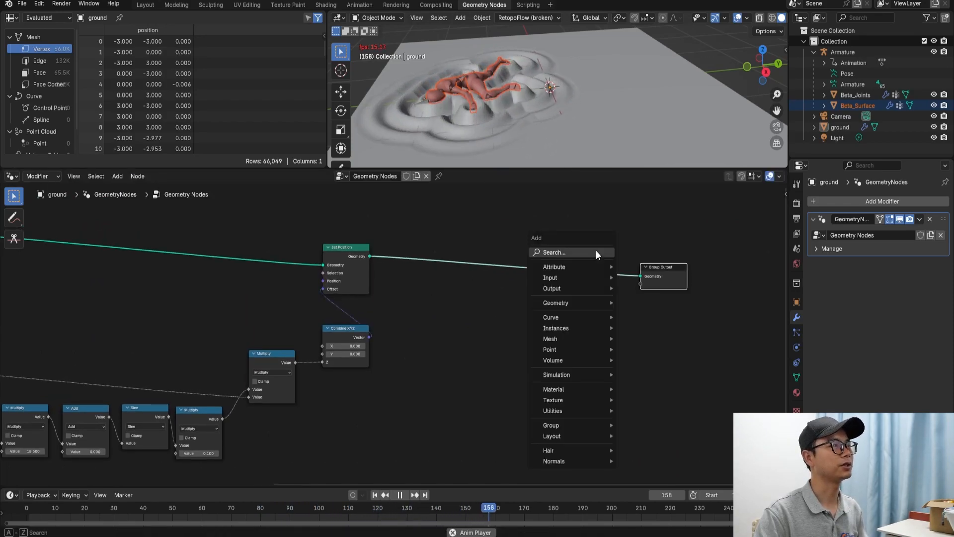
{"action": "left_click", "coordinate": [597, 251]}
{"action": "type", "text": "set sh"}
{"action": "key", "text": "Return"}
{"action": "left_click", "coordinate": [579, 265]}
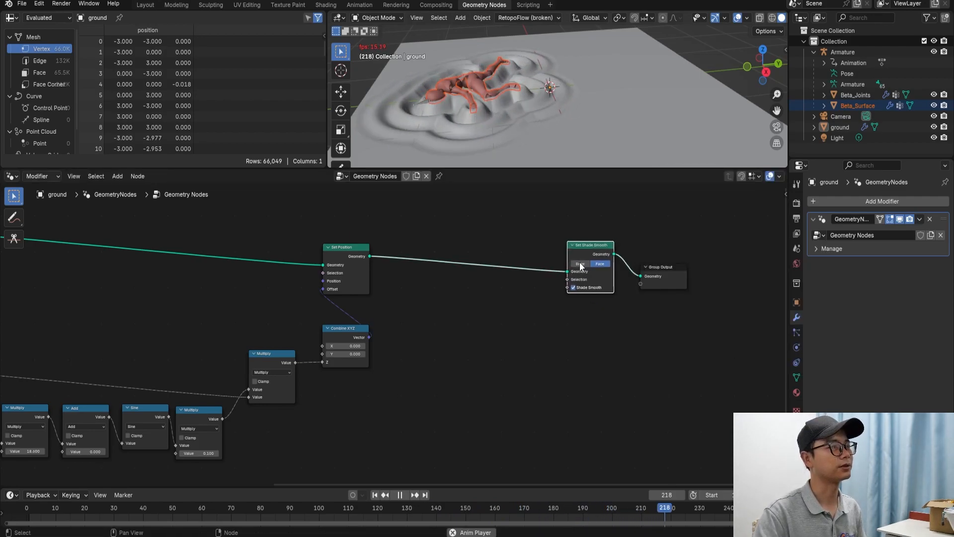
Insert a Bake node between Set Shade Smooth and Group Output, save the file, and stop playback.
{"action": "key", "text": "shift+a"}
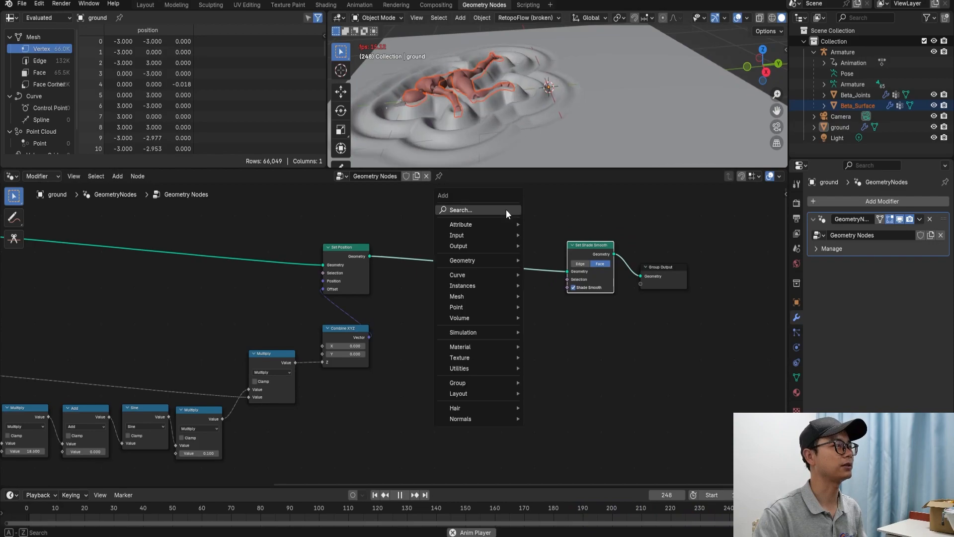
{"action": "left_click", "coordinate": [506, 209]}
{"action": "type", "text": "bak"}
{"action": "key", "text": "Return"}
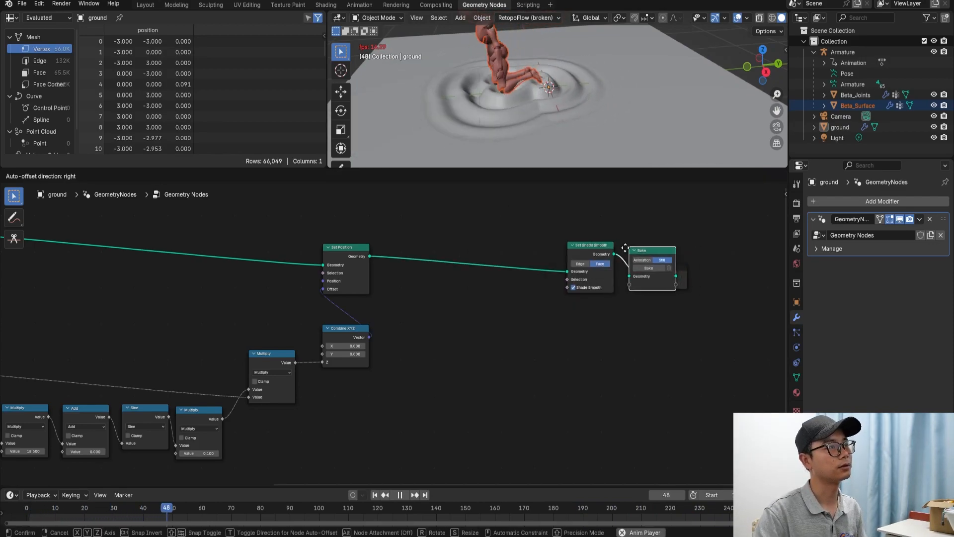
{"action": "left_click", "coordinate": [637, 249]}
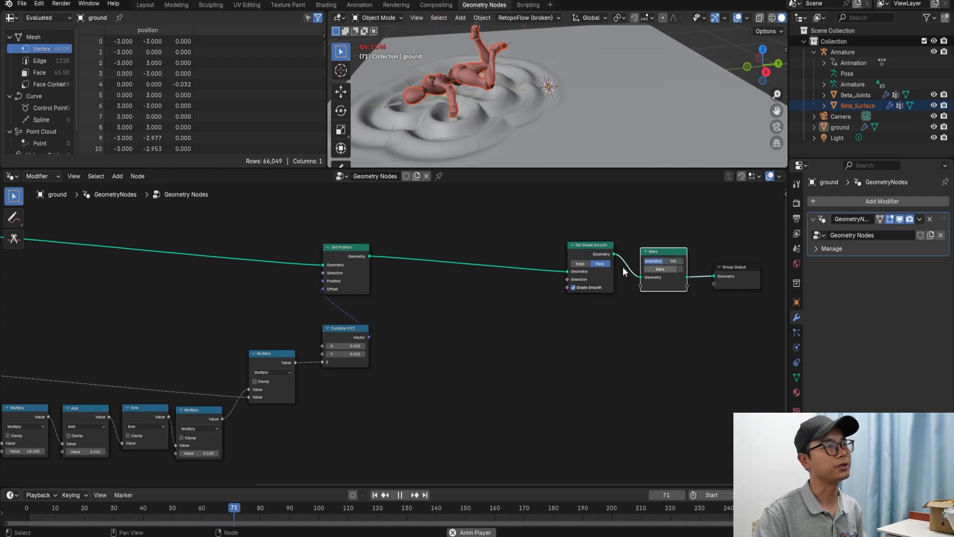
{"action": "key", "text": "ctrl+s"}
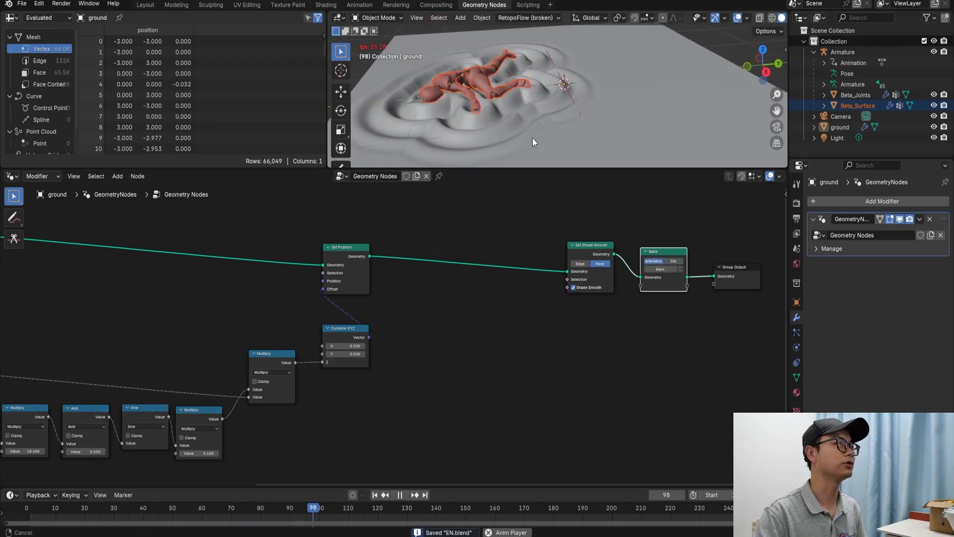
{"action": "key", "text": "space"}
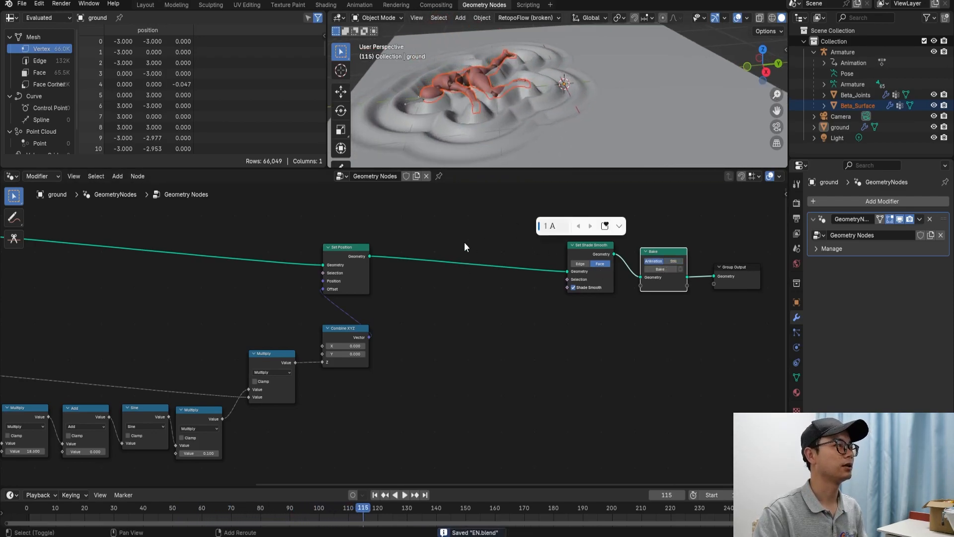
Insert a Set Material node between Set Position and Set Shade Smooth and assign it the material named Material.
{"action": "key", "text": "shift+a"}
{"action": "type", "text": "set mat"}
{"action": "key", "text": "Return"}
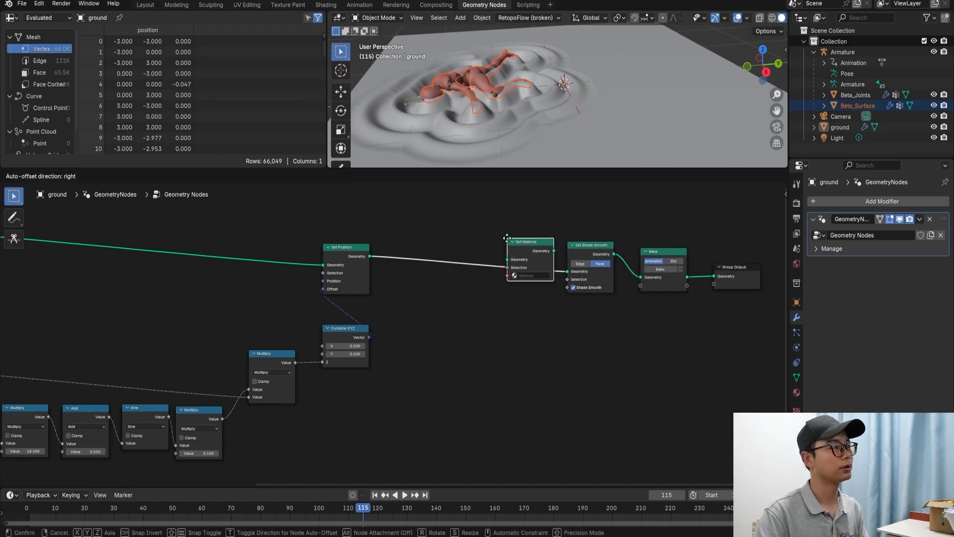
{"action": "left_click", "coordinate": [493, 238]}
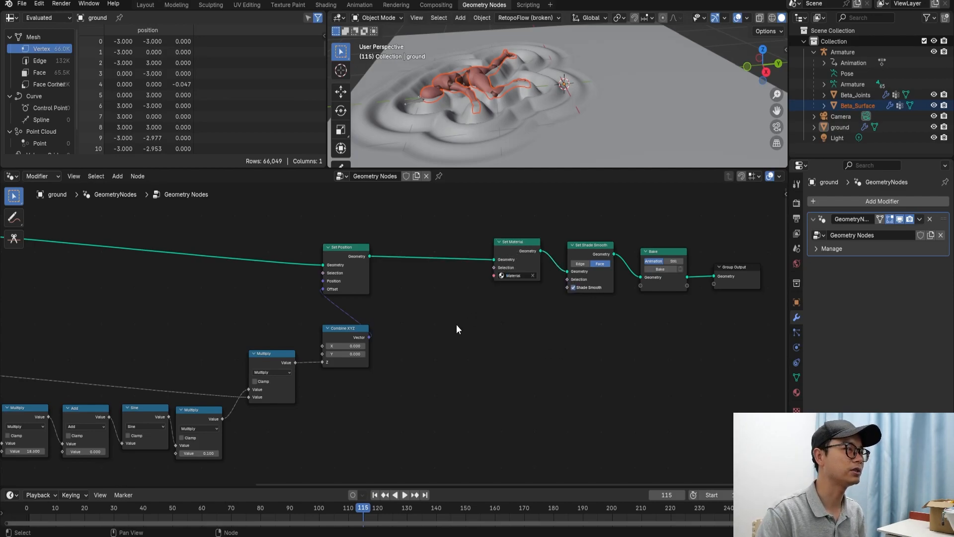
Insert a Store Named Attribute node on the link between Set Position and Set Material.
{"action": "scroll", "coordinate": [532, 260], "scroll_direction": "up", "scroll_amount": 2}
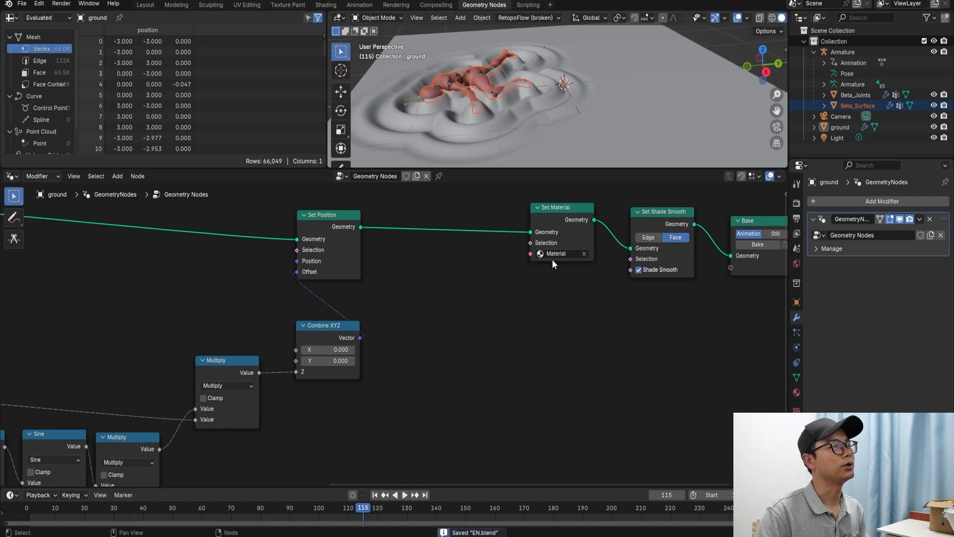
{"action": "middle_click_drag", "start_coordinate": [544, 255], "coordinate": [596, 267]}
{"action": "scroll", "coordinate": [565, 285], "scroll_direction": "down", "scroll_amount": 4}
{"action": "middle_click_drag", "start_coordinate": [412, 351], "coordinate": [517, 326]}
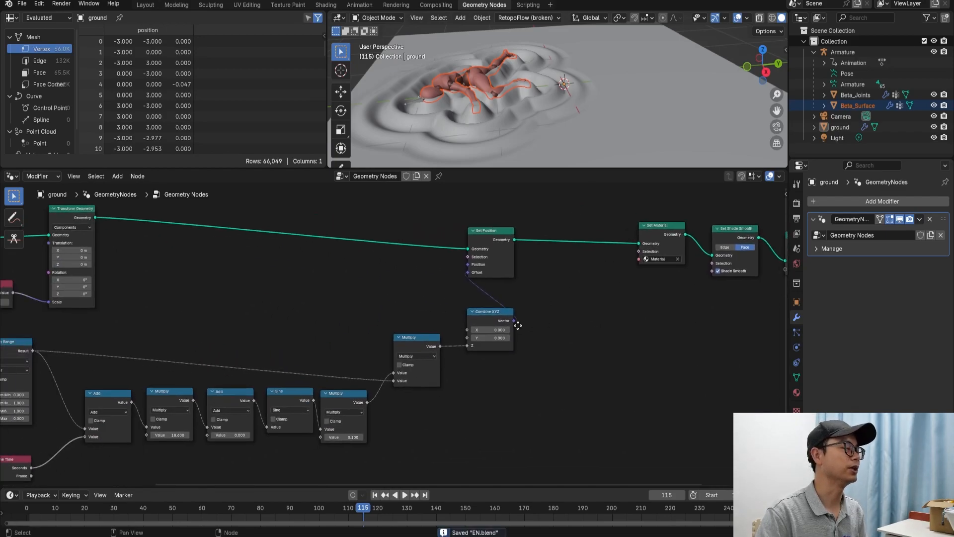
{"action": "scroll", "coordinate": [518, 328], "scroll_direction": "down", "scroll_amount": 1}
{"action": "key", "text": "shift+a"}
{"action": "type", "text": "stor"}
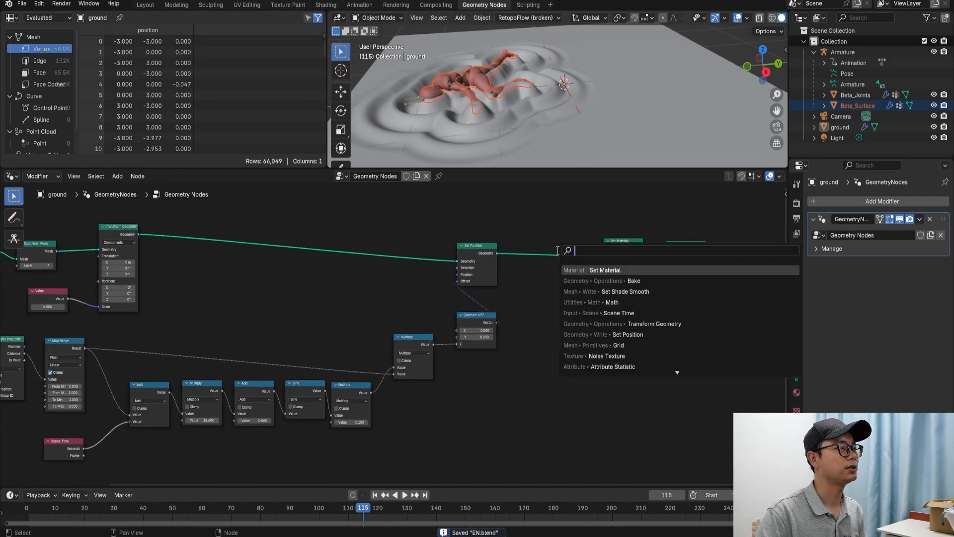
{"action": "type", "text": "e"}
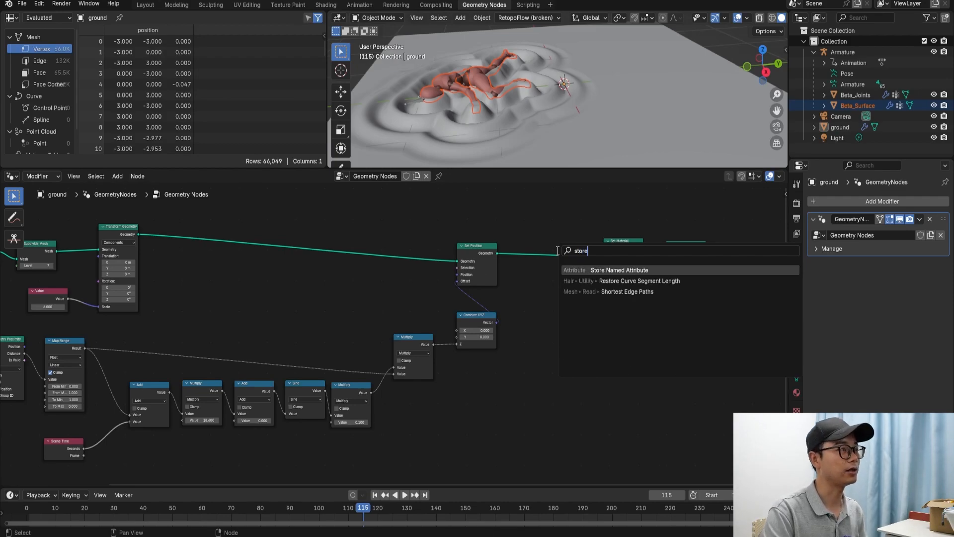
{"action": "key", "text": "Return"}
{"action": "left_click", "coordinate": [557, 253]}
Expand the Store Named Attribute node, duplicate it, and insert both copies in series between Set Position and Set Material.
{"action": "key", "text": "h"}
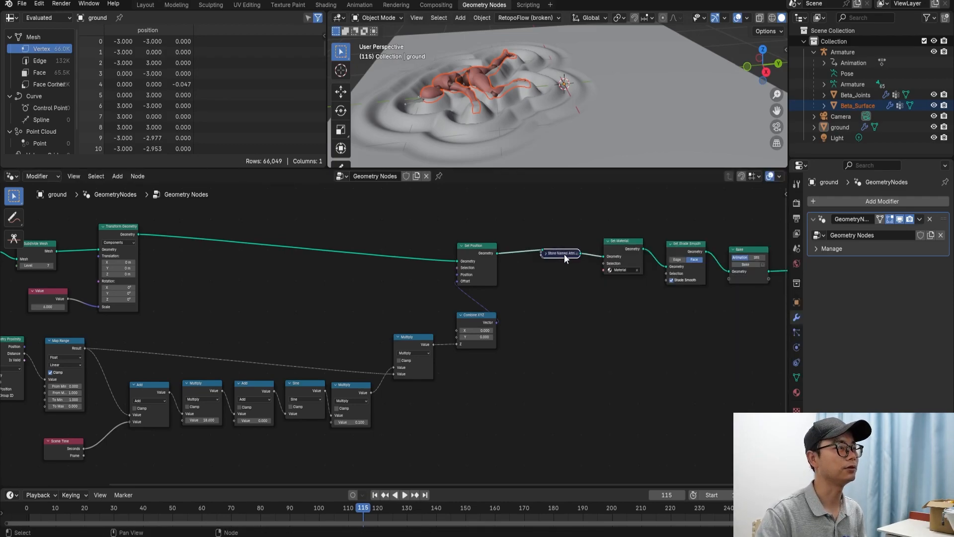
{"action": "key", "text": "h"}
{"action": "key", "text": "shift+d"}
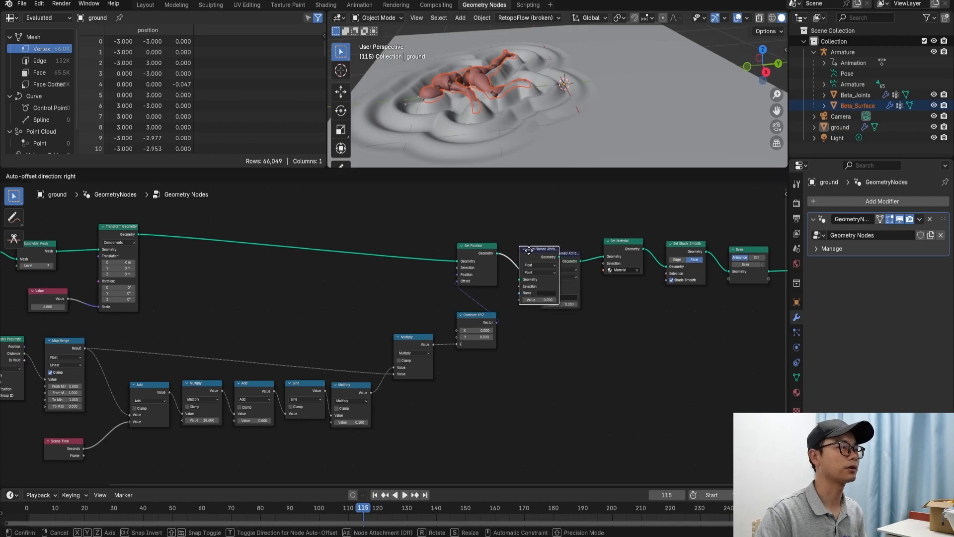
{"action": "left_click", "coordinate": [534, 258]}
{"action": "left_click_drag", "start_coordinate": [590, 256], "coordinate": [593, 250]}
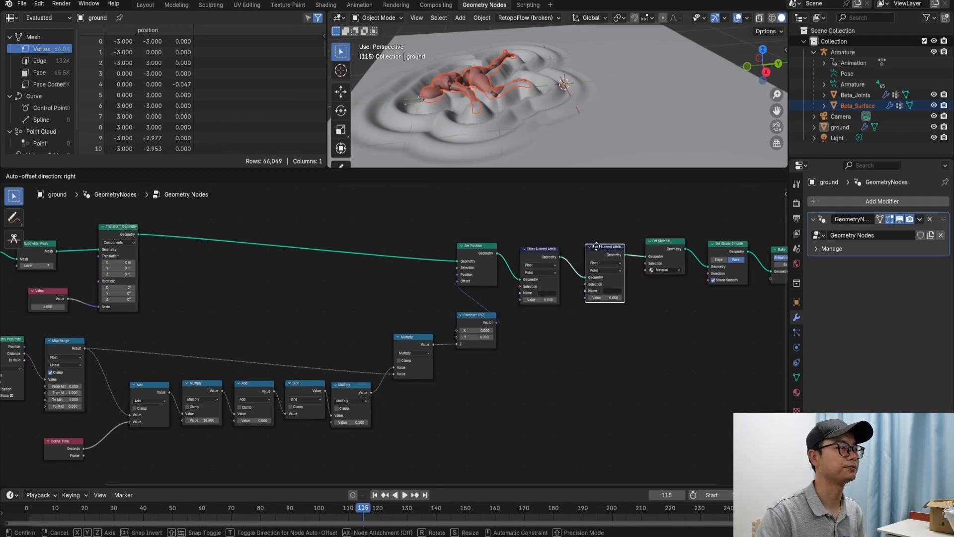
Name the attribute of the first Store Named Attribute node Col1 and that of the second Col2.
{"action": "left_click", "coordinate": [549, 291]}
{"action": "type", "text": "c"}
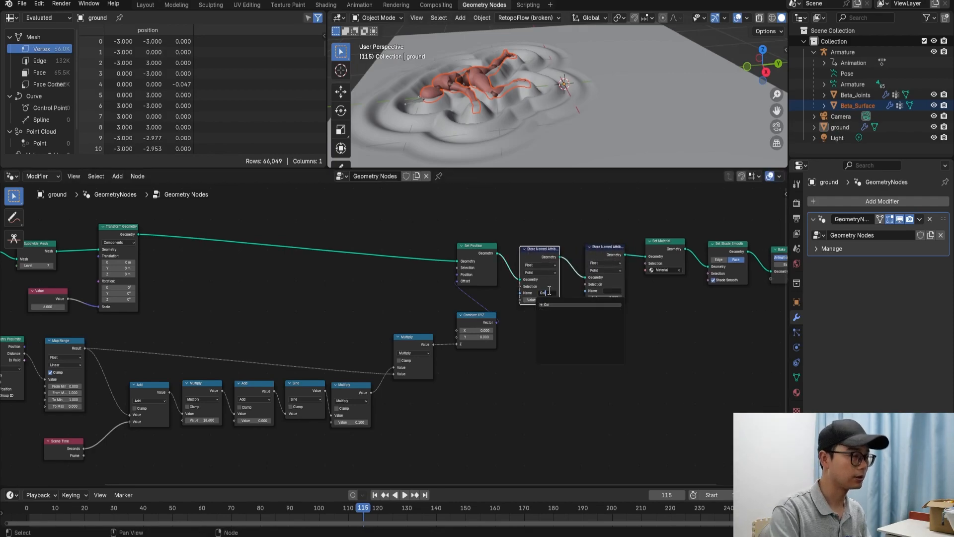
{"action": "type", "text": "ol1"}
{"action": "key", "text": "Return"}
{"action": "left_click", "coordinate": [589, 294]}
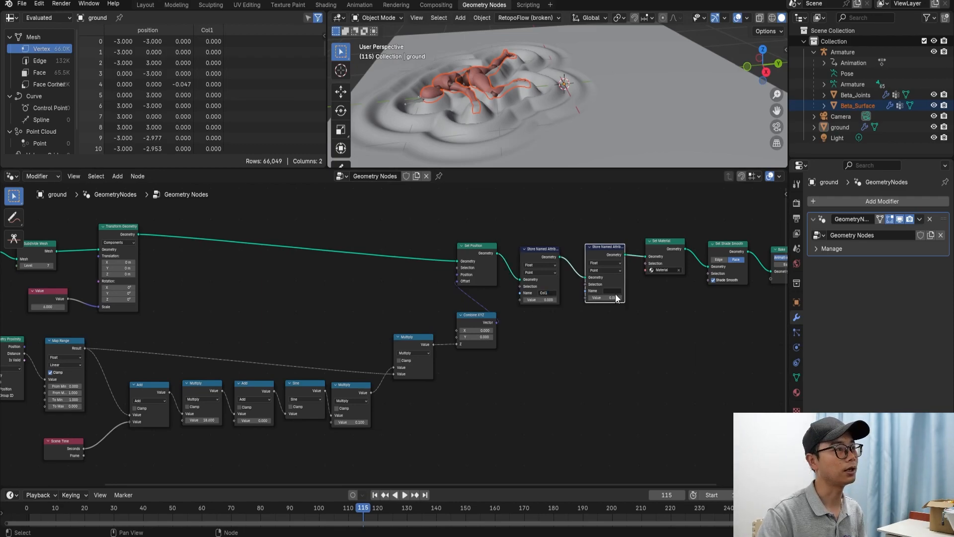
{"action": "scroll", "coordinate": [615, 291], "scroll_direction": "up", "scroll_amount": 1}
{"action": "scroll", "coordinate": [616, 291], "scroll_direction": "up", "scroll_amount": 1}
{"action": "left_click", "coordinate": [617, 298]}
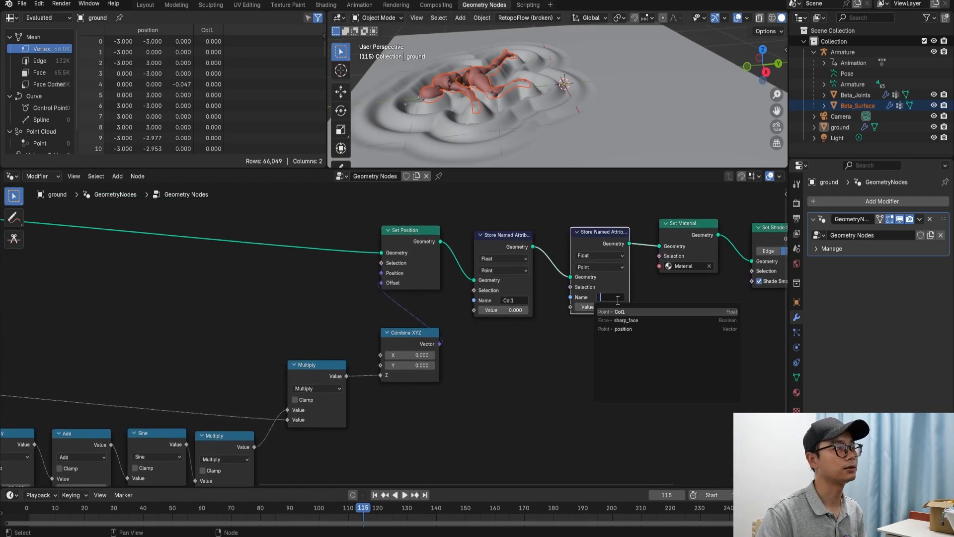
{"action": "type", "text": "Col2"}
{"action": "key", "text": "Return"}
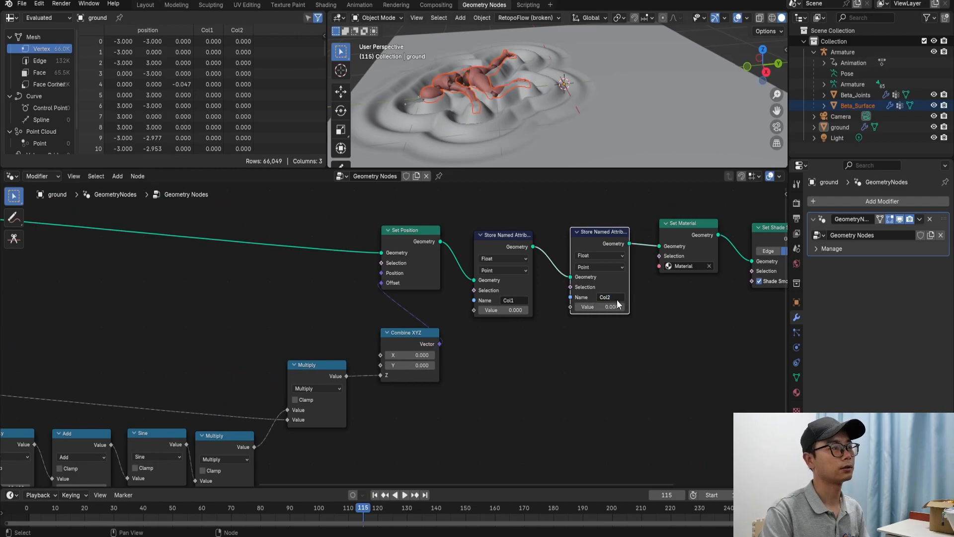
Connect the 0.100 Multiply output to the Col1 node's Value, and the Map Range Result to the Col2 node's Value.
{"action": "scroll", "coordinate": [582, 324], "scroll_direction": "down", "scroll_amount": 2}
{"action": "middle_click_drag", "start_coordinate": [625, 298], "coordinate": [731, 276]}
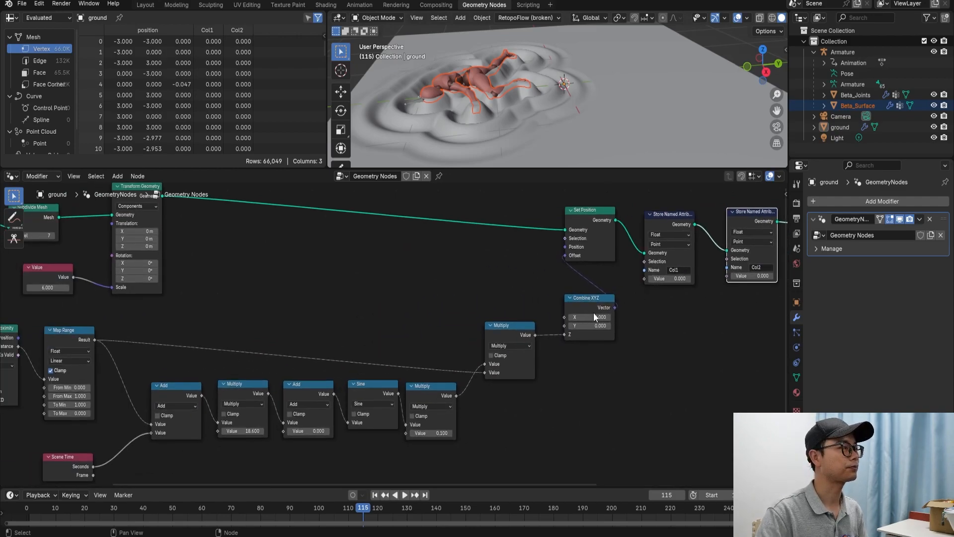
{"action": "middle_click_drag", "start_coordinate": [585, 316], "coordinate": [536, 325]}
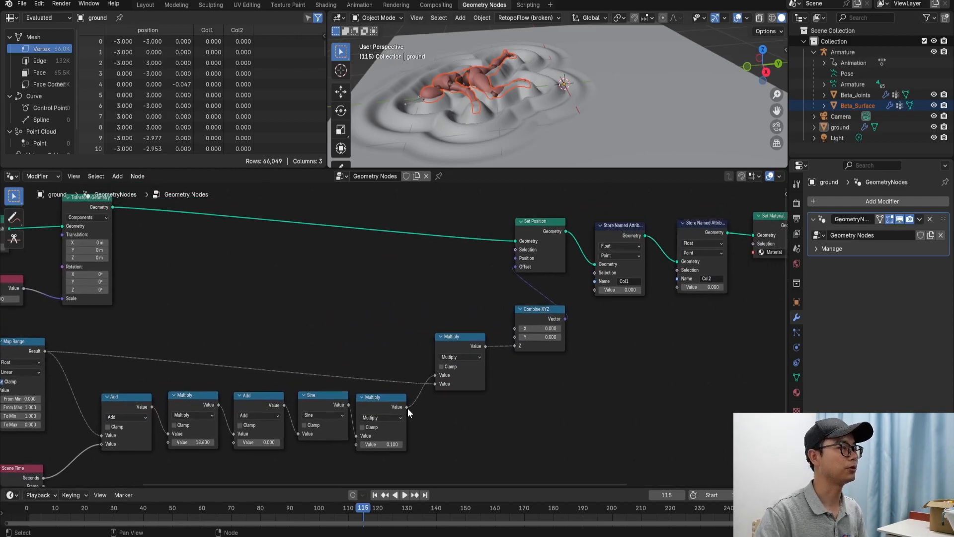
{"action": "left_click_drag", "start_coordinate": [428, 407], "coordinate": [600, 293]}
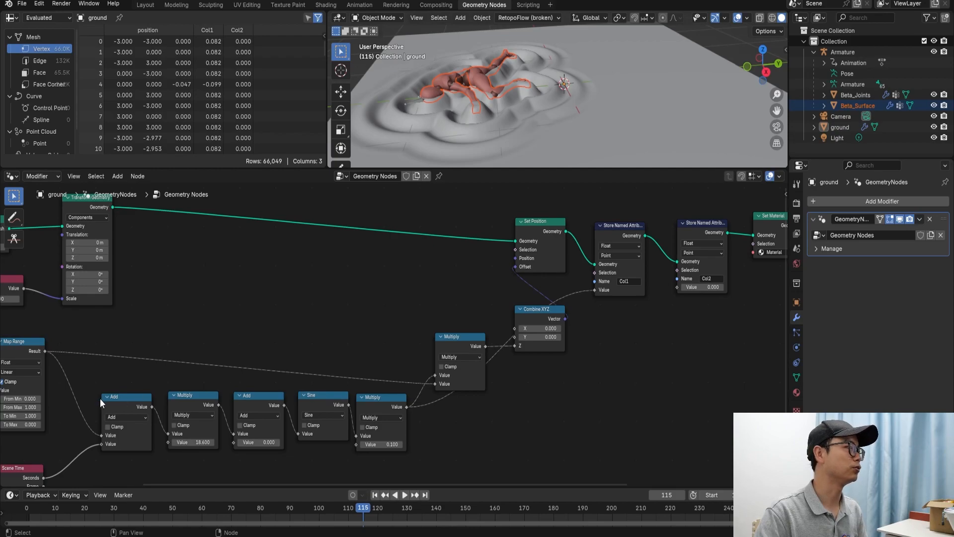
{"action": "scroll", "coordinate": [136, 356], "scroll_direction": "down", "scroll_amount": 1}
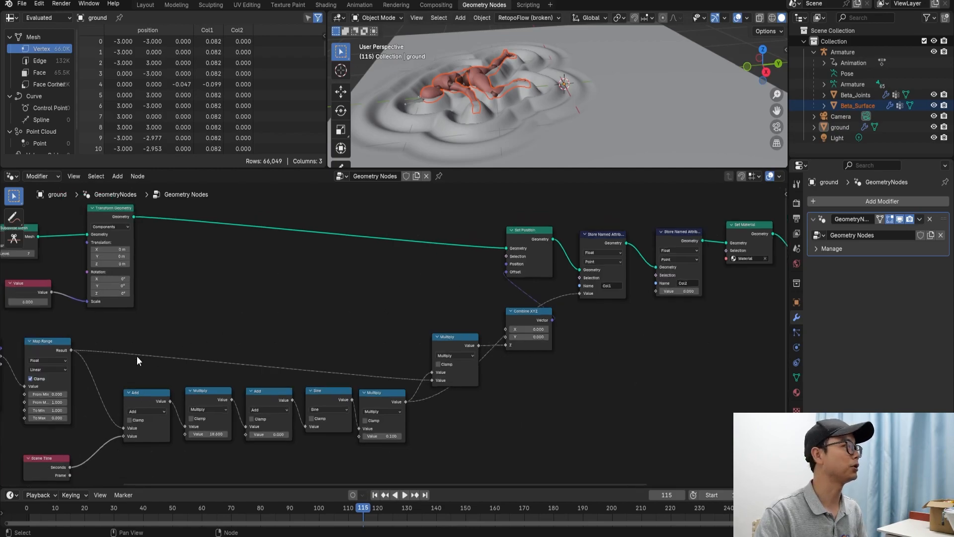
{"action": "left_click_drag", "start_coordinate": [72, 348], "coordinate": [654, 290]}
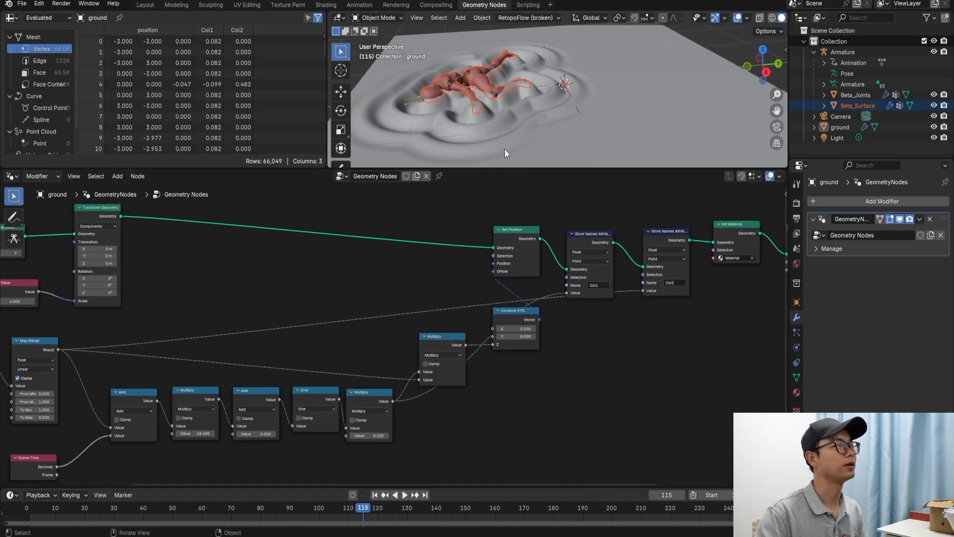
Play the animation briefly and examine the ground ripples close up around the character's hand and head.
{"action": "scroll", "coordinate": [473, 111], "scroll_direction": "up", "scroll_amount": 3}
{"action": "middle_click_drag", "start_coordinate": [577, 90], "coordinate": [520, 118]}
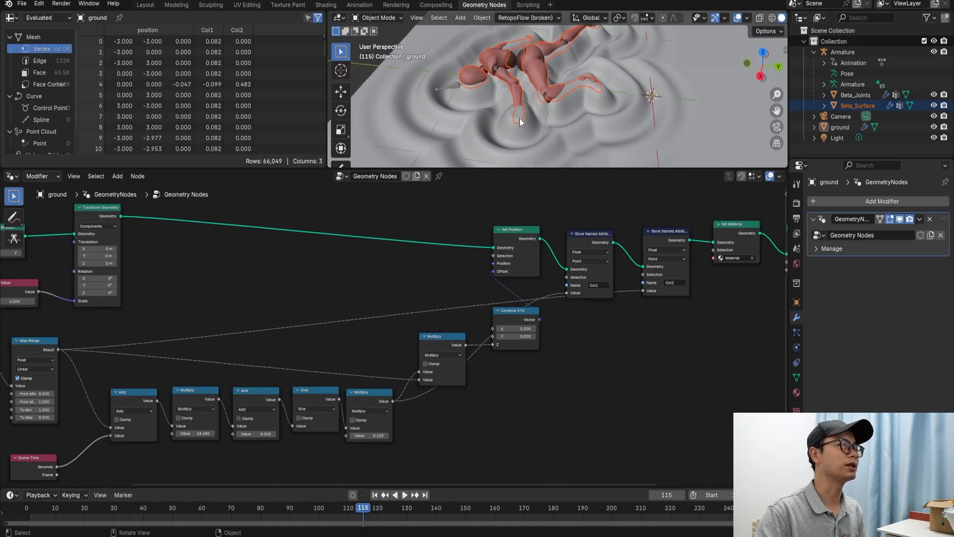
{"action": "key", "text": "space"}
{"action": "key", "text": "space"}
{"action": "scroll", "coordinate": [455, 127], "scroll_direction": "up", "scroll_amount": 4}
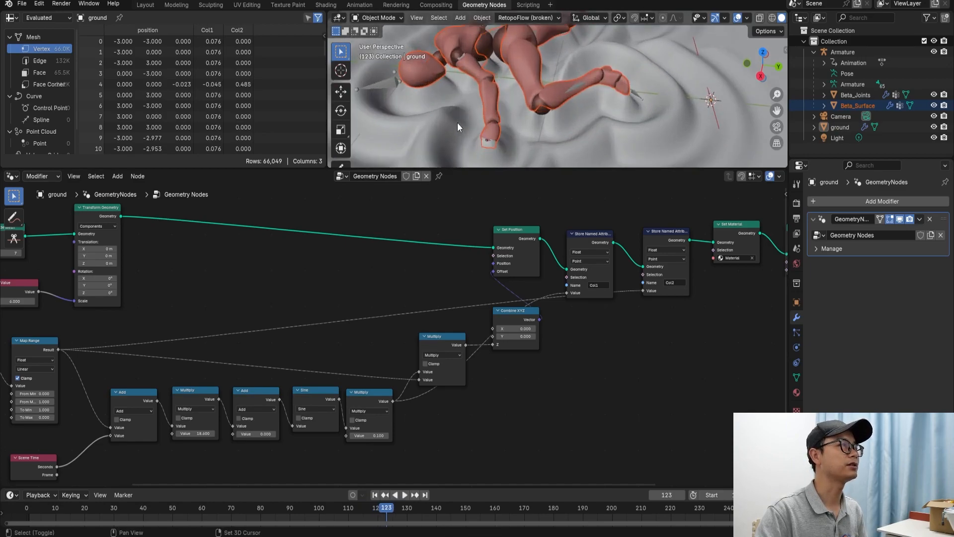
{"action": "scroll", "coordinate": [493, 124], "scroll_direction": "up", "scroll_amount": 1}
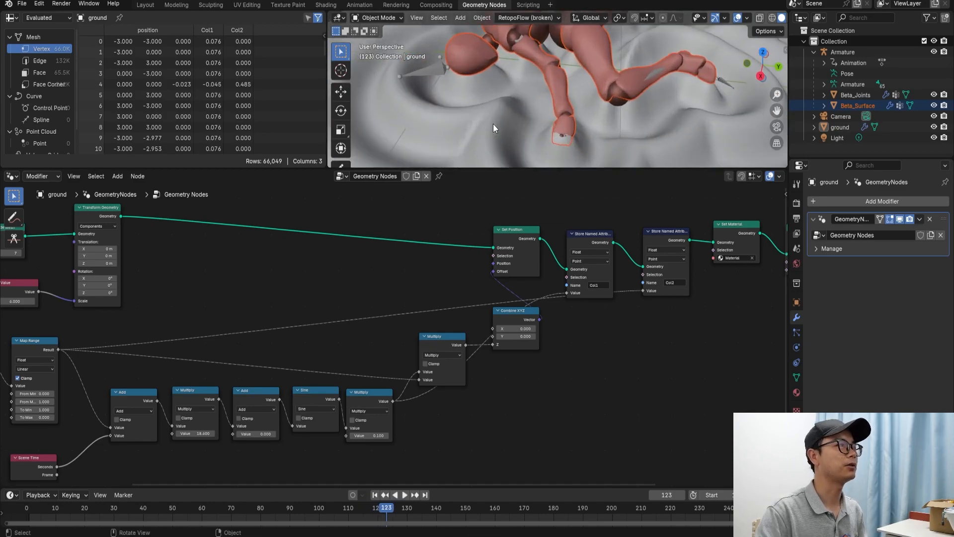
Shift Set Position and the nodes following it further along the graph to make room after Combine XYZ.
{"action": "scroll", "coordinate": [496, 285], "scroll_direction": "down", "scroll_amount": 2}
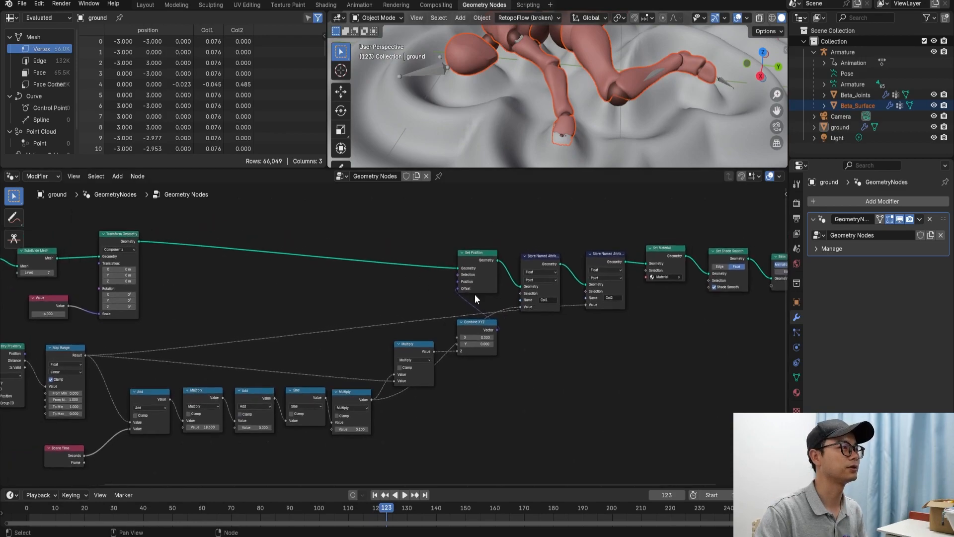
{"action": "middle_click_drag", "start_coordinate": [407, 293], "coordinate": [330, 301]}
{"action": "left_click_drag", "start_coordinate": [467, 248], "coordinate": [765, 332]}
{"action": "left_click_drag", "start_coordinate": [684, 264], "coordinate": [685, 263]}
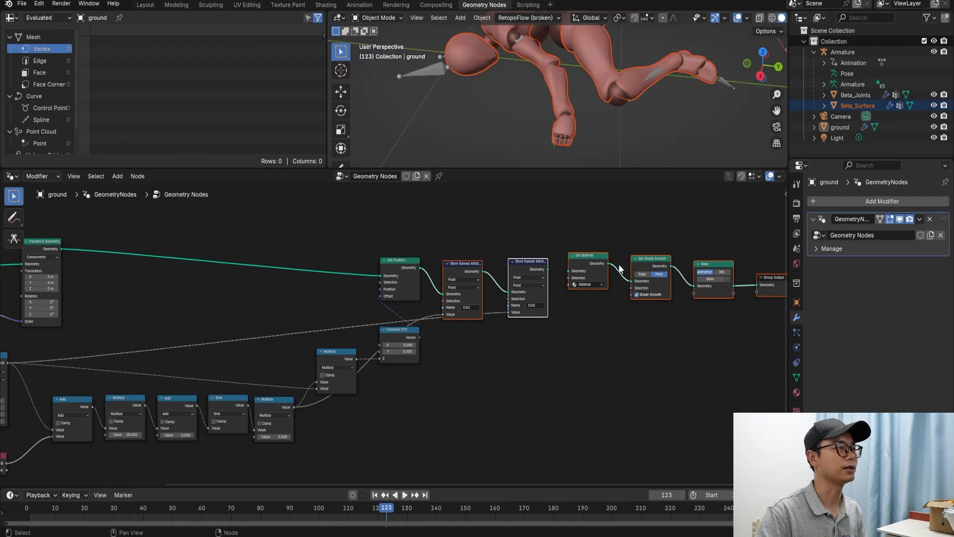
{"action": "key", "text": "ctrl+z"}
{"action": "left_click_drag", "start_coordinate": [586, 263], "coordinate": [744, 264]}
{"action": "left_click_drag", "start_coordinate": [405, 267], "coordinate": [540, 266]}
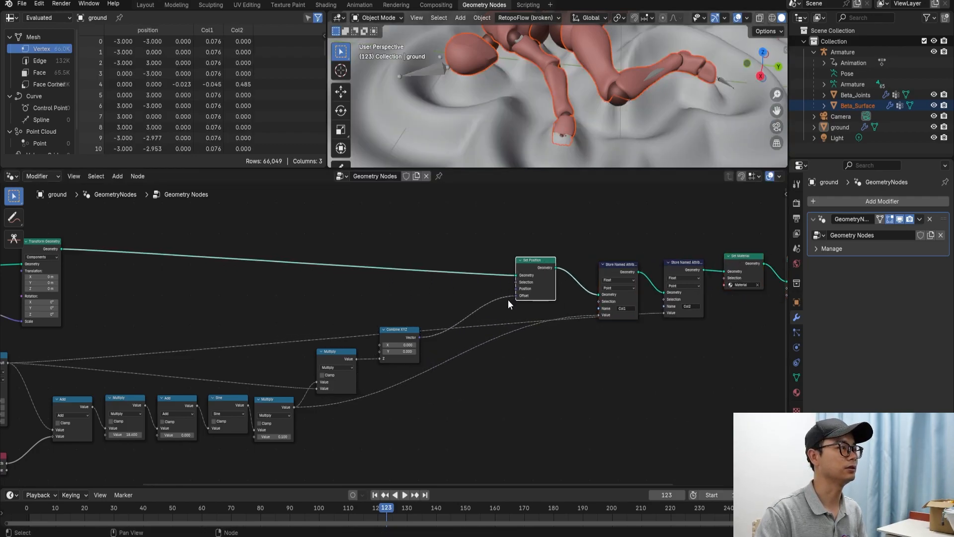
Insert a Blur Attribute node between Combine XYZ and the Set Position Offset, with its data type set to Vector.
{"action": "scroll", "coordinate": [514, 294], "scroll_direction": "up", "scroll_amount": 2}
{"action": "key", "text": "shift+a"}
{"action": "type", "text": "blu"}
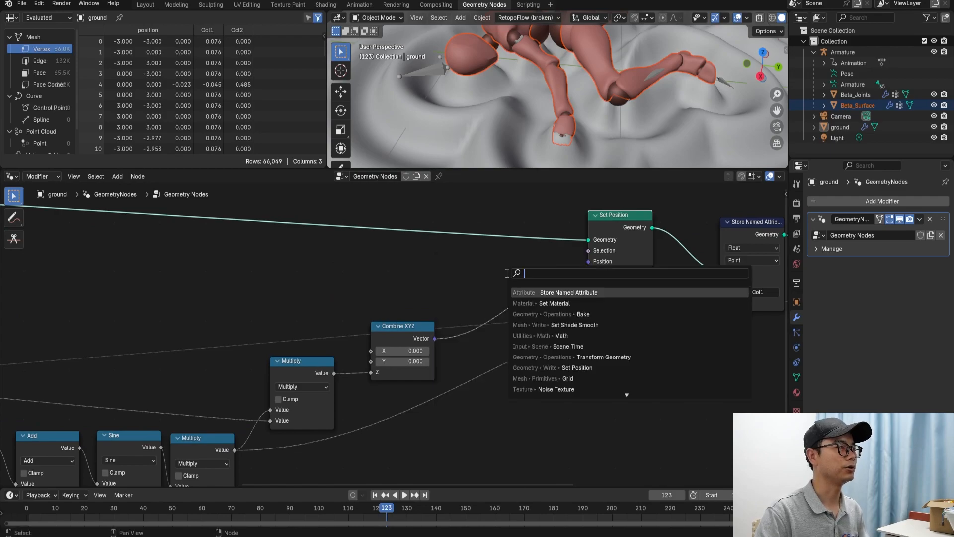
{"action": "type", "text": "r"}
{"action": "key", "text": "Return"}
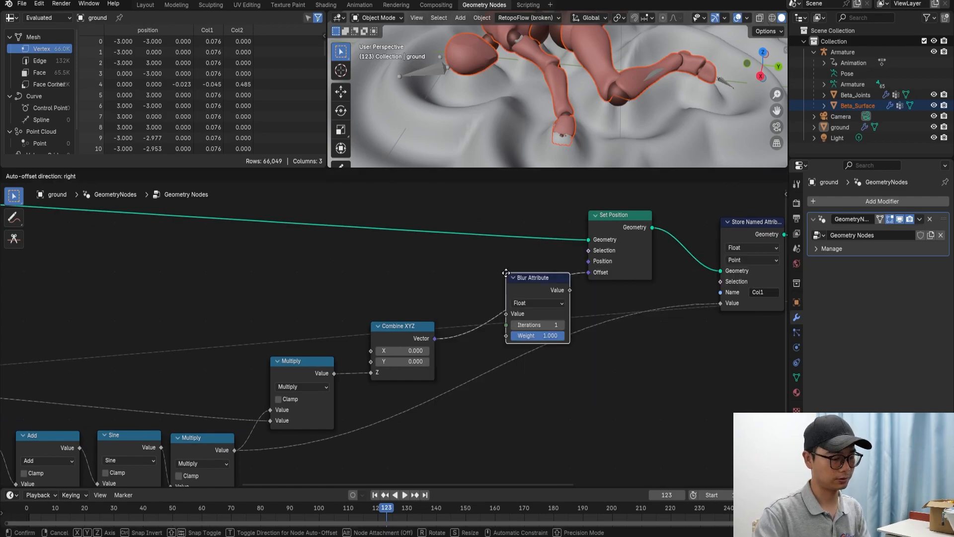
{"action": "left_click", "coordinate": [489, 269]}
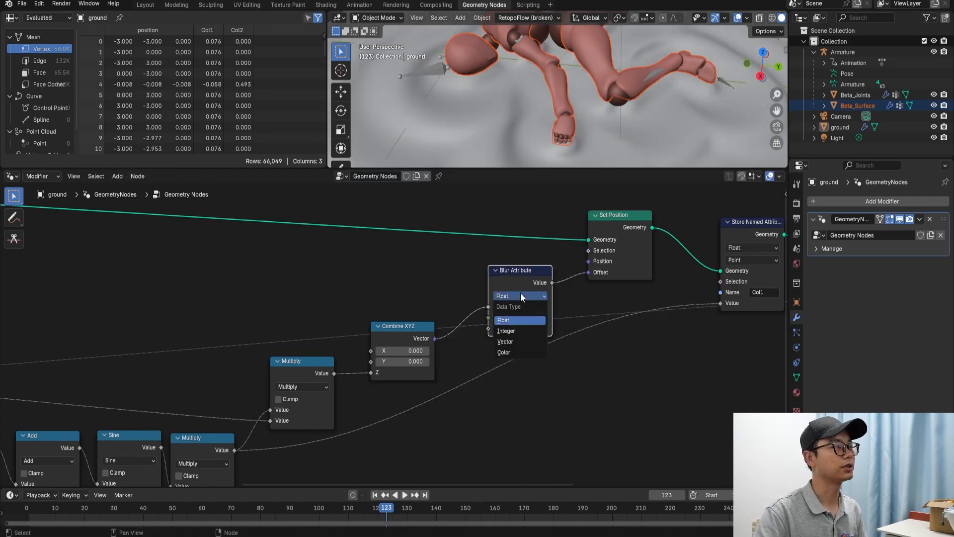
{"action": "left_click", "coordinate": [517, 340]}
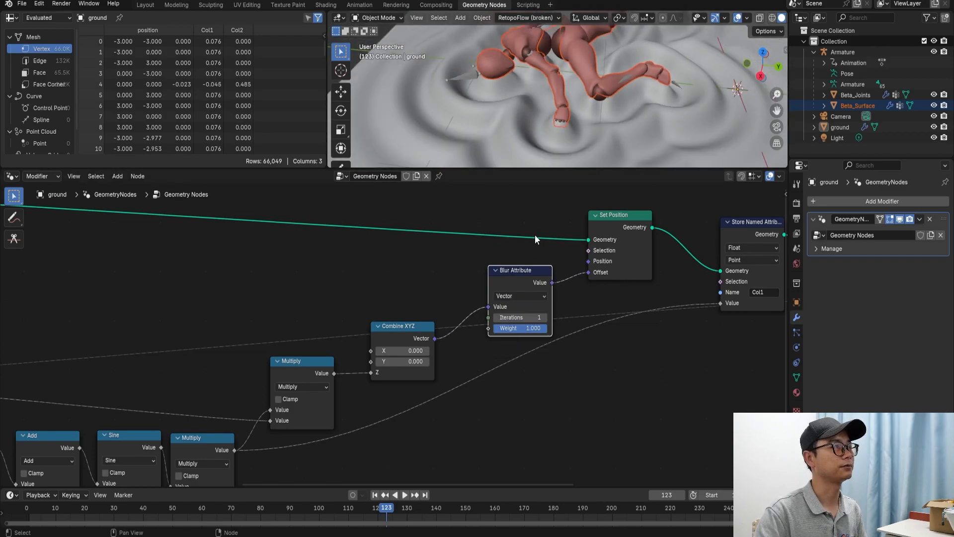
Set the Blur Attribute iterations to 17, check the smoothed ripples on the ground, and save the file.
{"action": "left_click_drag", "start_coordinate": [520, 317], "coordinate": [540, 317]}
{"action": "scroll", "coordinate": [543, 105], "scroll_direction": "down", "scroll_amount": 3}
{"action": "middle_click_drag", "start_coordinate": [556, 117], "coordinate": [558, 105]}
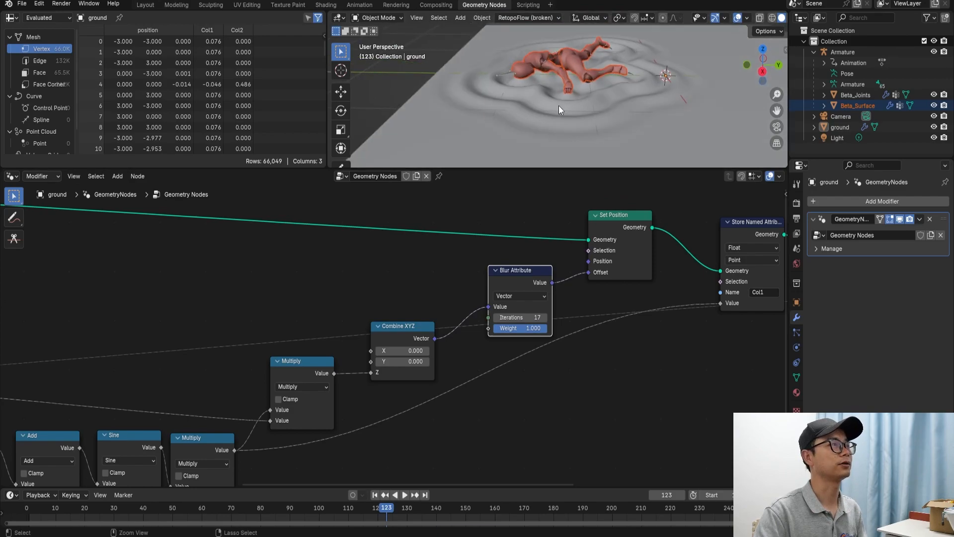
{"action": "key", "text": "ctrl+s"}
Set the render engine to Cycles and the render device to GPU Compute.
{"action": "scroll", "coordinate": [510, 319], "scroll_direction": "down", "scroll_amount": 2}
{"action": "middle_click_drag", "start_coordinate": [510, 318], "coordinate": [421, 325]}
{"action": "middle_click_drag", "start_coordinate": [502, 300], "coordinate": [434, 318]}
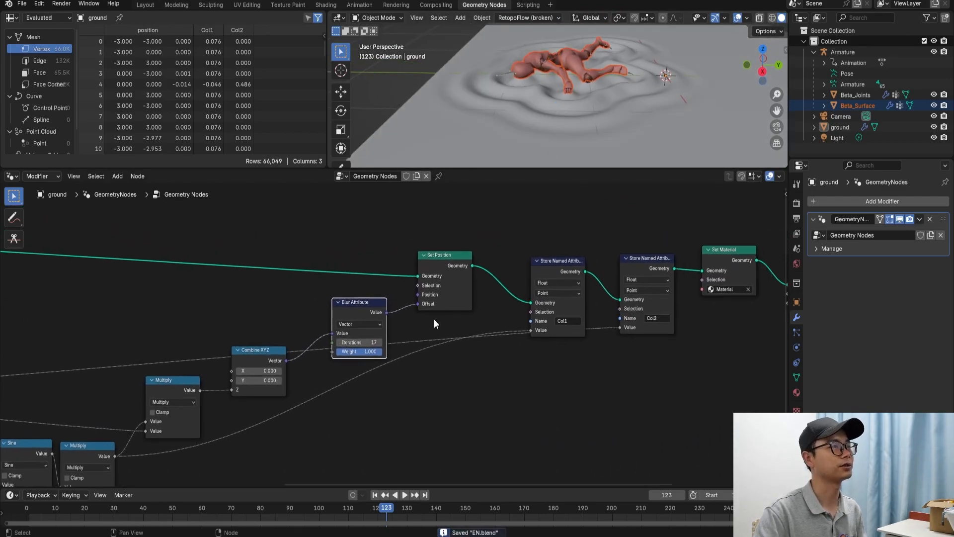
{"action": "left_click", "coordinate": [797, 204]}
{"action": "left_click", "coordinate": [898, 202]}
{"action": "left_click", "coordinate": [897, 247]}
{"action": "left_click", "coordinate": [899, 228]}
{"action": "left_click", "coordinate": [894, 252]}
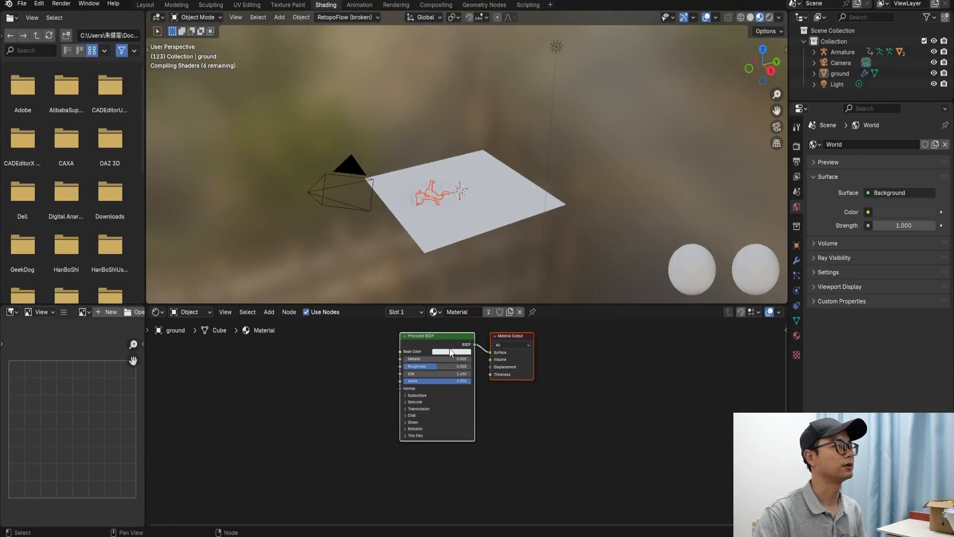
Enlarge the shader editor around the ground's material nodes and switch the viewport to rendered shading.
{"action": "left_click_drag", "start_coordinate": [516, 304], "coordinate": [517, 252]}
{"action": "scroll", "coordinate": [433, 338], "scroll_direction": "up", "scroll_amount": 1}
{"action": "scroll", "coordinate": [433, 335], "scroll_direction": "up", "scroll_amount": 1}
{"action": "middle_click_drag", "start_coordinate": [434, 335], "coordinate": [556, 362]}
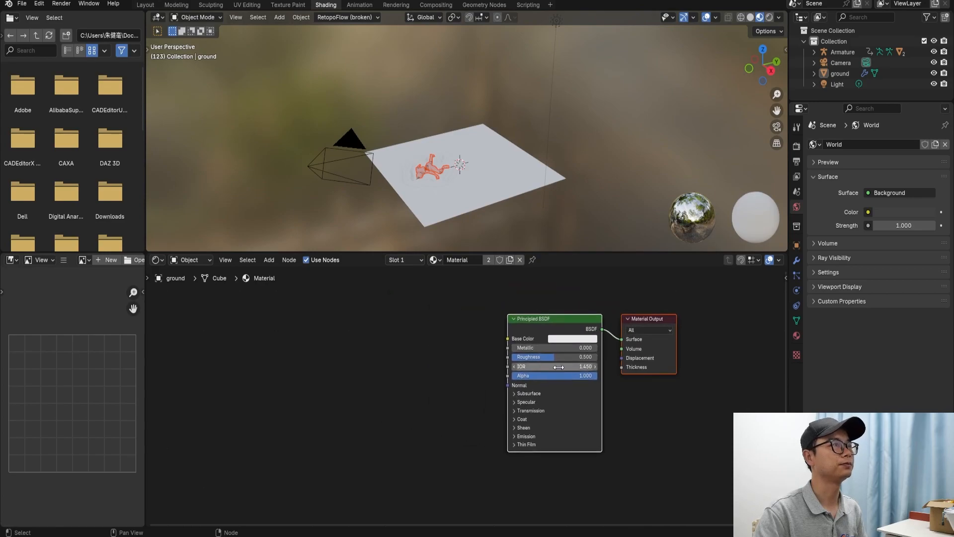
{"action": "left_click", "coordinate": [769, 18]}
Set the Cycles viewport sampling to a maximum of 10 samples.
{"action": "left_click", "coordinate": [797, 146]}
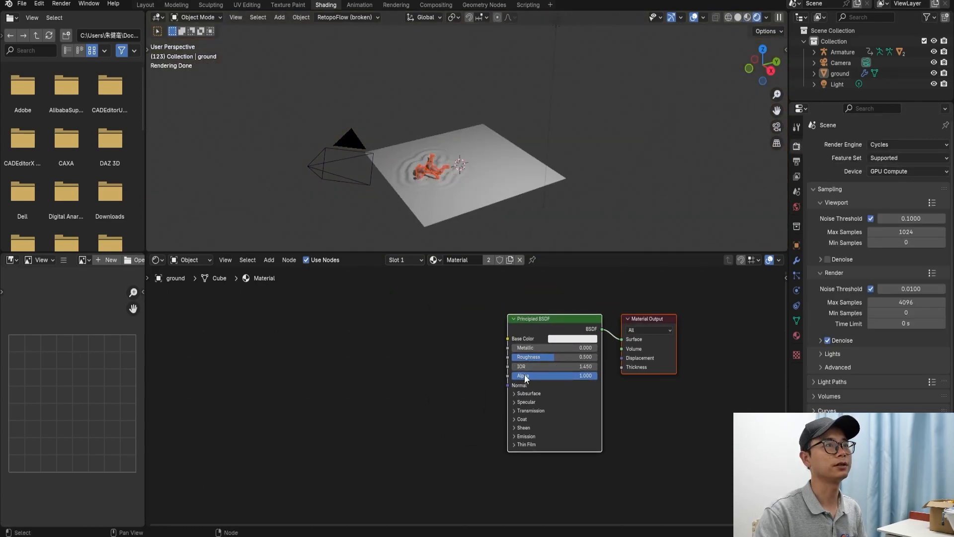
{"action": "scroll", "coordinate": [526, 378], "scroll_direction": "up", "scroll_amount": 1}
{"action": "left_click", "coordinate": [915, 232]}
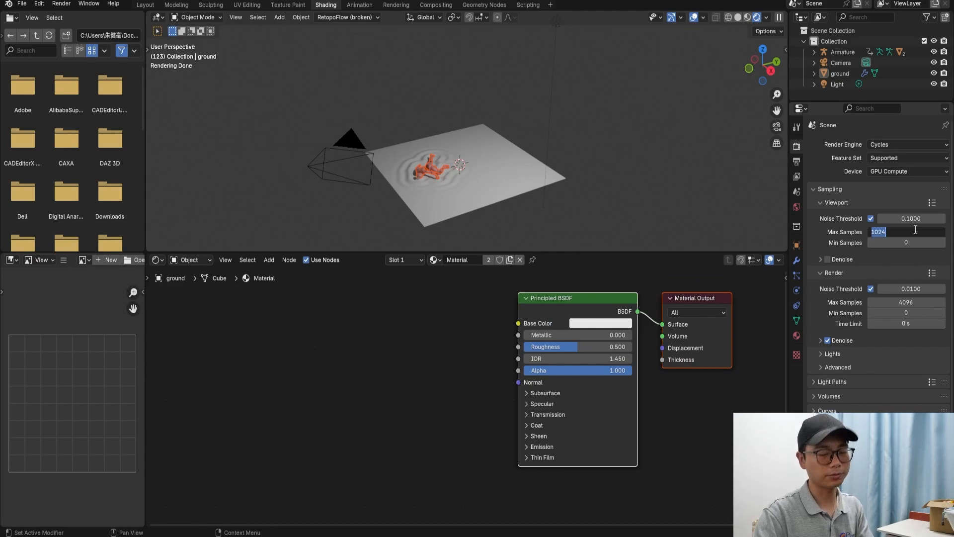
{"action": "key", "text": "Return"}
Set the Base Color of the ground material's Principled BSDF to black.
{"action": "middle_click_drag", "start_coordinate": [578, 361], "coordinate": [534, 379]}
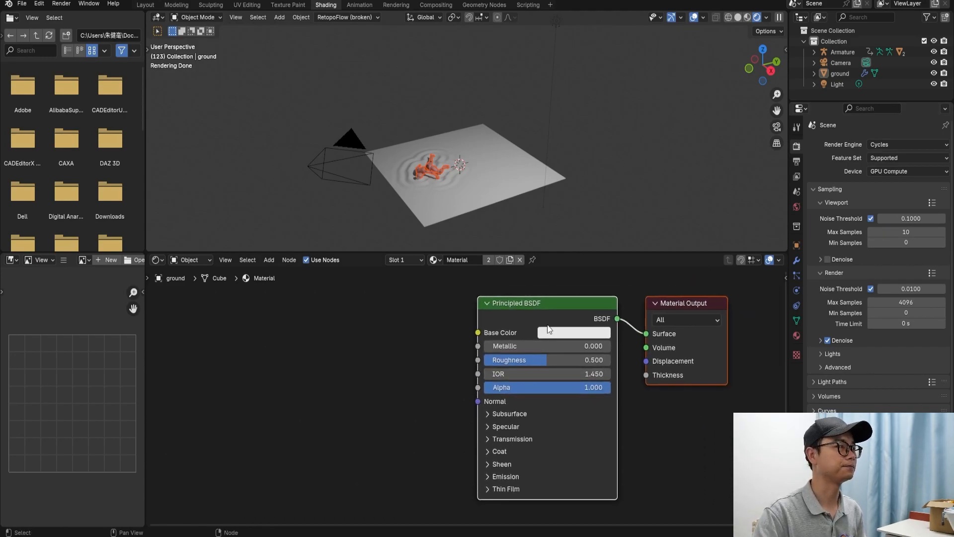
{"action": "left_click", "coordinate": [555, 332]}
{"action": "left_click_drag", "start_coordinate": [654, 208], "coordinate": [654, 244]}
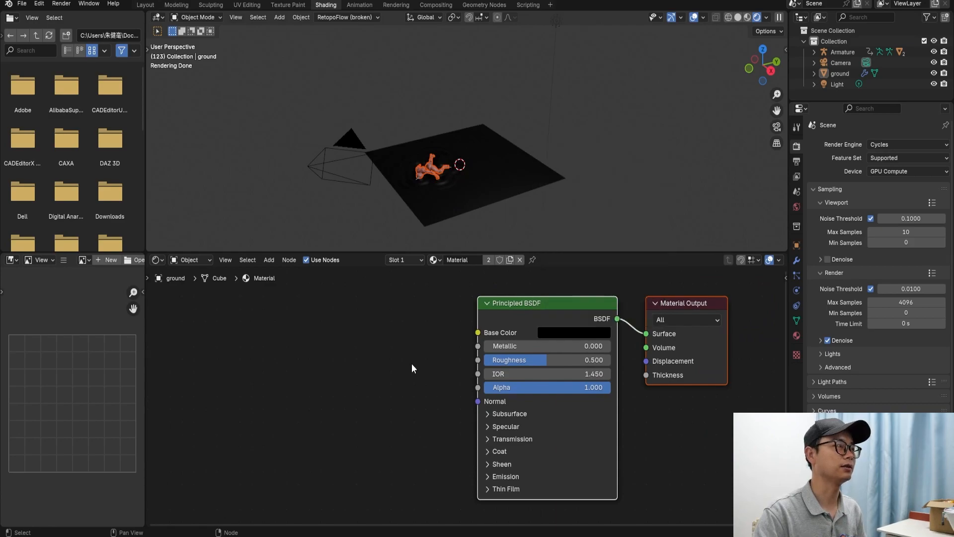
Add an Attribute node beside the Principled BSDF and set its attribute name to Col1.
{"action": "scroll", "coordinate": [412, 362], "scroll_direction": "up", "scroll_amount": 1}
{"action": "middle_click_drag", "start_coordinate": [412, 363], "coordinate": [379, 376]}
{"action": "key", "text": "shift+a"}
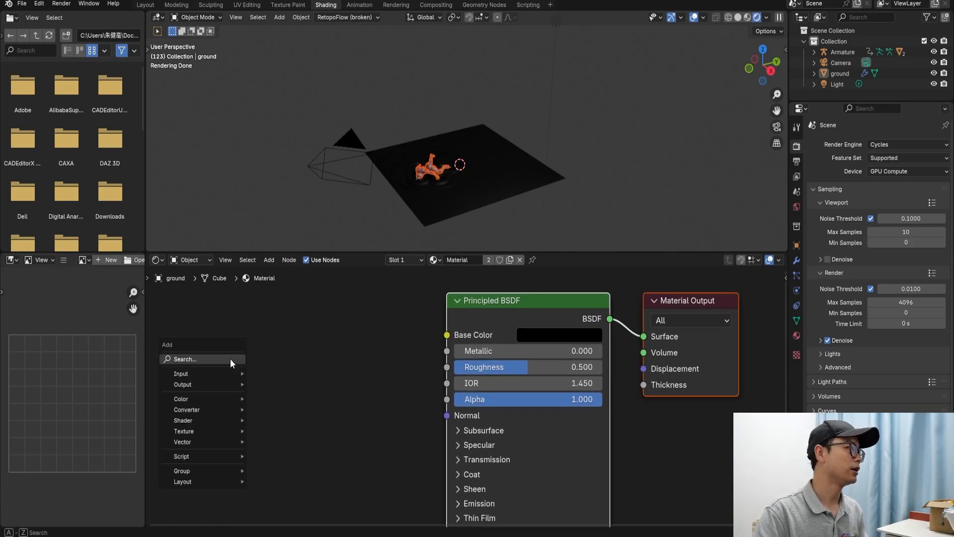
{"action": "left_click", "coordinate": [231, 358]}
{"action": "type", "text": "att"}
{"action": "key", "text": "Return"}
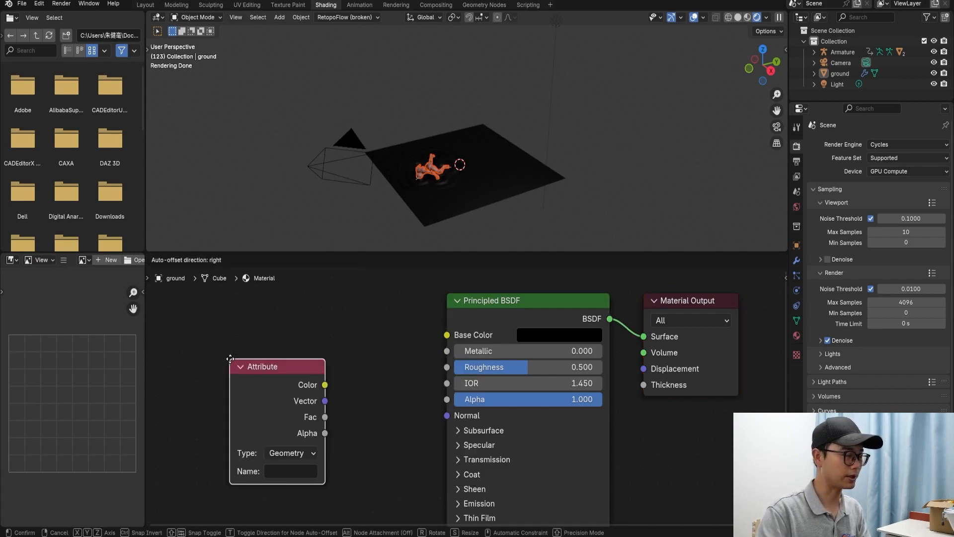
{"action": "left_click", "coordinate": [222, 314]}
{"action": "scroll", "coordinate": [240, 405], "scroll_direction": "down", "scroll_amount": 1}
{"action": "left_click", "coordinate": [307, 417]}
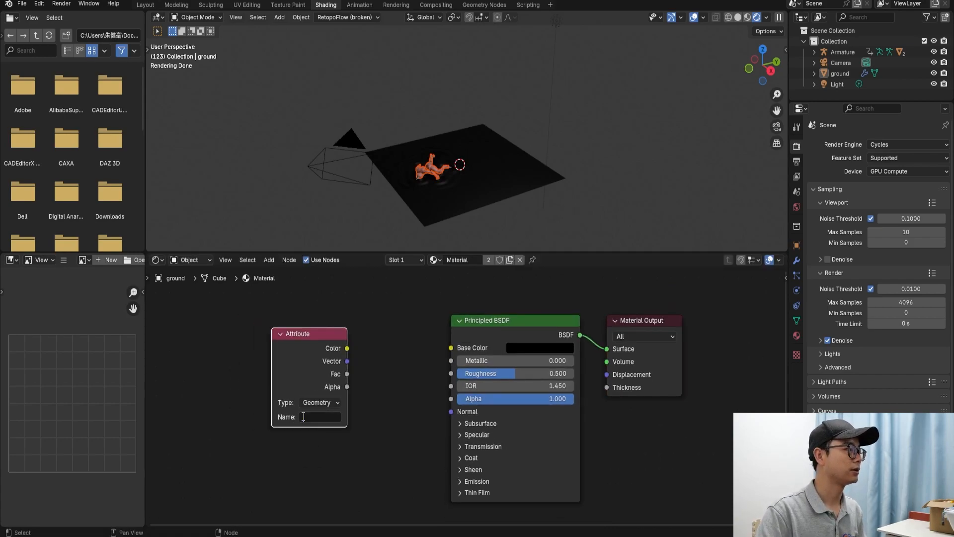
{"action": "type", "text": "Col1"}
{"action": "key", "text": "Return"}
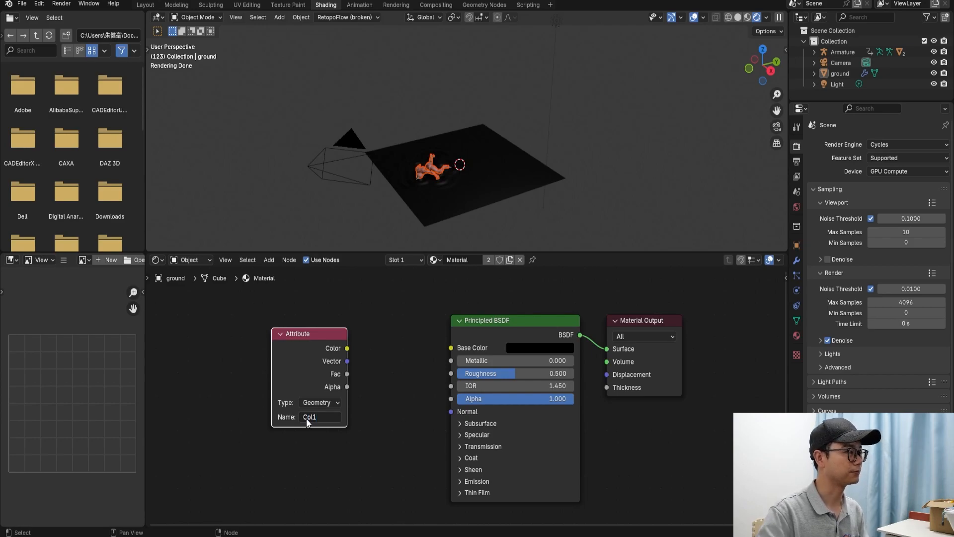
Duplicate the Attribute node, set the copy's name to Col2, and move both Attribute nodes farther from the Principled BSDF.
{"action": "key", "text": "shift+d"}
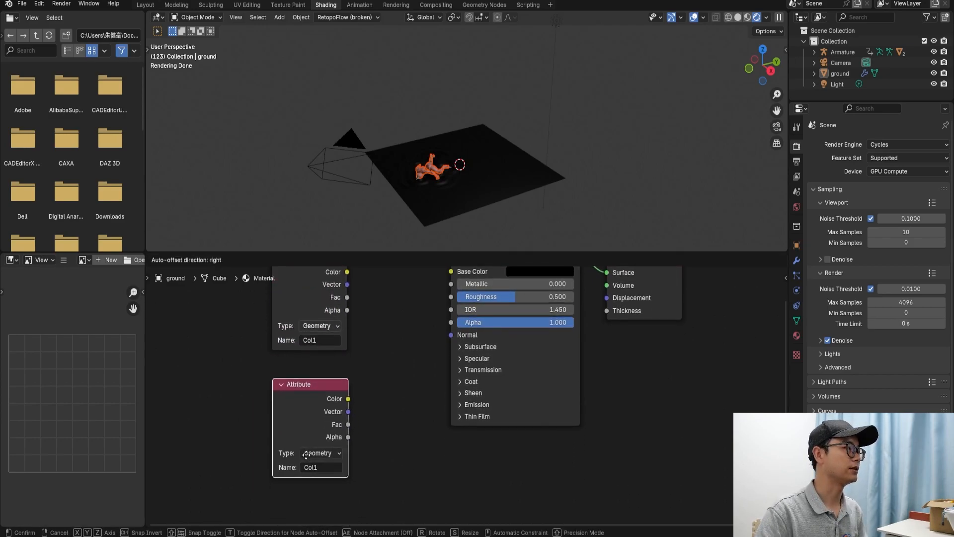
{"action": "left_click", "coordinate": [316, 470]}
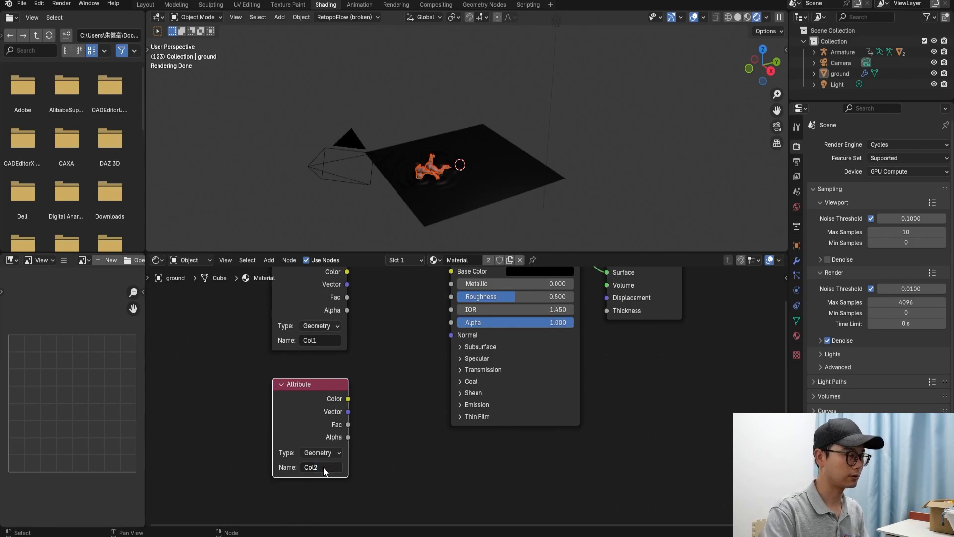
{"action": "scroll", "coordinate": [324, 470], "scroll_direction": "down", "scroll_amount": 2}
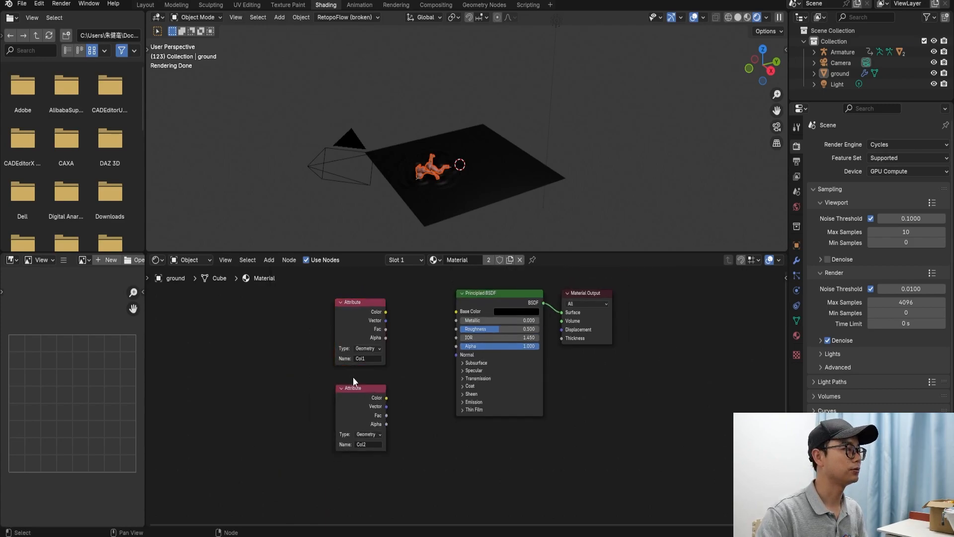
{"action": "left_click_drag", "start_coordinate": [317, 296], "coordinate": [388, 454]}
{"action": "left_click_drag", "start_coordinate": [373, 319], "coordinate": [280, 317]}
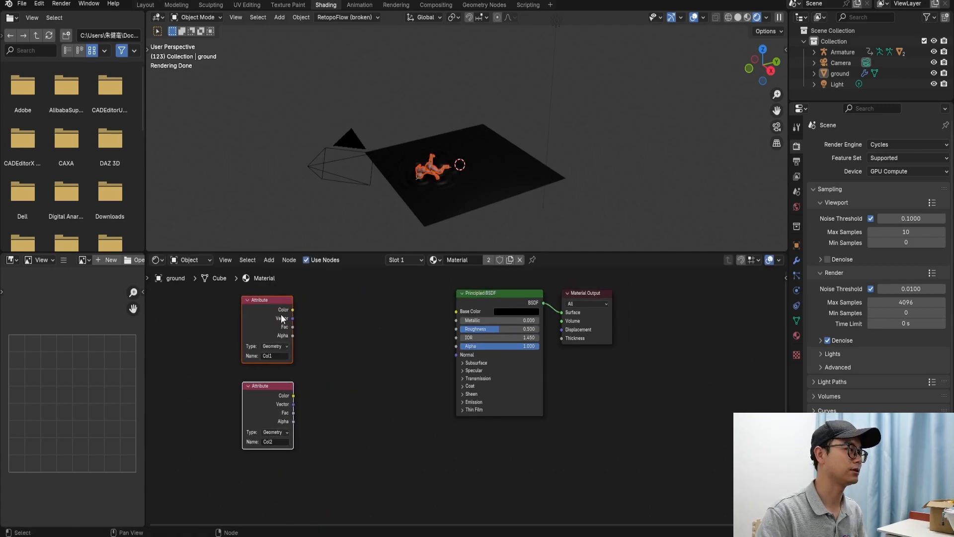
Add a Color Ramp node beside the Col1 Attribute and place a duplicate of it beside the Col2 Attribute.
{"action": "scroll", "coordinate": [280, 317], "scroll_direction": "up", "scroll_amount": 2}
{"action": "middle_click_drag", "start_coordinate": [282, 315], "coordinate": [282, 336]}
{"action": "key", "text": "shift+a"}
{"action": "type", "text": "ramp"}
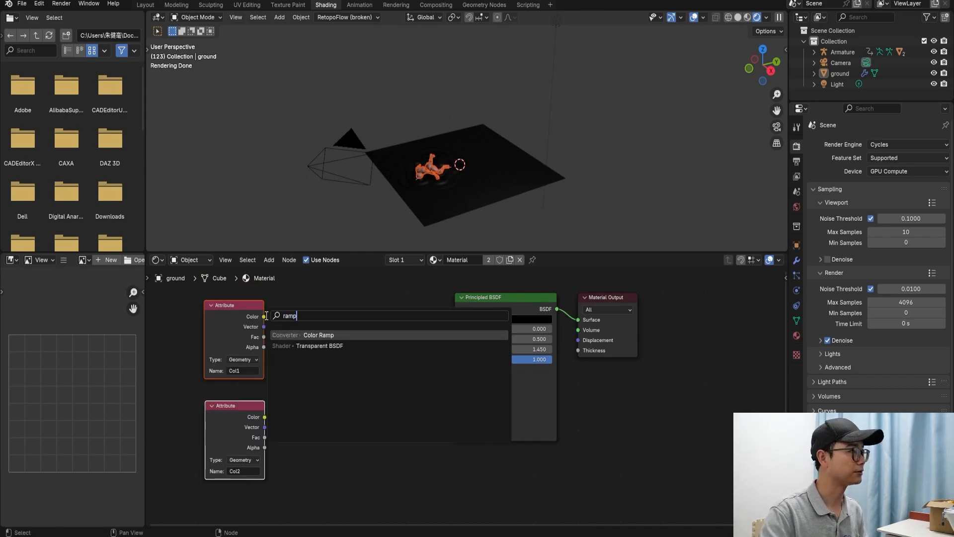
{"action": "key", "text": "Return"}
{"action": "left_click", "coordinate": [277, 300]}
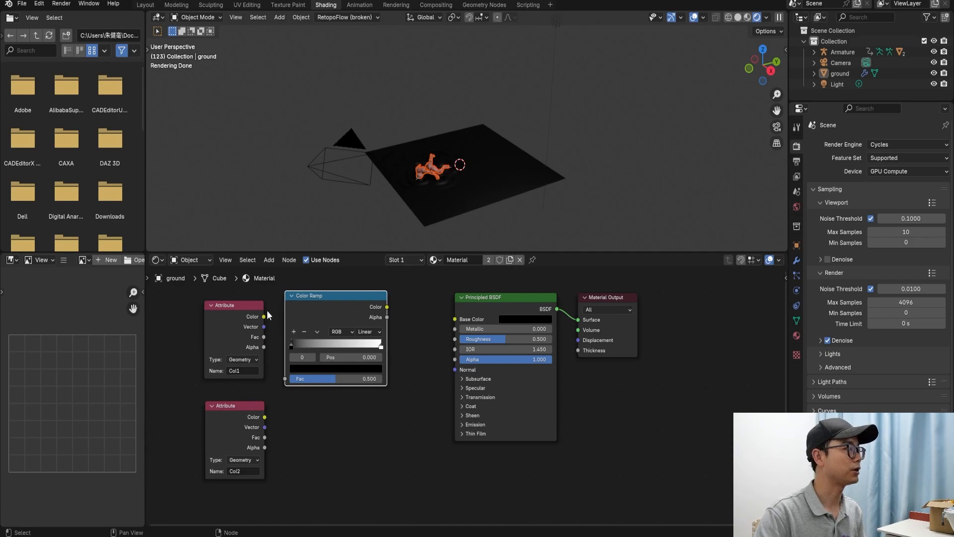
{"action": "key", "text": "shift+d"}
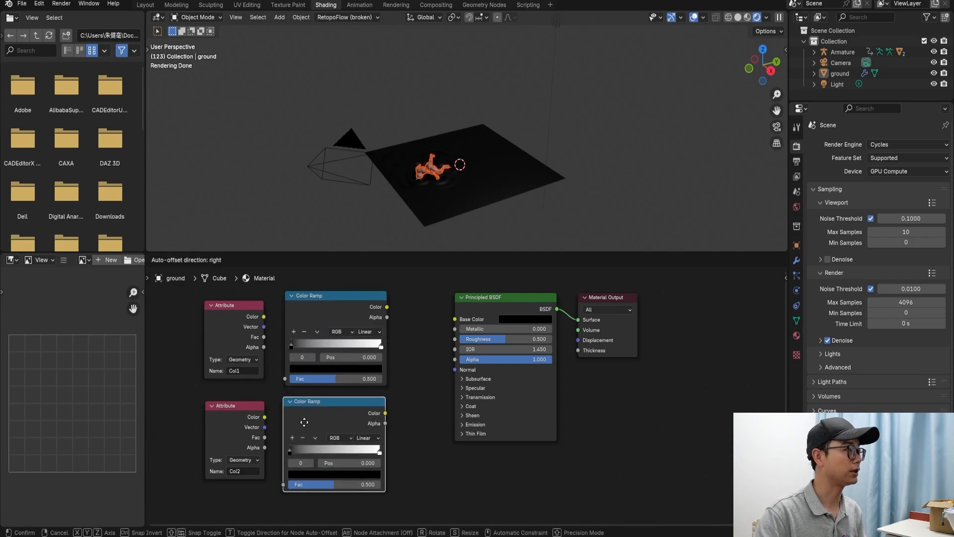
{"action": "left_click", "coordinate": [298, 412]}
Connect the Col1 Attribute's Fac to its Color Ramp and the ramp's Color to the Principled BSDF's Emission Strength.
{"action": "left_click_drag", "start_coordinate": [255, 318], "coordinate": [276, 360]}
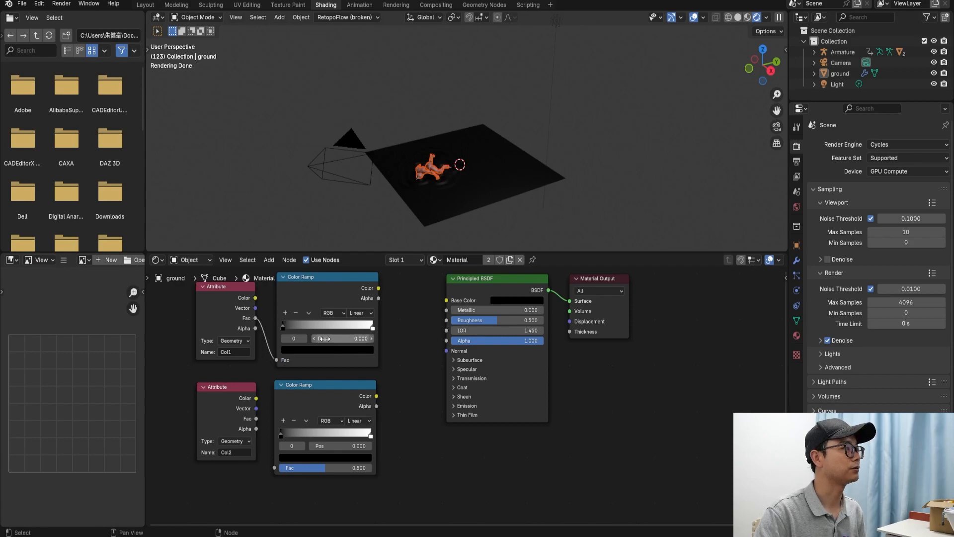
{"action": "left_click_drag", "start_coordinate": [371, 288], "coordinate": [383, 303]}
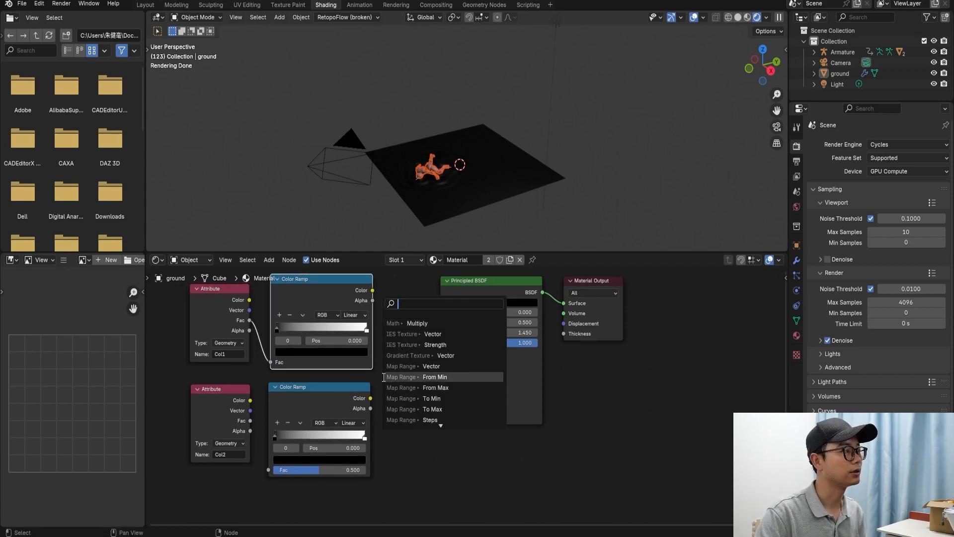
{"action": "left_click", "coordinate": [447, 408]}
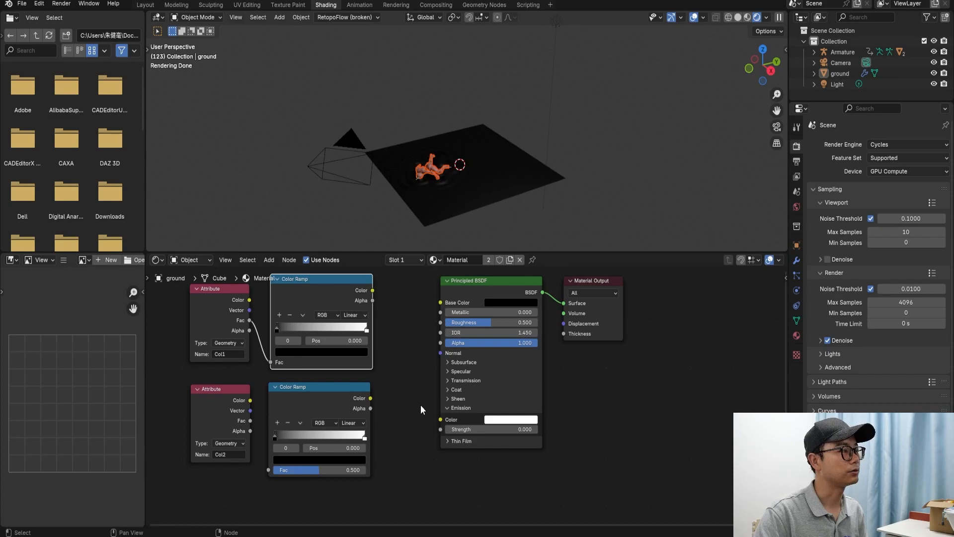
{"action": "left_click_drag", "start_coordinate": [372, 287], "coordinate": [440, 430]}
{"action": "scroll", "coordinate": [429, 183], "scroll_direction": "up", "scroll_amount": 2}
{"action": "middle_click_drag", "start_coordinate": [428, 183], "coordinate": [461, 189], "text": "shift"}
{"action": "scroll", "coordinate": [444, 184], "scroll_direction": "up", "scroll_amount": 2}
{"action": "scroll", "coordinate": [297, 321], "scroll_direction": "up", "scroll_amount": 1}
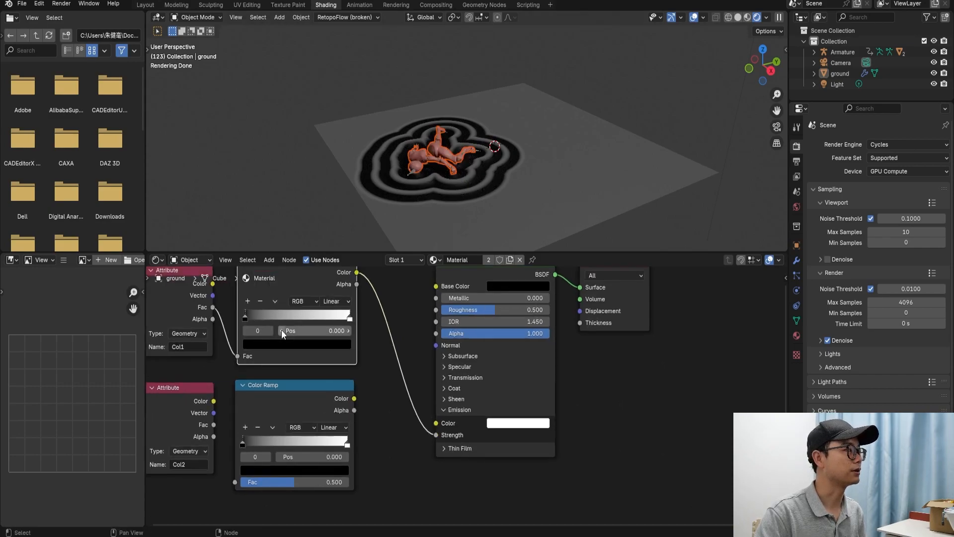
Try moving the black and white stops of the Col1 Color Ramp.
{"action": "mouse_move", "coordinate": [247, 319]}
{"action": "left_mouse_down"}
{"action": "mouse_move", "coordinate": [278, 317]}
{"action": "mouse_move", "coordinate": [245, 321]}
{"action": "left_mouse_up"}
{"action": "left_click_drag", "start_coordinate": [349, 318], "coordinate": [404, 326]}
{"action": "key", "text": "Home"}
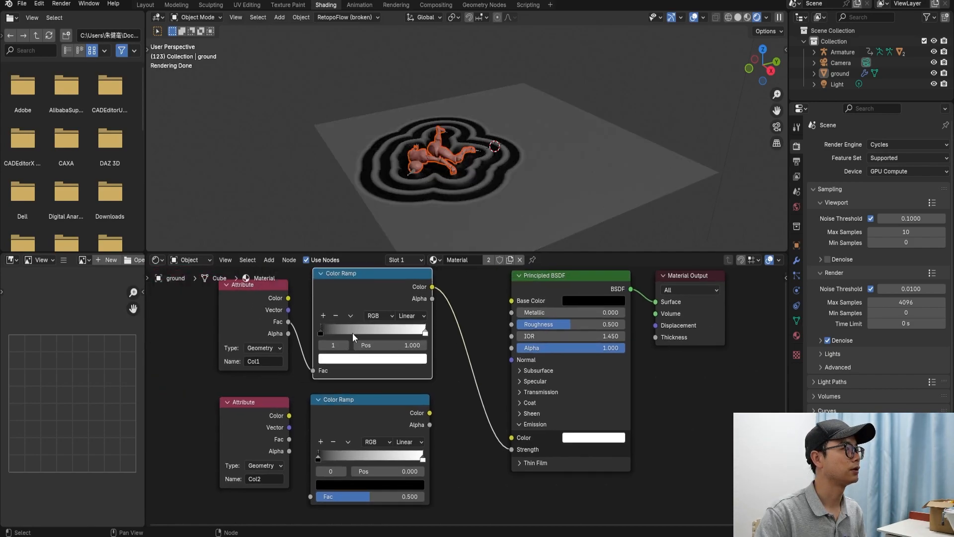
Move the Col1 Attribute away from its Color Ramp and check in the geometry nodes which node feeds the stored Col1 value.
{"action": "left_click_drag", "start_coordinate": [264, 320], "coordinate": [190, 319]}
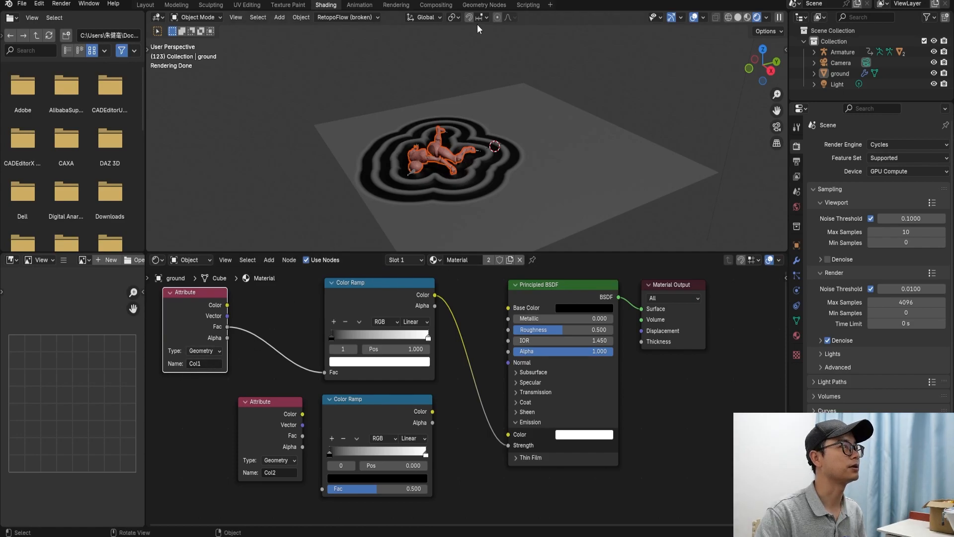
{"action": "left_click", "coordinate": [483, 5]}
{"action": "left_click", "coordinate": [559, 270]}
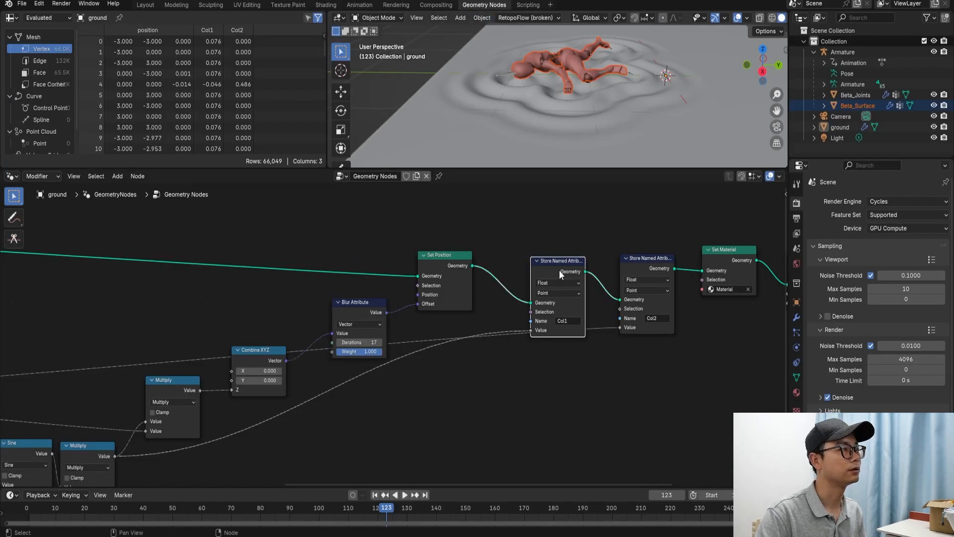
{"action": "scroll", "coordinate": [398, 341], "scroll_direction": "down", "scroll_amount": 1}
{"action": "left_click", "coordinate": [101, 447]}
{"action": "middle_click_drag", "start_coordinate": [189, 426], "coordinate": [304, 424]}
{"action": "scroll", "coordinate": [387, 378], "scroll_direction": "down", "scroll_amount": 3}
{"action": "left_click", "coordinate": [328, 4]}
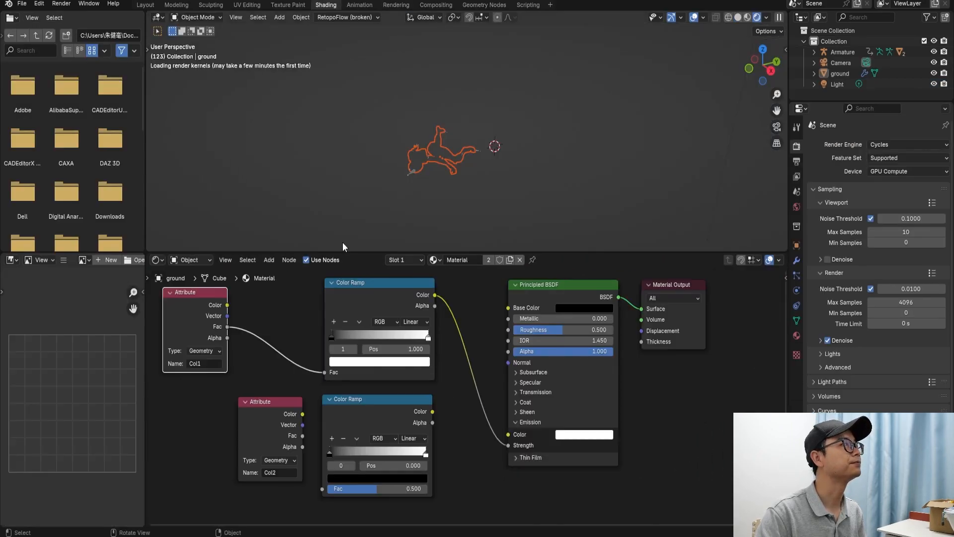
Insert a Map Range node between the Col1 Attribute and its Color Ramp.
{"action": "scroll", "coordinate": [393, 342], "scroll_direction": "up", "scroll_amount": 2}
{"action": "middle_click_drag", "start_coordinate": [335, 355], "coordinate": [418, 371]}
{"action": "key", "text": "shift+a"}
{"action": "key", "text": "shift"}
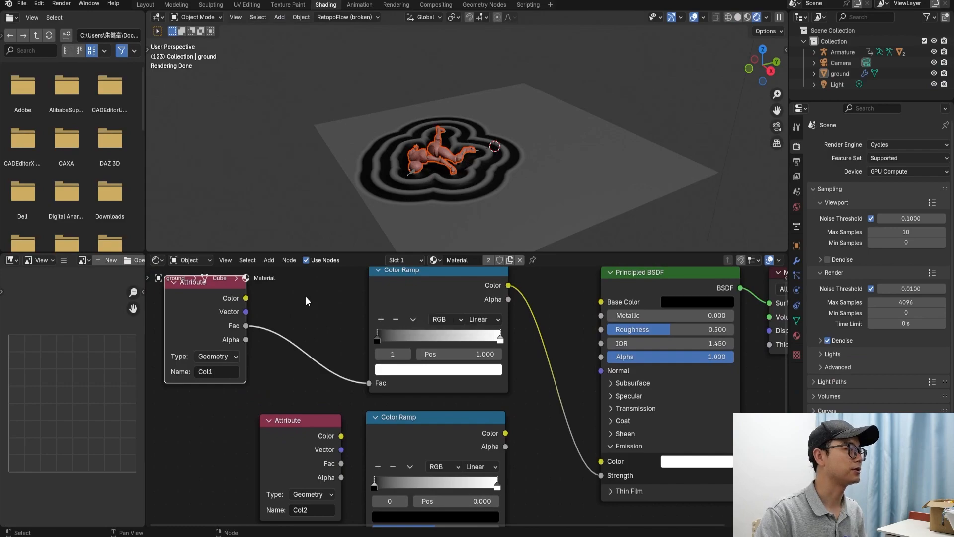
{"action": "key", "text": "shift+a"}
{"action": "left_click", "coordinate": [306, 297]}
{"action": "type", "text": "map"}
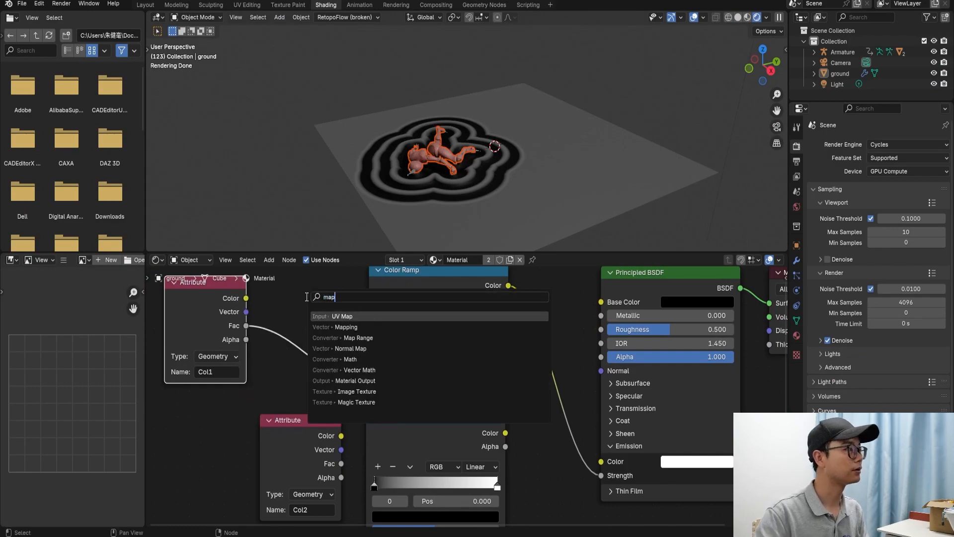
{"action": "type", "text": " r"}
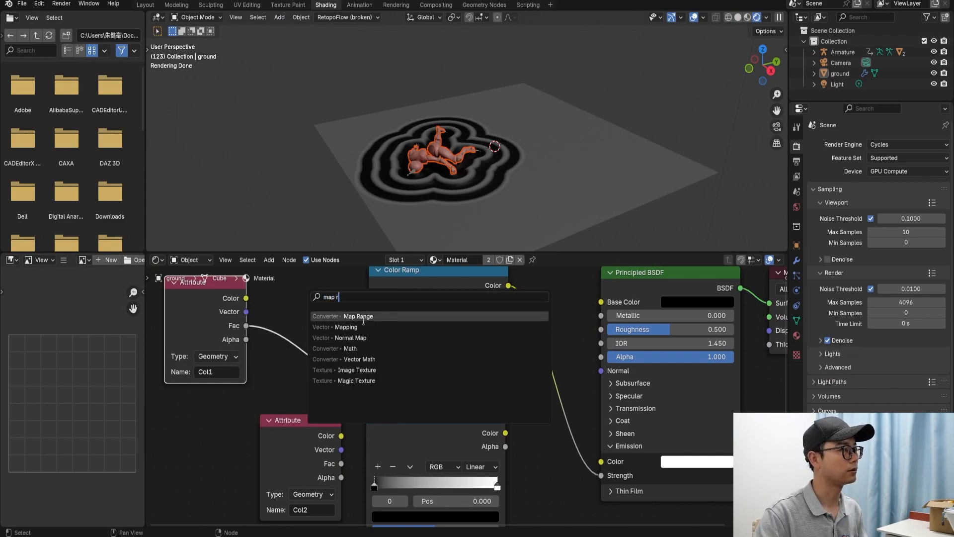
{"action": "left_click", "coordinate": [358, 317]}
{"action": "left_click", "coordinate": [291, 268]}
Set the Map Range node's From Min to -1.
{"action": "middle_click_drag", "start_coordinate": [343, 389], "coordinate": [313, 369]}
{"action": "left_click_drag", "start_coordinate": [316, 341], "coordinate": [293, 340]}
{"action": "scroll", "coordinate": [298, 358], "scroll_direction": "up", "scroll_amount": 2}
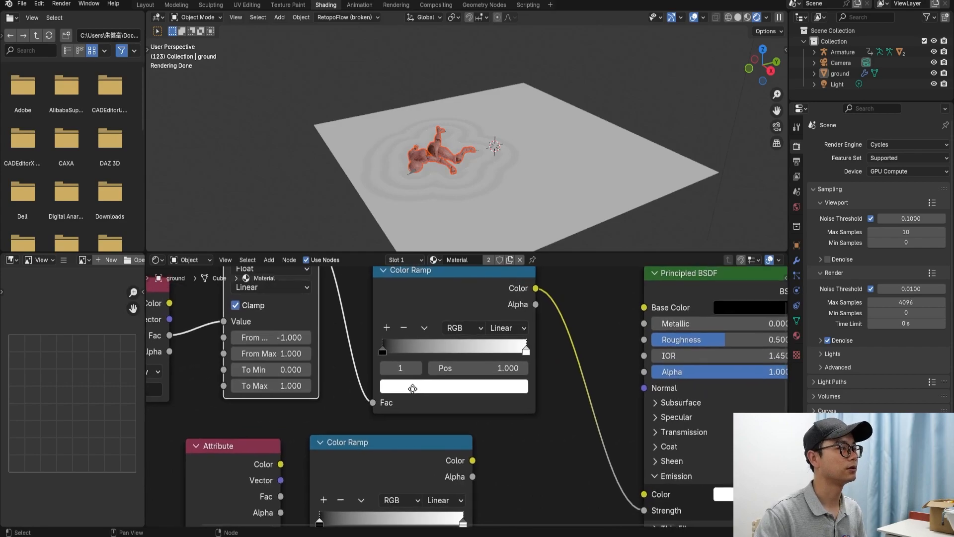
Move the black stop of the Col1 Color Ramp to position 0.509.
{"action": "left_click_drag", "start_coordinate": [373, 351], "coordinate": [455, 347]}
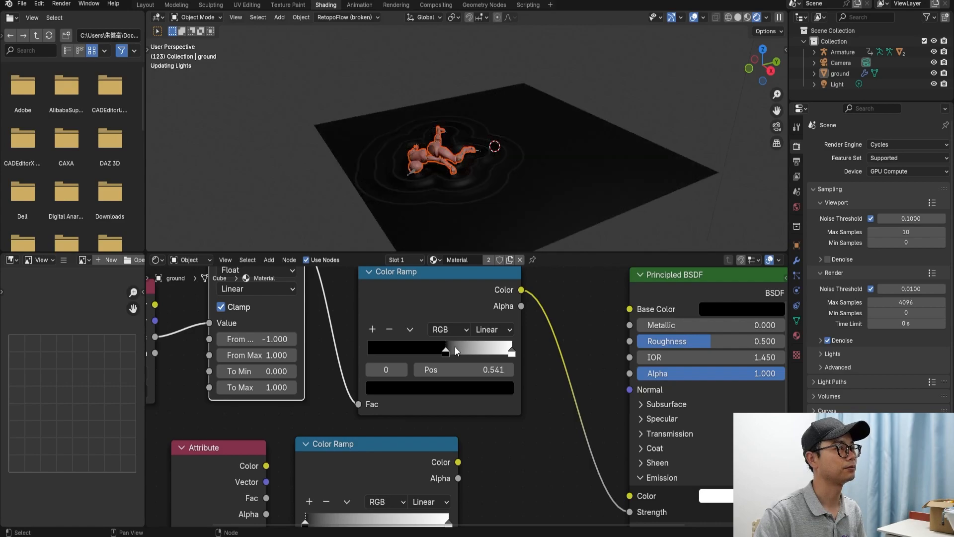
{"action": "left_click_drag", "start_coordinate": [454, 347], "coordinate": [443, 352]}
{"action": "scroll", "coordinate": [450, 354], "scroll_direction": "down", "scroll_amount": 1}
{"action": "scroll", "coordinate": [443, 353], "scroll_direction": "down", "scroll_amount": 1}
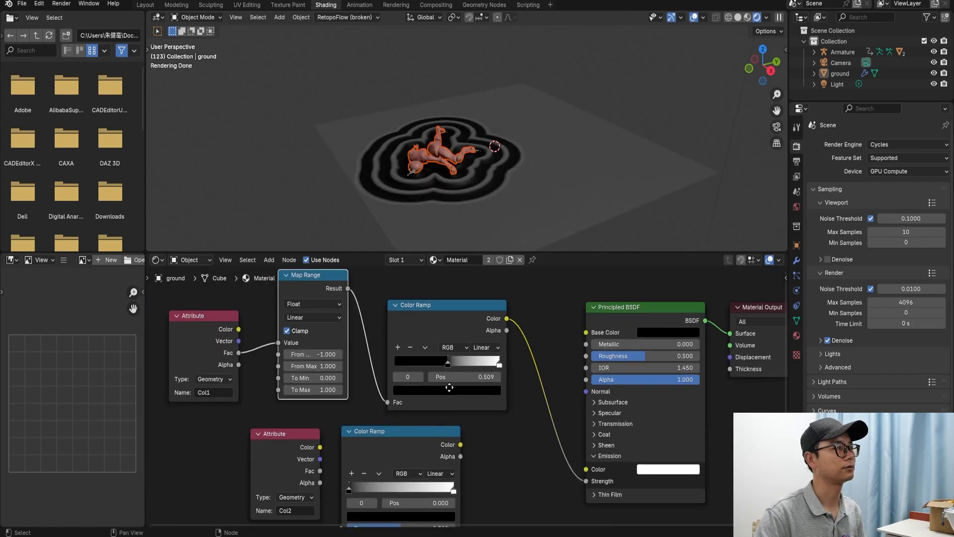
Rearrange the Col2 nodes, connect the Col2 Attribute's Fac to its Color Ramp, and link the ramp's Color to Emission Strength.
{"action": "middle_click_drag", "start_coordinate": [450, 389], "coordinate": [433, 360]}
{"action": "scroll", "coordinate": [466, 395], "scroll_direction": "down", "scroll_amount": 1}
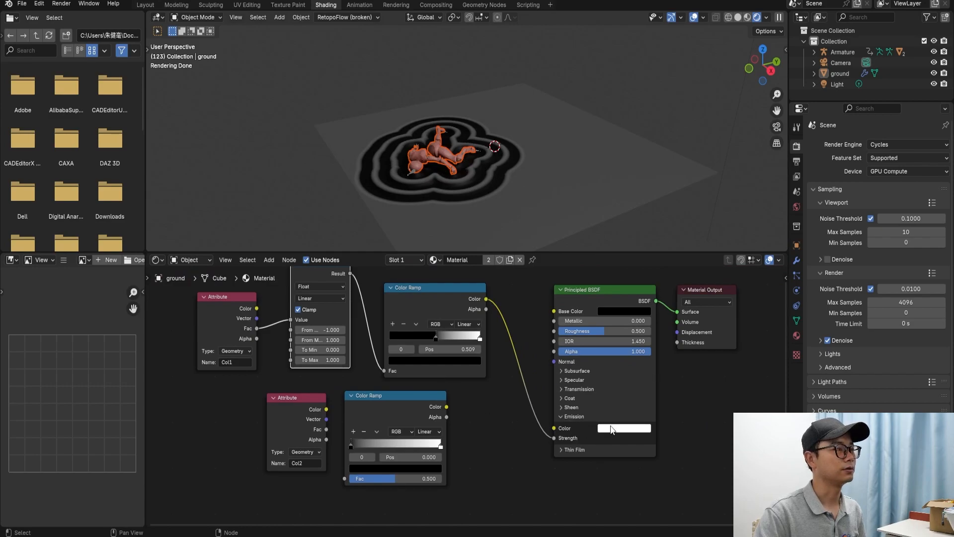
{"action": "middle_click_drag", "start_coordinate": [365, 414], "coordinate": [363, 393]}
{"action": "left_click_drag", "start_coordinate": [297, 391], "coordinate": [229, 408]}
{"action": "left_click", "coordinate": [371, 401]}
{"action": "left_click_drag", "start_coordinate": [371, 400], "coordinate": [267, 458]}
{"action": "left_click_drag", "start_coordinate": [370, 387], "coordinate": [553, 414]}
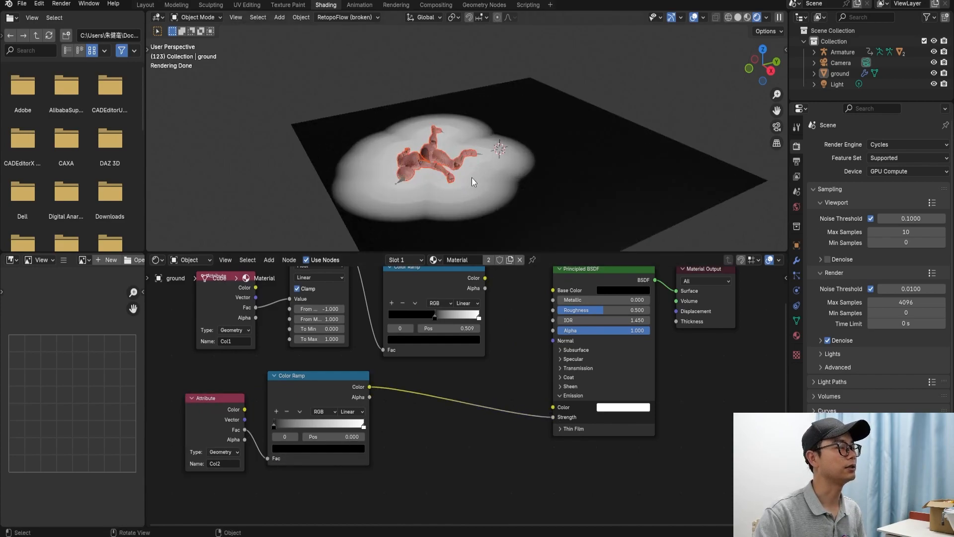
Insert a Mix Color node into the link between the Col2 Color Ramp and Emission Strength.
{"action": "middle_click_drag", "start_coordinate": [472, 178], "coordinate": [447, 165]}
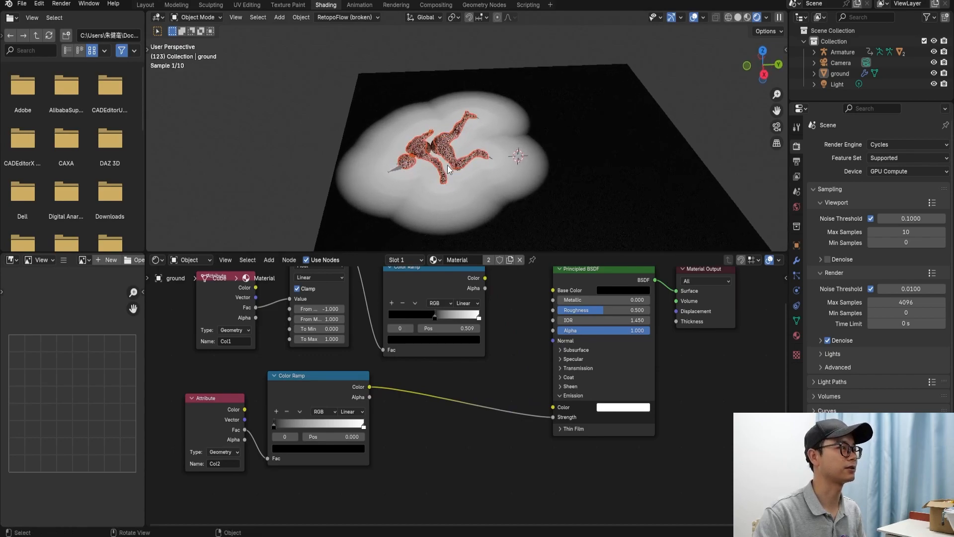
{"action": "mouse_move", "coordinate": [434, 328]}
{"action": "middle_mouse_down"}
{"action": "mouse_move", "coordinate": [434, 364]}
{"action": "mouse_move", "coordinate": [452, 324]}
{"action": "middle_mouse_up"}
{"action": "scroll", "coordinate": [450, 338], "scroll_direction": "down", "scroll_amount": 2}
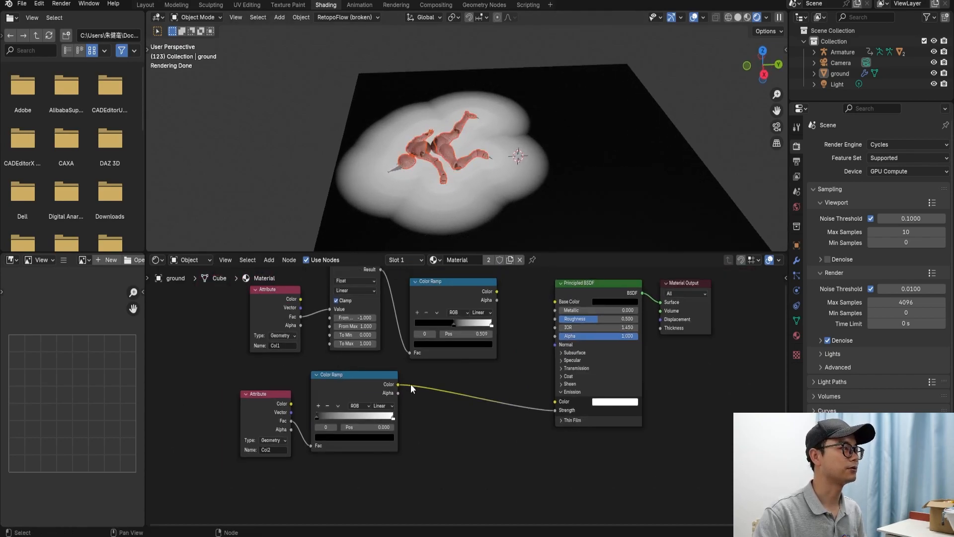
{"action": "left_click_drag", "start_coordinate": [458, 298], "coordinate": [450, 298]}
{"action": "key", "text": "shift+a"}
{"action": "key", "text": "shift+a"}
{"action": "type", "text": "mix"}
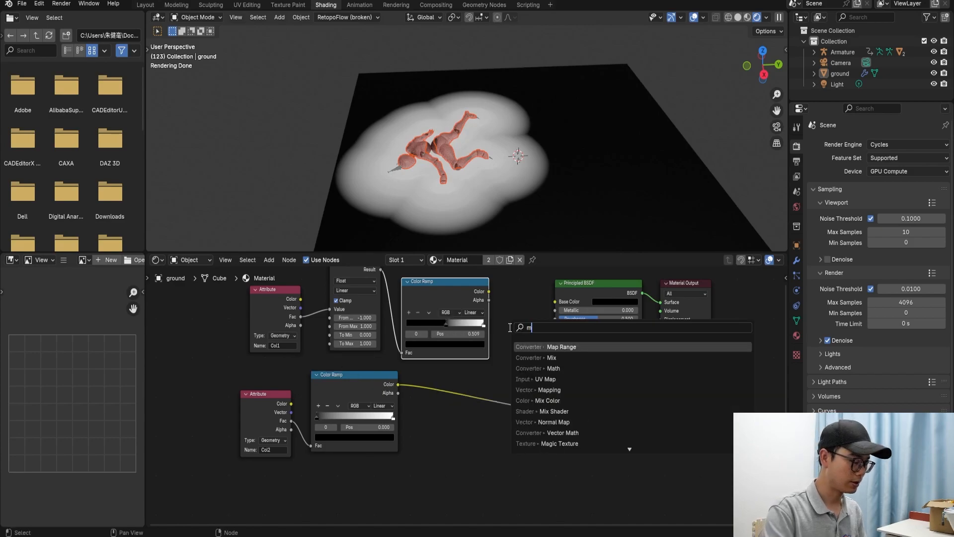
{"action": "key", "text": "Down"}
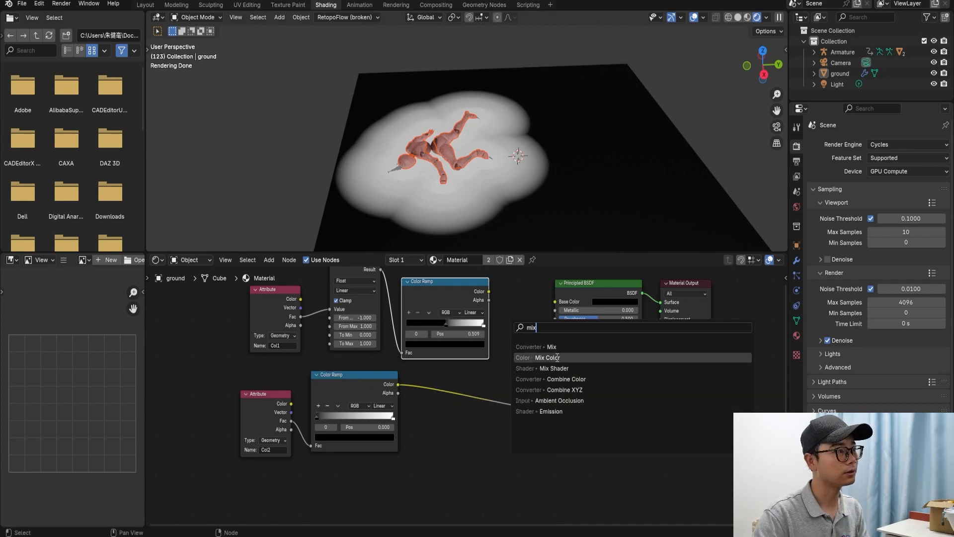
{"action": "key", "text": "Return"}
{"action": "left_click", "coordinate": [512, 343]}
Connect the Col1 Color Ramp's Alpha to the Mix node's B input and space out the Mix, Principled BSDF and Material Output nodes.
{"action": "left_click_drag", "start_coordinate": [511, 344], "coordinate": [492, 384]}
{"action": "left_click_drag", "start_coordinate": [684, 366], "coordinate": [610, 299]}
{"action": "left_click_drag", "start_coordinate": [615, 292], "coordinate": [689, 302]}
{"action": "left_click_drag", "start_coordinate": [528, 317], "coordinate": [552, 317]}
{"action": "scroll", "coordinate": [544, 368], "scroll_direction": "down", "scroll_amount": 1}
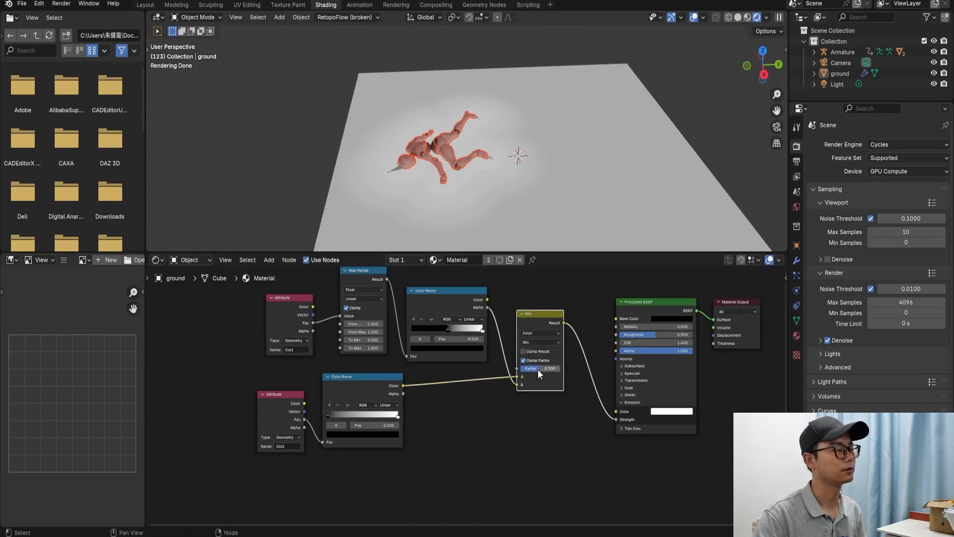
Set the Mix factor to 0.492 and feed its B input from the Col1 Color Ramp's Color output.
{"action": "mouse_move", "coordinate": [541, 368]}
{"action": "left_mouse_down"}
{"action": "mouse_move", "coordinate": [560, 368]}
{"action": "mouse_move", "coordinate": [521, 368]}
{"action": "mouse_move", "coordinate": [539, 368]}
{"action": "left_mouse_up"}
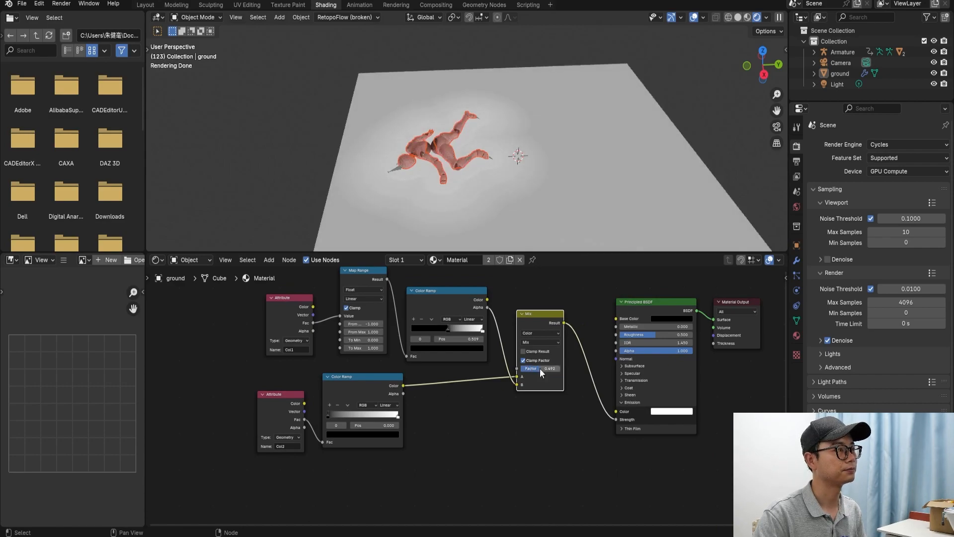
{"action": "scroll", "coordinate": [540, 369], "scroll_direction": "up", "scroll_amount": 1}
{"action": "middle_click_drag", "start_coordinate": [540, 368], "coordinate": [533, 376]}
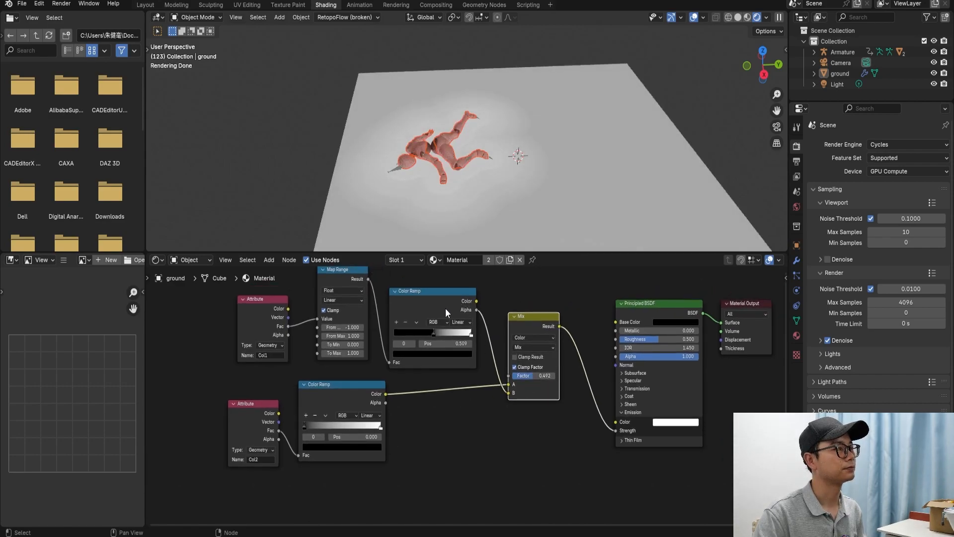
{"action": "left_click_drag", "start_coordinate": [476, 301], "coordinate": [504, 393]}
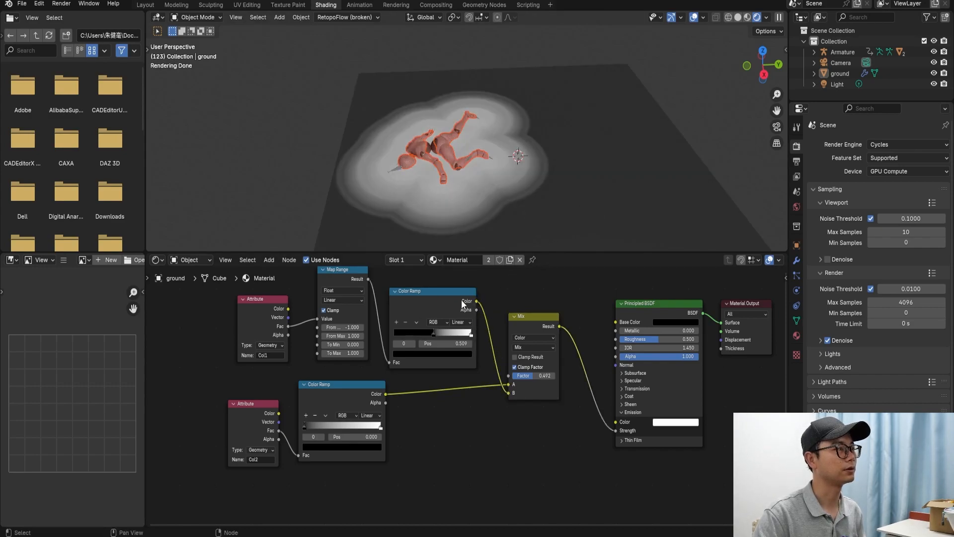
Set the Mix node's factor to 0.667.
{"action": "scroll", "coordinate": [463, 301], "scroll_direction": "up", "scroll_amount": 1}
{"action": "left_click", "coordinate": [455, 283]}
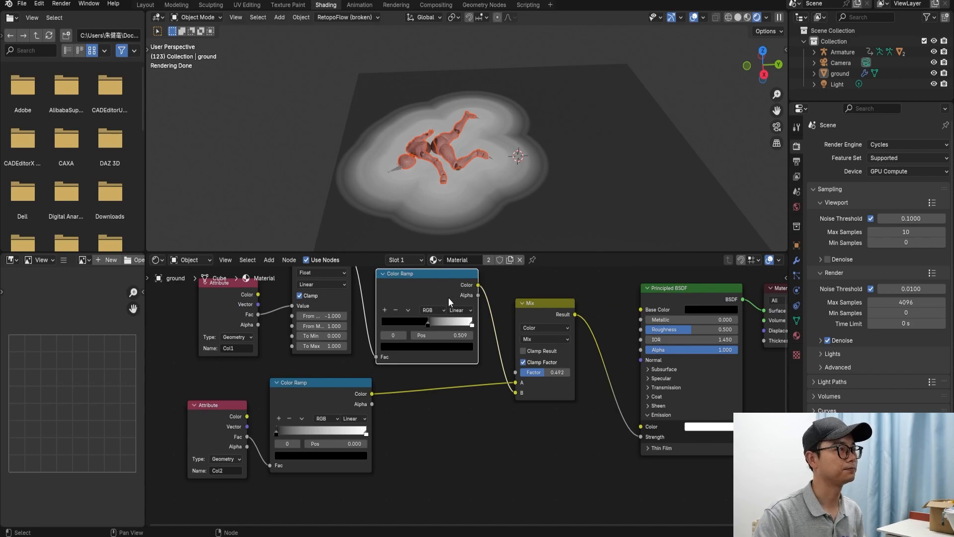
{"action": "scroll", "coordinate": [462, 313], "scroll_direction": "down", "scroll_amount": 1}
{"action": "scroll", "coordinate": [503, 338], "scroll_direction": "up", "scroll_amount": 1}
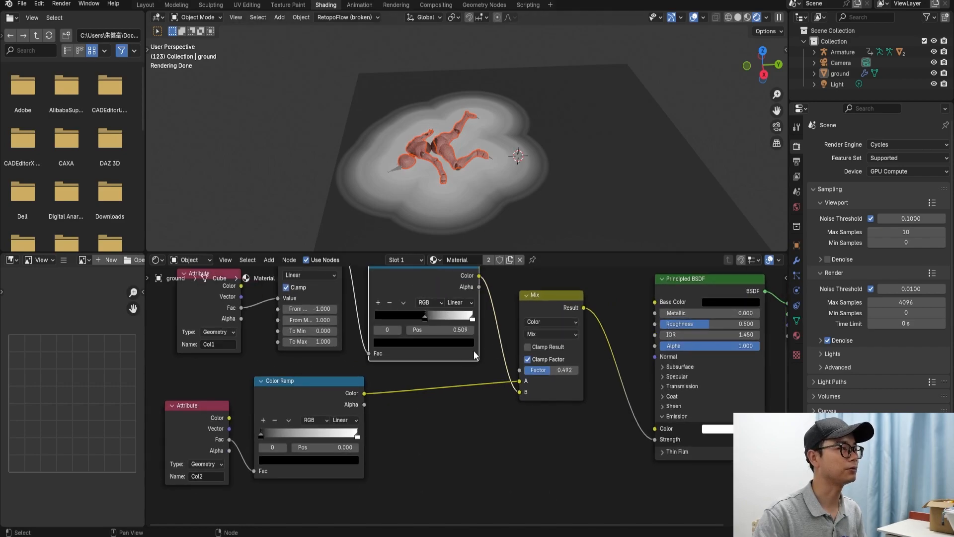
{"action": "left_click_drag", "start_coordinate": [547, 370], "coordinate": [550, 370]}
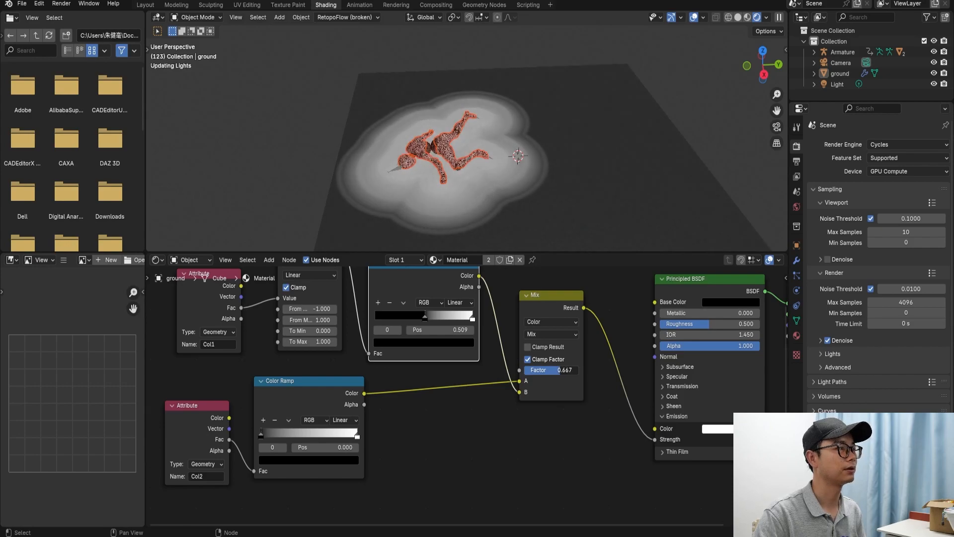
Move the Col1 Color Ramp's black stop to 0.541 and bring its white stop closer to it.
{"action": "mouse_move", "coordinate": [426, 317]}
{"action": "left_mouse_down"}
{"action": "mouse_move", "coordinate": [468, 316]}
{"action": "mouse_move", "coordinate": [428, 317]}
{"action": "left_mouse_up"}
{"action": "left_click", "coordinate": [427, 317]}
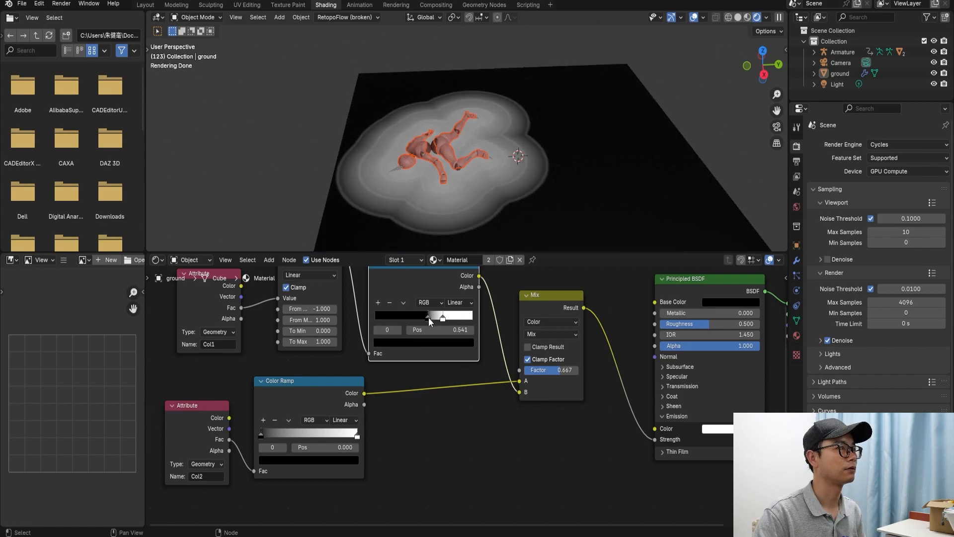
Save the file and duplicate the Col2 Color Ramp node, placing the copy just below the original.
{"action": "scroll", "coordinate": [479, 309], "scroll_direction": "down", "scroll_amount": 5}
{"action": "key", "text": "ctrl+s"}
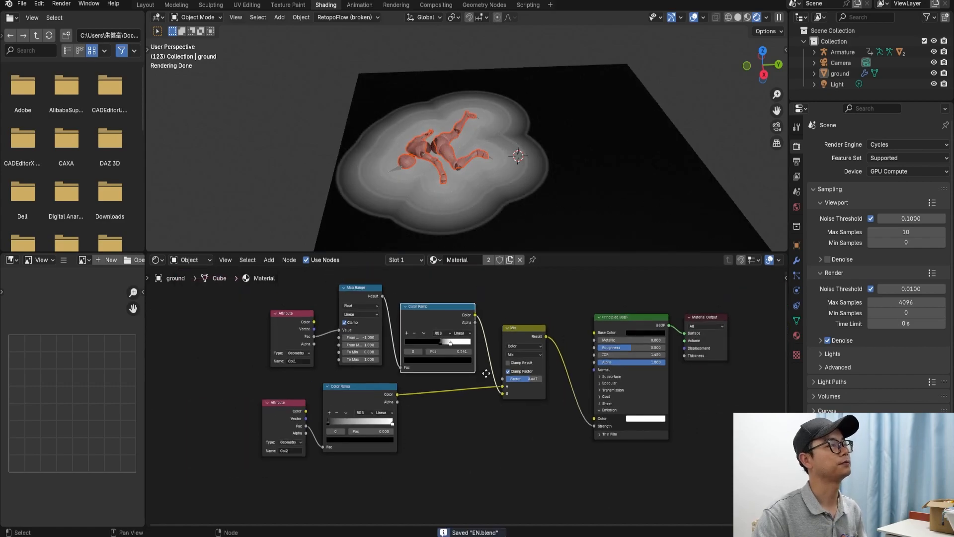
{"action": "middle_click_drag", "start_coordinate": [482, 368], "coordinate": [483, 331]}
{"action": "left_click", "coordinate": [343, 362]}
{"action": "key", "text": "shift+d"}
{"action": "left_click", "coordinate": [354, 437]}
Connect the Col2 Attribute's Fac output to the duplicated Color Ramp's Fac input and move the Attribute node slightly away from the ramps.
{"action": "left_click_drag", "start_coordinate": [307, 388], "coordinate": [317, 420]}
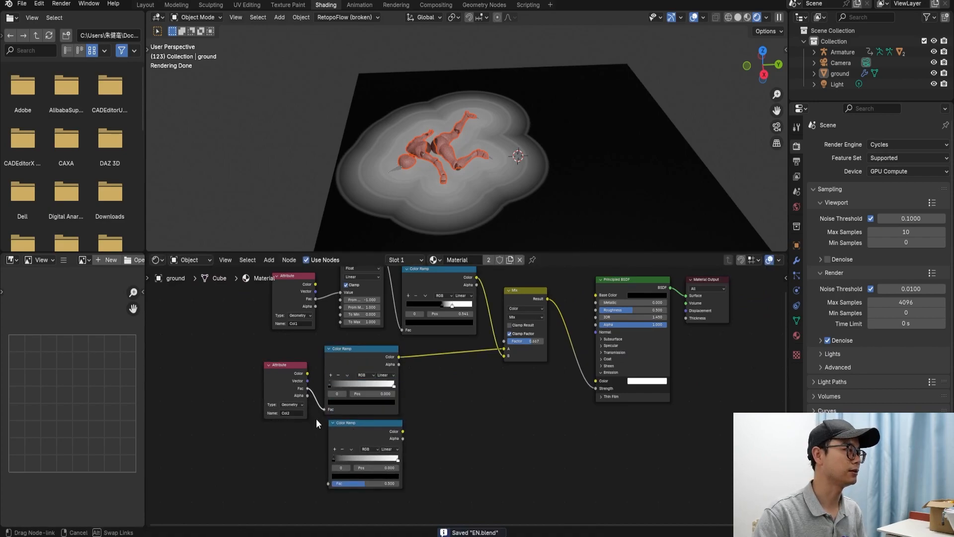
{"action": "left_click_drag", "start_coordinate": [323, 474], "coordinate": [329, 483]}
{"action": "scroll", "coordinate": [348, 474], "scroll_direction": "up", "scroll_amount": 2}
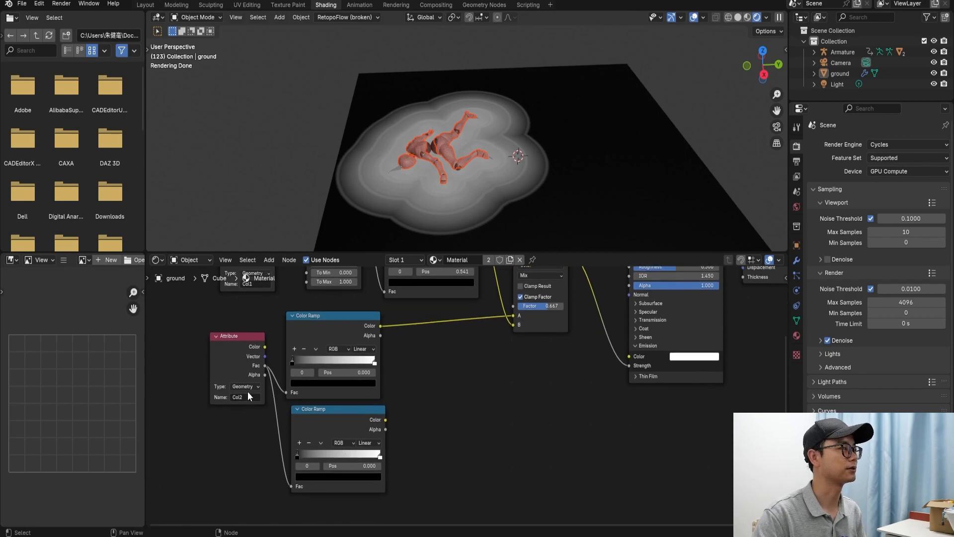
{"action": "left_click_drag", "start_coordinate": [239, 348], "coordinate": [231, 354]}
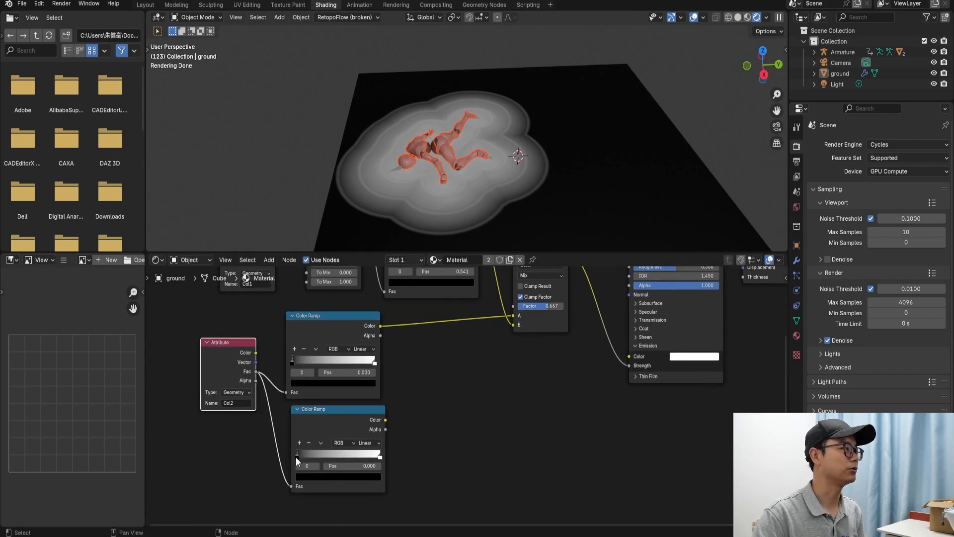
Color the duplicated ramp's first stop bright blue and add a magenta stop about a third of the way along.
{"action": "left_click", "coordinate": [314, 476]}
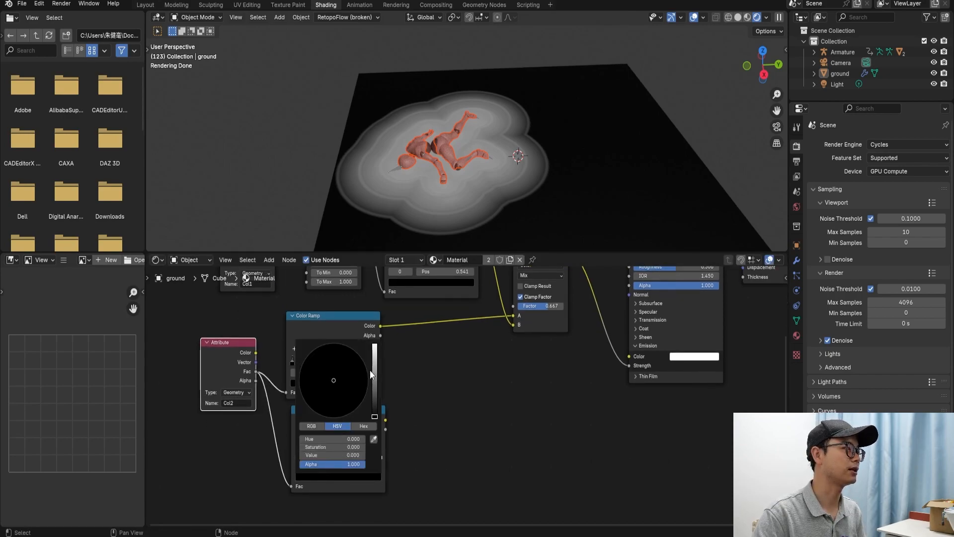
{"action": "left_click", "coordinate": [374, 345]}
{"action": "left_click", "coordinate": [353, 358]}
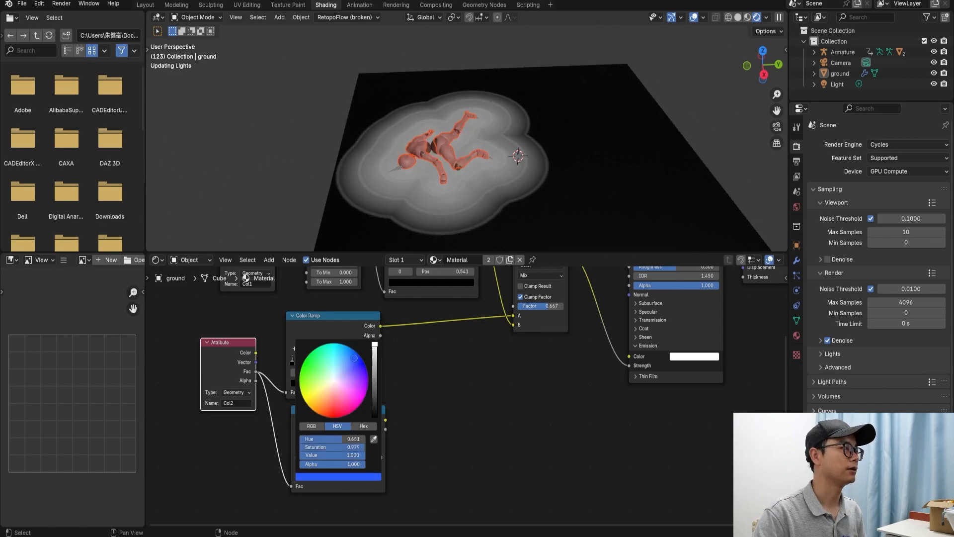
{"action": "left_click", "coordinate": [324, 453], "text": "ctrl"}
{"action": "left_click", "coordinate": [327, 426]}
{"action": "left_click", "coordinate": [336, 476]}
{"action": "left_click", "coordinate": [351, 401]}
Add a red stop at 0.491 and a bright green stop further along the duplicated Color Ramp.
{"action": "left_click", "coordinate": [337, 455], "text": "ctrl"}
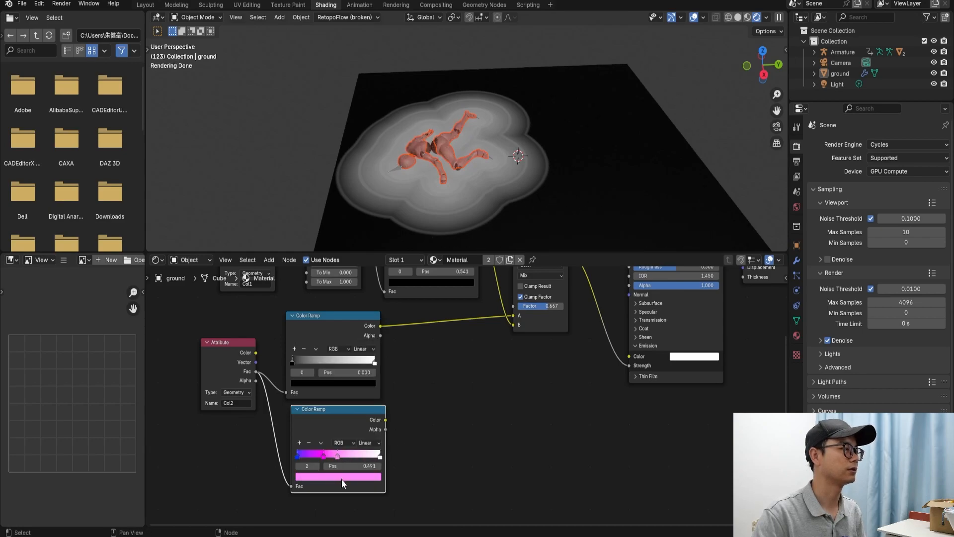
{"action": "left_click", "coordinate": [341, 477]}
{"action": "left_click", "coordinate": [330, 417]}
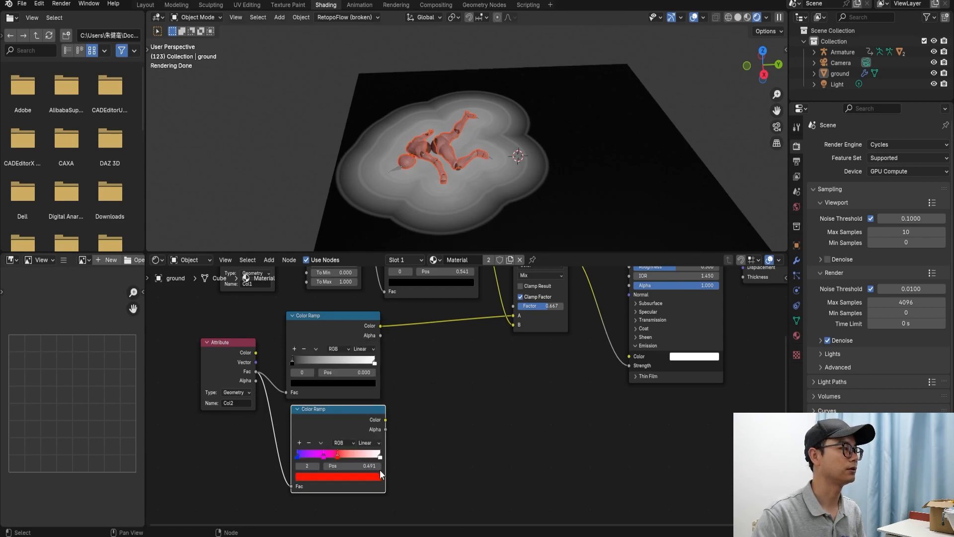
{"action": "left_click", "coordinate": [356, 455], "text": "ctrl"}
{"action": "left_click", "coordinate": [357, 476]}
{"action": "left_click", "coordinate": [321, 379]}
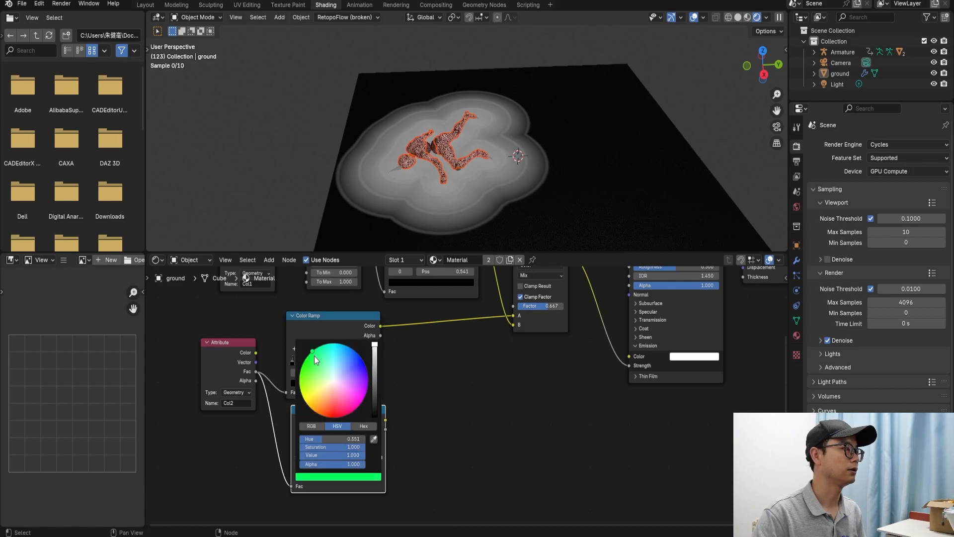
Add an orange stop at 0.859 to the duplicated Color Ramp and color its end stop purple.
{"action": "left_click", "coordinate": [371, 460]}
{"action": "left_click", "coordinate": [370, 478]}
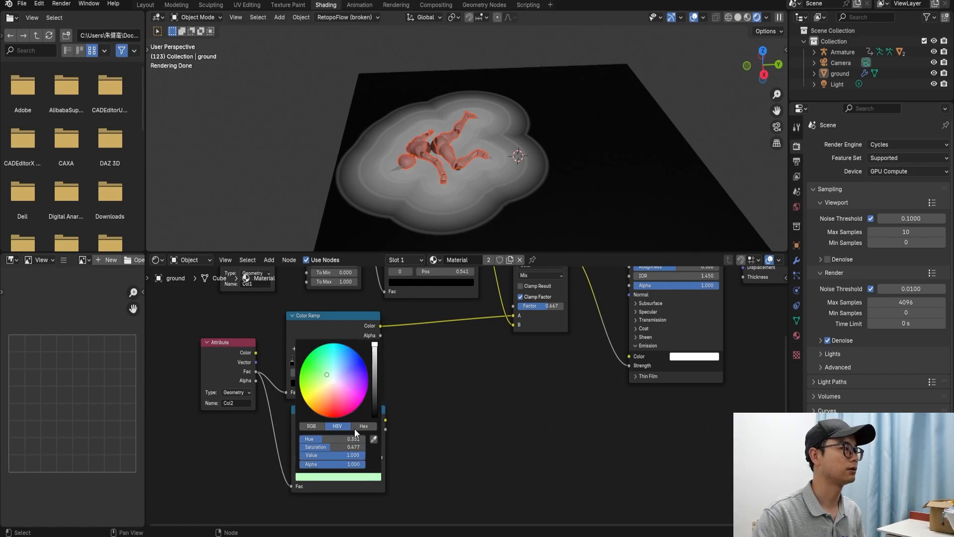
{"action": "left_click", "coordinate": [320, 414]}
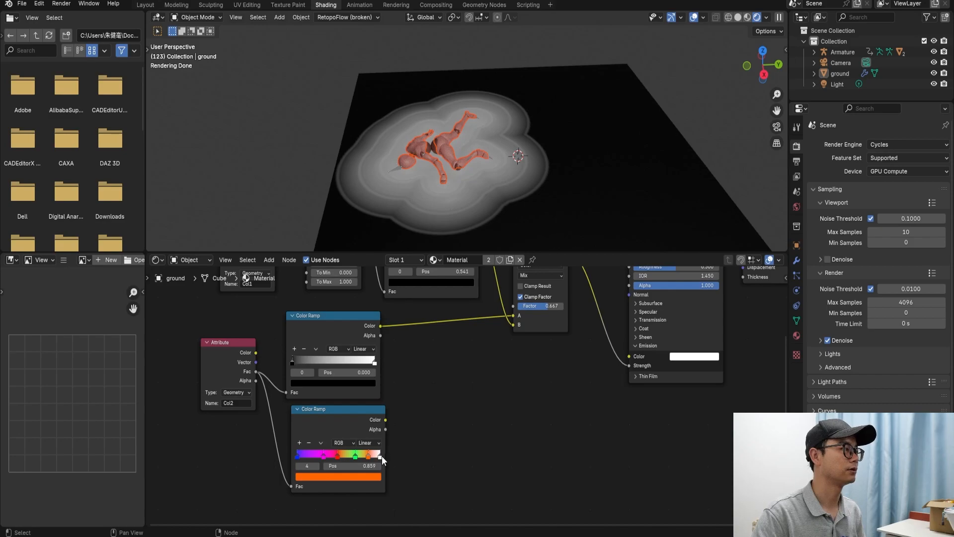
{"action": "left_click", "coordinate": [380, 456]}
{"action": "left_click", "coordinate": [377, 480]}
{"action": "left_click", "coordinate": [367, 387]}
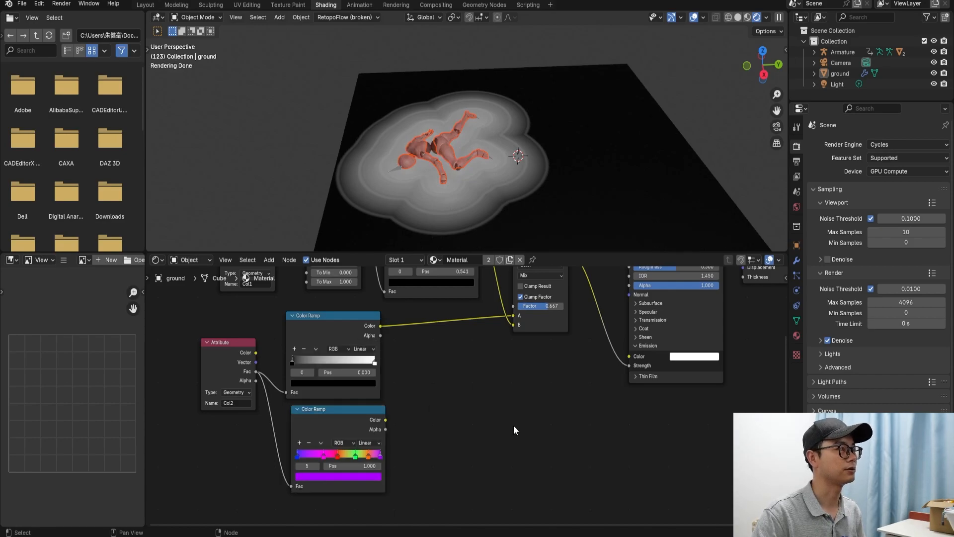
Connect the multicolored ramp's Color output to the Principled BSDF's emission Color and save the file.
{"action": "left_click_drag", "start_coordinate": [386, 420], "coordinate": [629, 356]}
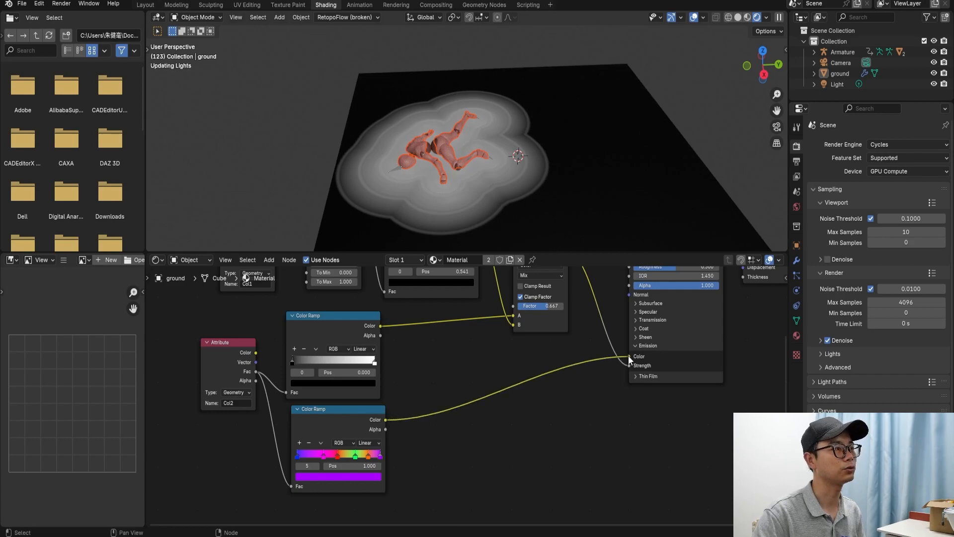
{"action": "middle_click_drag", "start_coordinate": [571, 160], "coordinate": [538, 171]}
{"action": "key", "text": "ctrl+s"}
Play a few frames of the animation in the rendered viewport and examine the colored ground from a lower angle.
{"action": "key", "text": "space"}
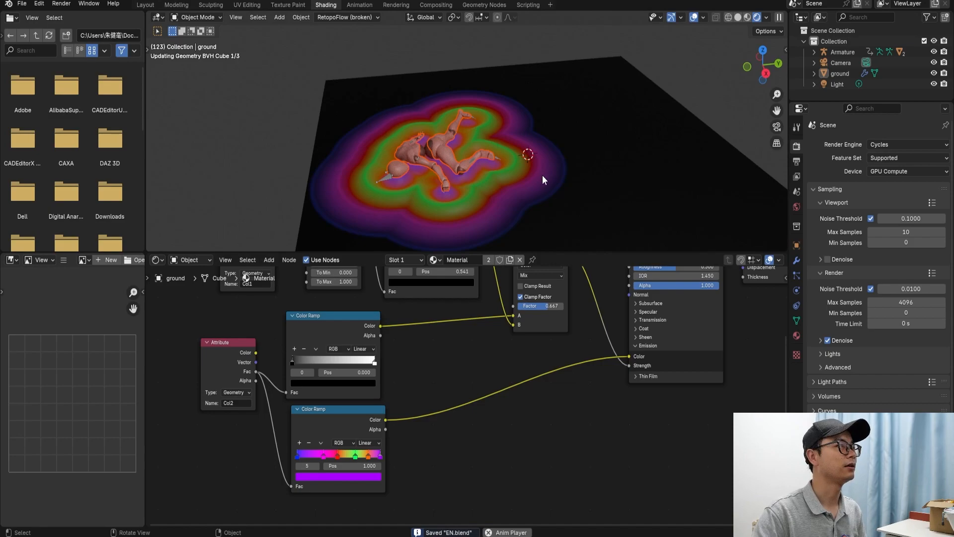
{"action": "key", "text": "space"}
{"action": "mouse_move", "coordinate": [423, 195]}
{"action": "middle_mouse_down"}
{"action": "mouse_move", "coordinate": [438, 189]}
{"action": "mouse_move", "coordinate": [414, 184]}
{"action": "middle_mouse_up"}
{"action": "scroll", "coordinate": [415, 345], "scroll_direction": "down", "scroll_amount": 4}
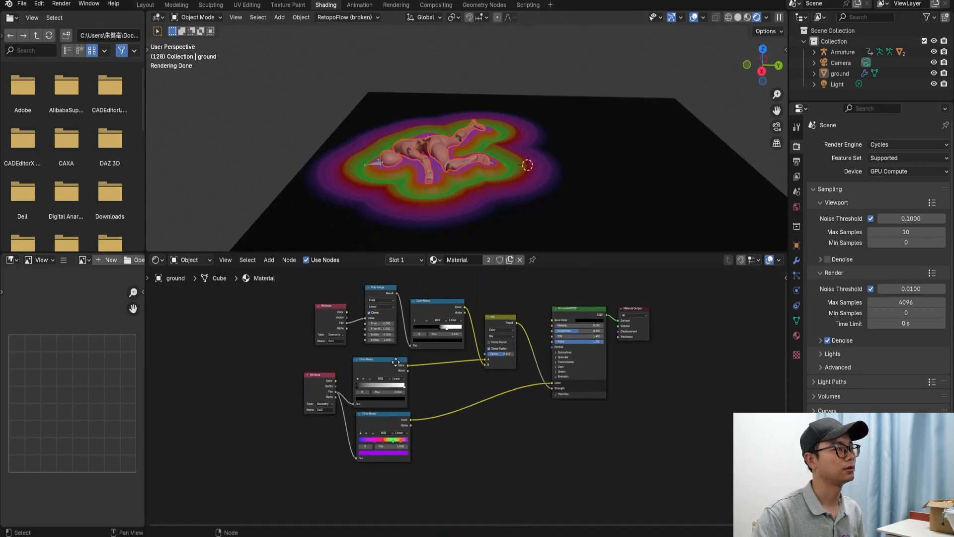
{"action": "scroll", "coordinate": [404, 355], "scroll_direction": "up", "scroll_amount": 2}
Switch to the Layout workspace and display the colored ground in Material Preview shading.
{"action": "left_click", "coordinate": [146, 5]}
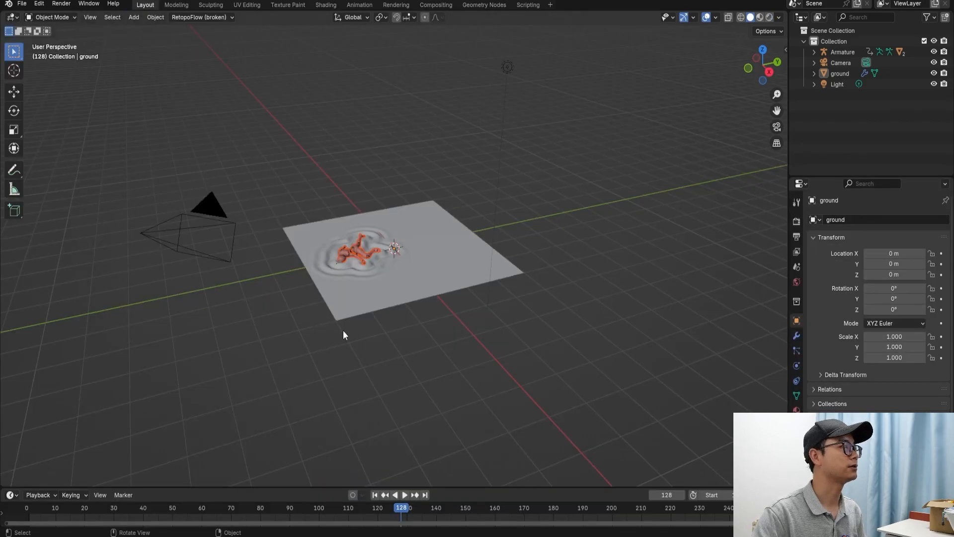
{"action": "scroll", "coordinate": [363, 285], "scroll_direction": "up", "scroll_amount": 4}
{"action": "left_click", "coordinate": [759, 17]}
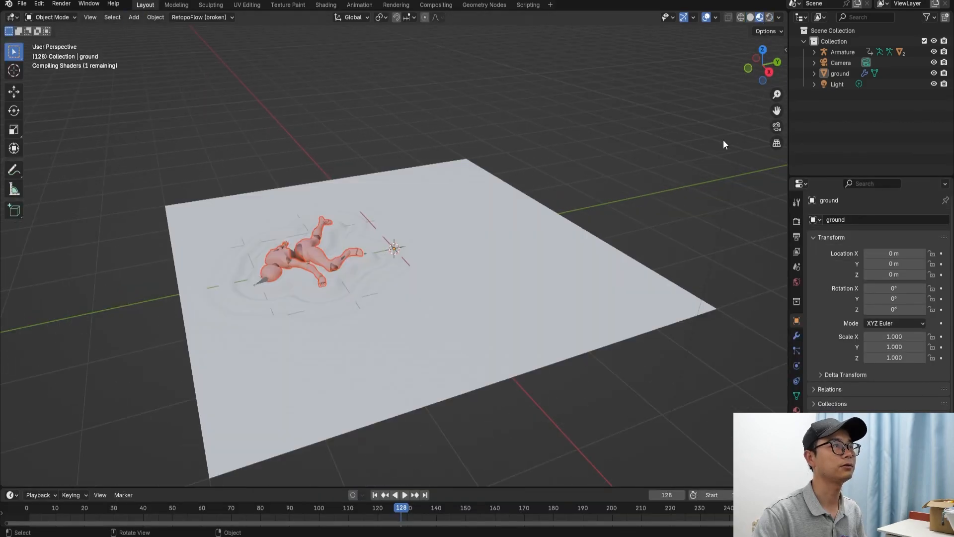
{"action": "middle_click_drag", "start_coordinate": [255, 285], "coordinate": [297, 275]}
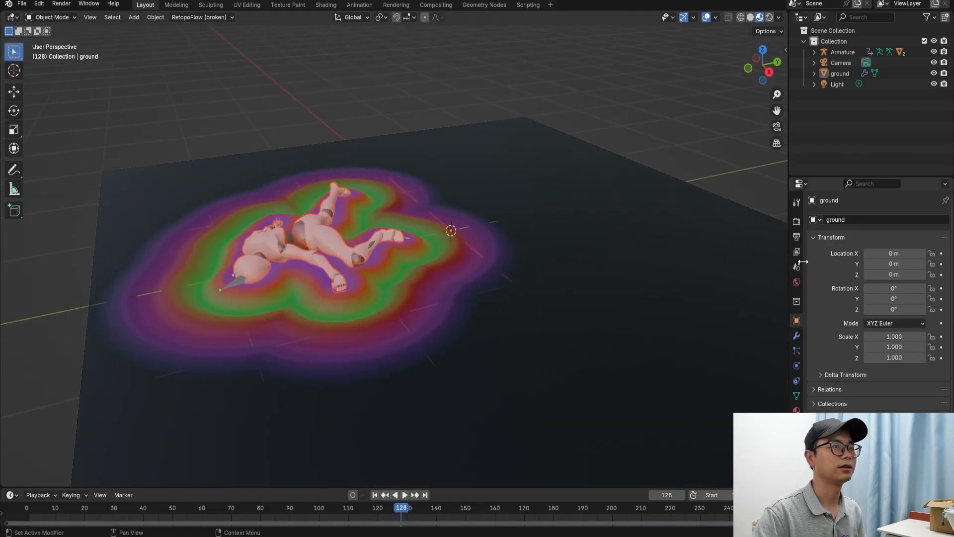
In the render properties, set the Cycles device to CPU and change the render engine to EEVEE.
{"action": "left_click", "coordinate": [797, 237]}
{"action": "left_click", "coordinate": [796, 252]}
{"action": "left_click", "coordinate": [796, 236]}
{"action": "left_click", "coordinate": [797, 221]}
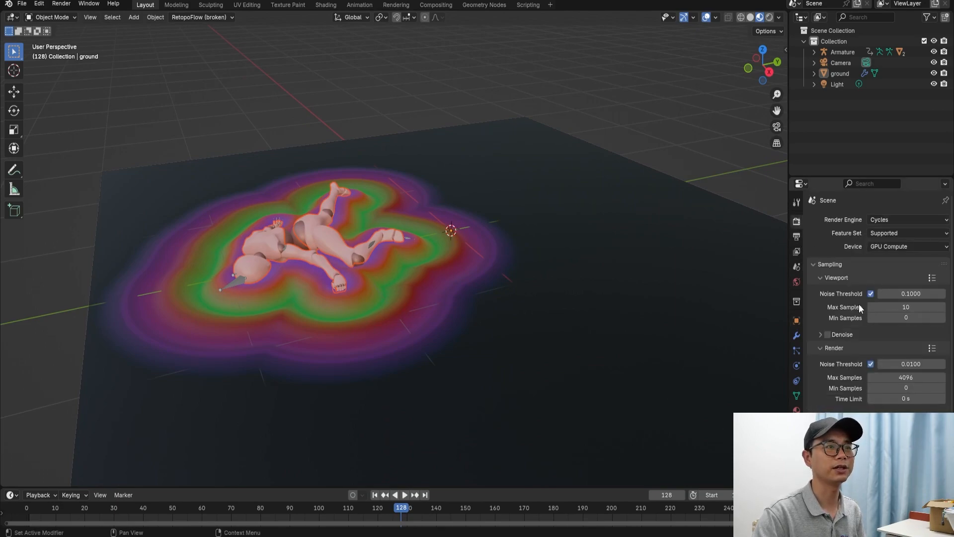
{"action": "left_click", "coordinate": [883, 246]}
{"action": "left_click", "coordinate": [892, 261]}
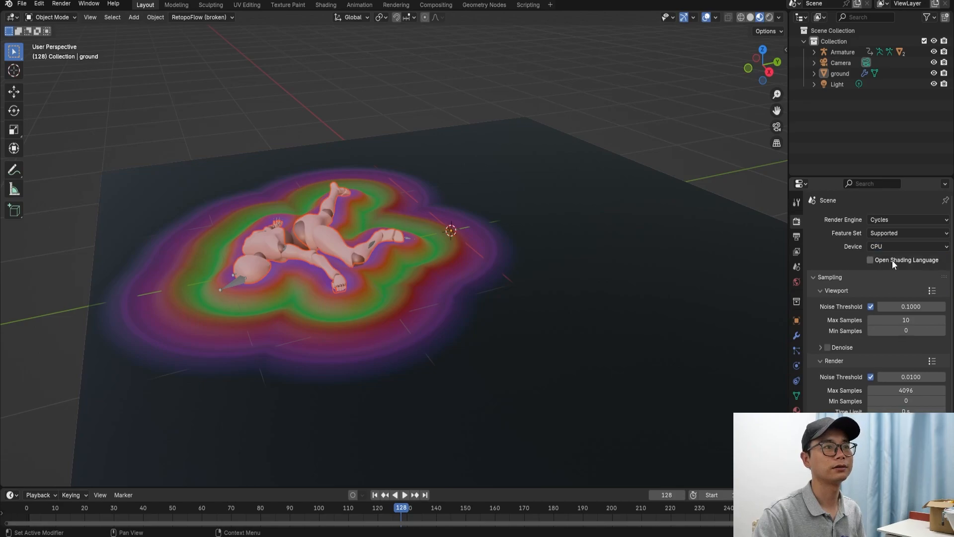
{"action": "left_click", "coordinate": [881, 221]}
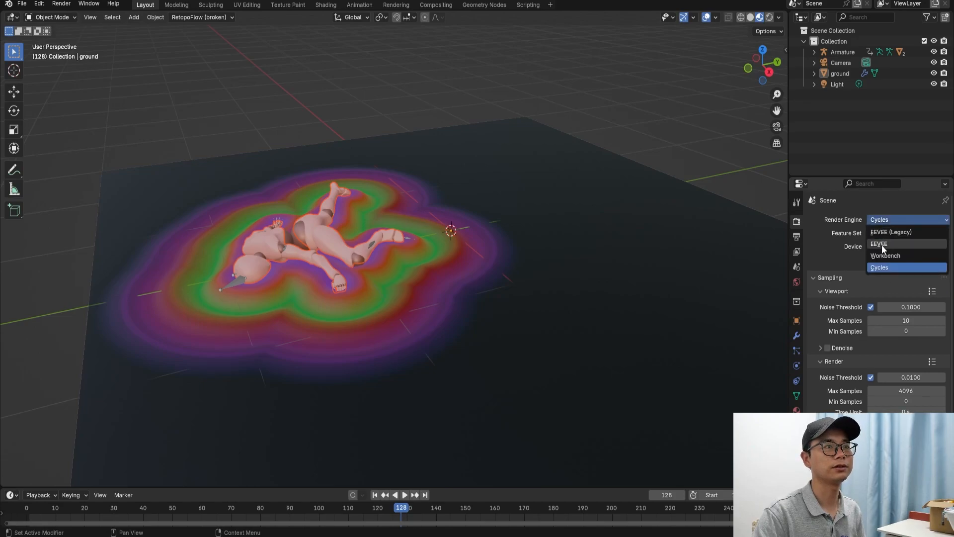
{"action": "left_click", "coordinate": [881, 243]}
Play the ripple animation from the start of the timeline, stop it around frame 96, and save the file.
{"action": "middle_click_drag", "start_coordinate": [312, 288], "coordinate": [384, 308]}
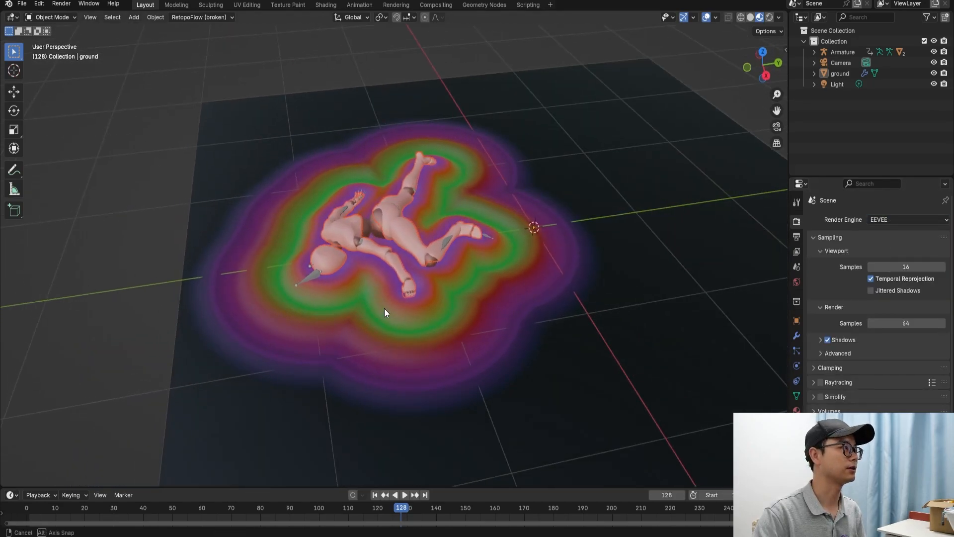
{"action": "key", "text": "space"}
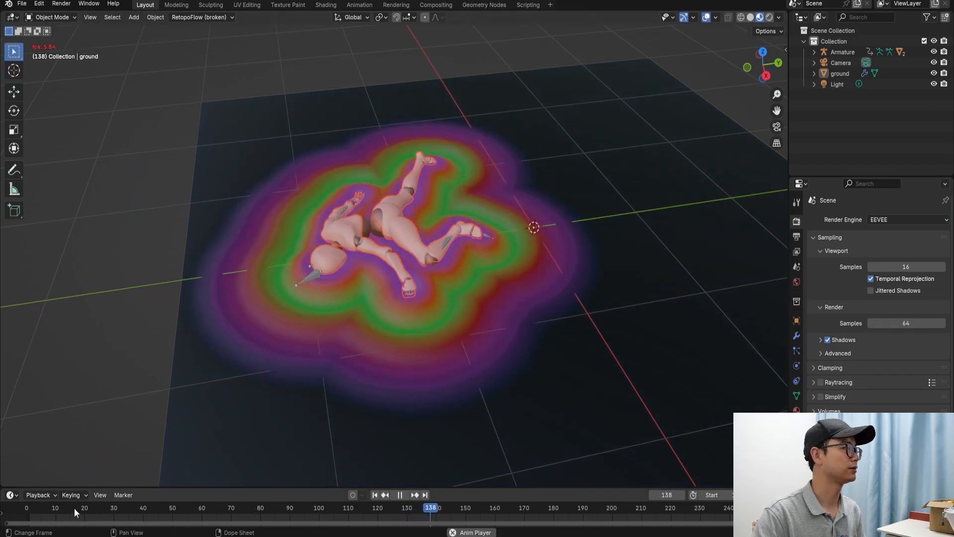
{"action": "left_click", "coordinate": [16, 508]}
{"action": "middle_click_drag", "start_coordinate": [500, 309], "coordinate": [511, 292]}
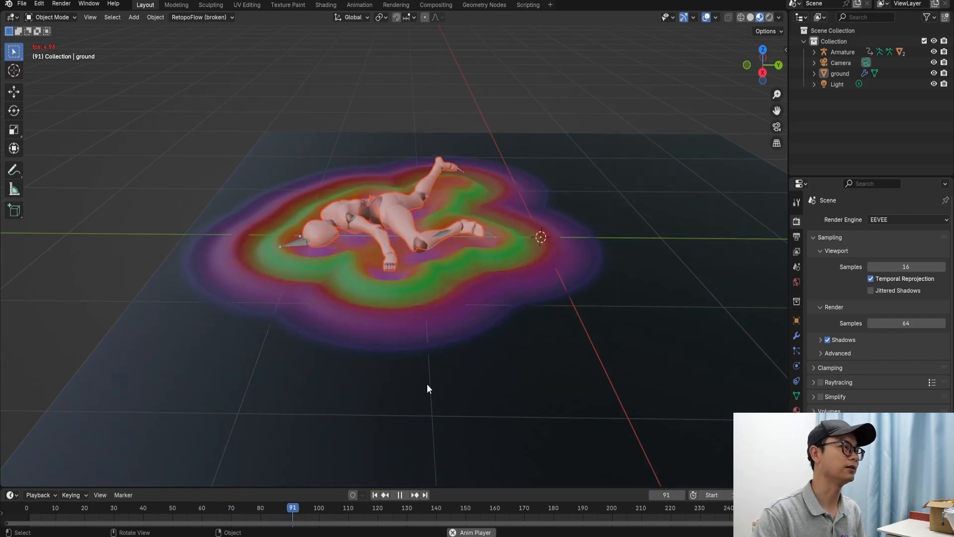
{"action": "key", "text": "space"}
{"action": "key", "text": "ctrl+s"}
{"action": "middle_click_drag", "start_coordinate": [404, 309], "coordinate": [366, 313]}
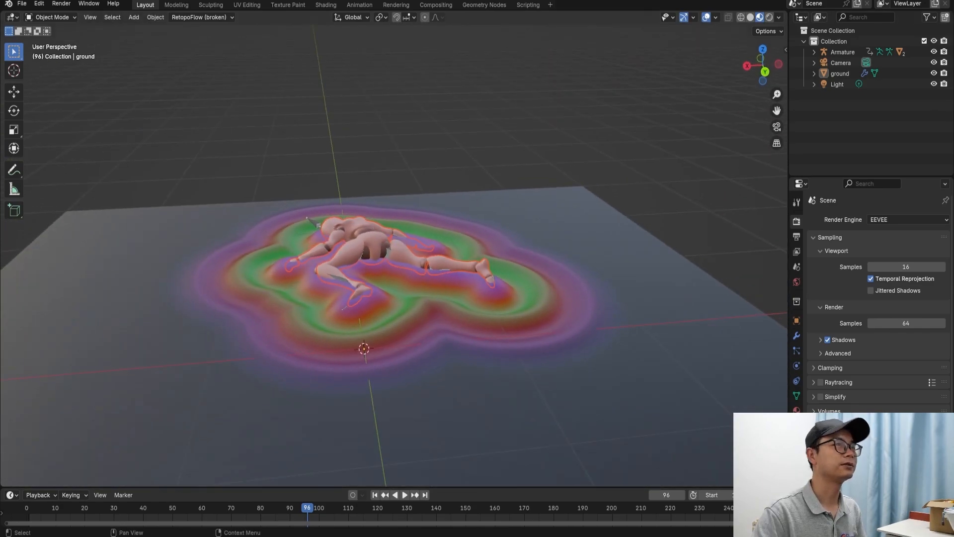